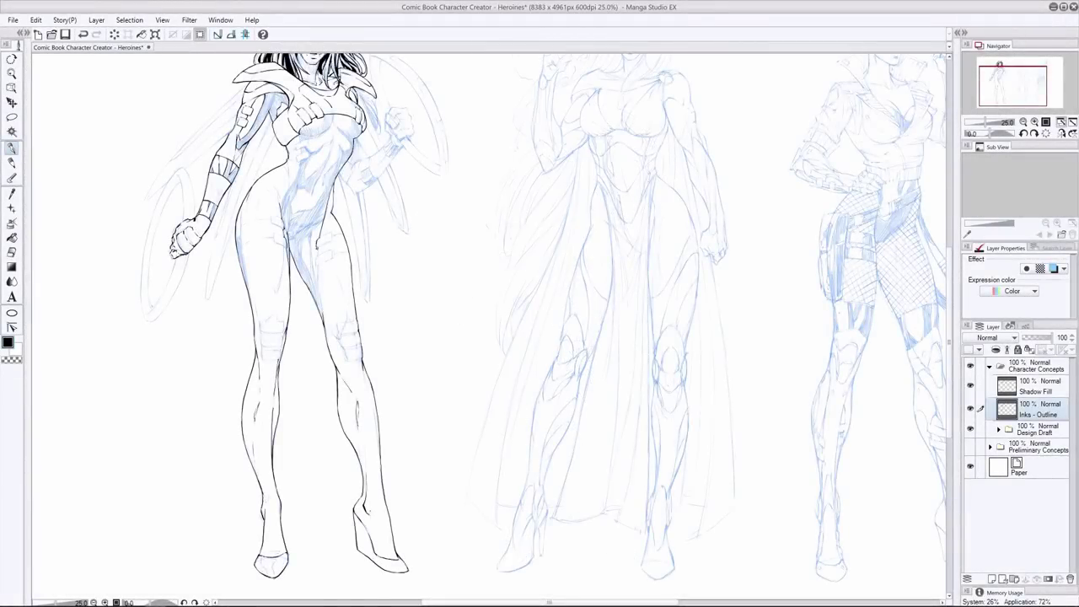
pyautogui.press('e')
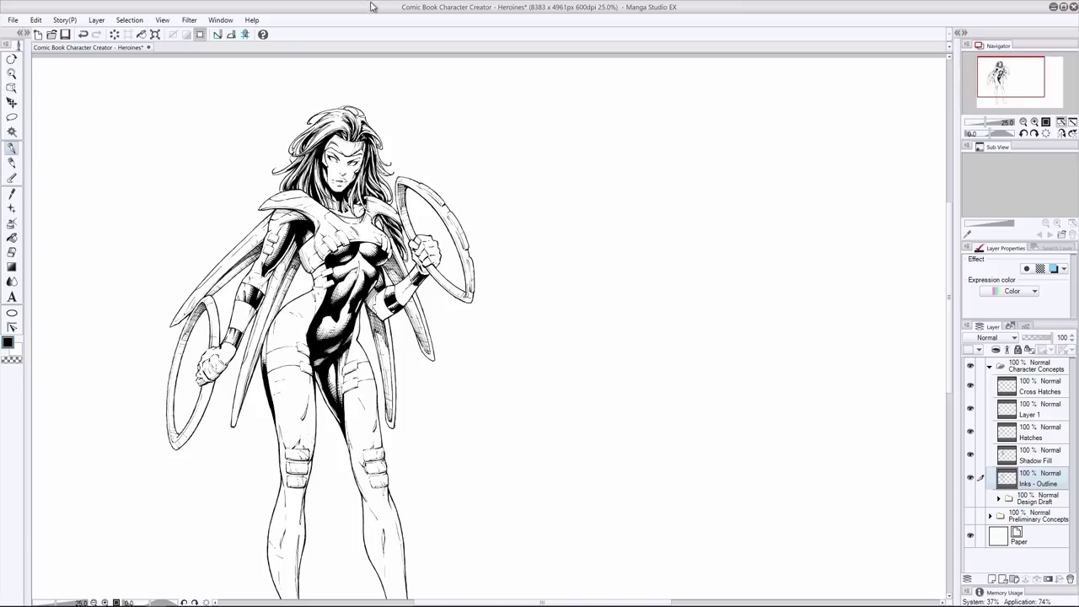
pyautogui.press('e')
pyautogui.press('p')
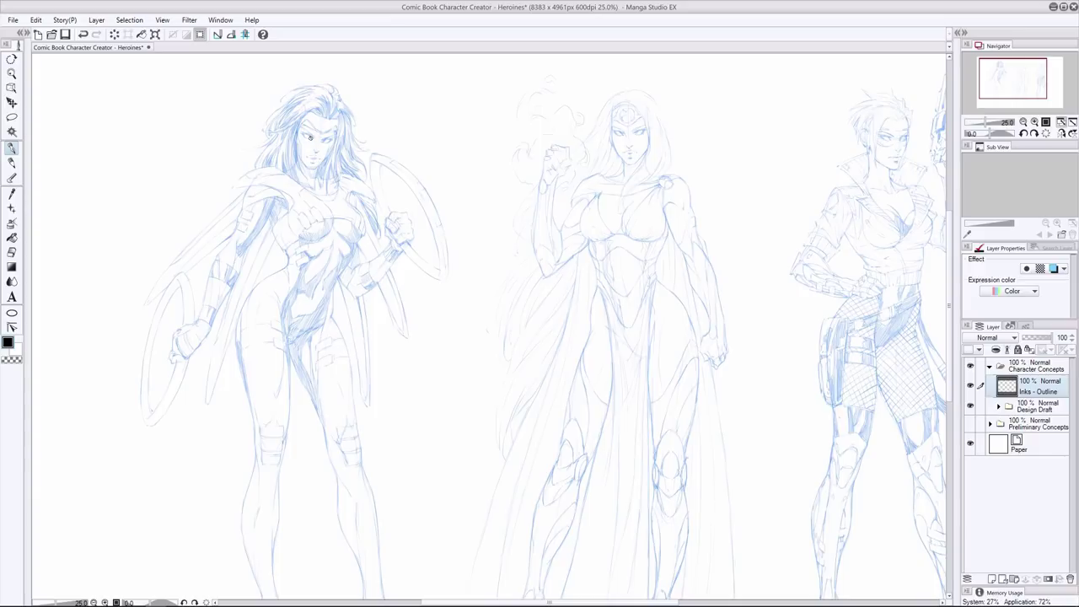
# Ink the eyes, nose and mouth of the first heroine's face over the blue draft on the Inks - Outline layer
pyautogui.moveTo(310, 137); pyautogui.dragTo(307, 135)
pyautogui.moveTo(326, 139); pyautogui.dragTo(333, 138)
pyautogui.moveTo(324, 138); pyautogui.dragTo(335, 135)
pyautogui.hotkey('ctrl', 'z')
pyautogui.moveTo(309, 162); pyautogui.dragTo(316, 162)
pyautogui.hotkey('ctrl', 'z')
pyautogui.hotkey('ctrl', 'z')
pyautogui.press('e')
pyautogui.press('p')
pyautogui.hotkey('ctrl', 'z')
# Ink the first heroine's jaw, cheek and forehead contours, cleaning up stray line ends with the eraser
pyautogui.moveTo(296, 141); pyautogui.dragTo(312, 168)
pyautogui.moveTo(335, 128)
pyautogui.mouseDown()
pyautogui.moveTo(299, 127)
pyautogui.moveTo(295, 148)
pyautogui.moveTo(326, 150)
pyautogui.mouseUp()
pyautogui.press('e')
pyautogui.press('p')
pyautogui.press('e')
pyautogui.press('p')
pyautogui.press('e')
pyautogui.press('p')
pyautogui.press('e')
pyautogui.press('p')
pyautogui.moveTo(298, 142); pyautogui.dragTo(313, 168)
pyautogui.hotkey('ctrl', 'z')
pyautogui.press('e')
pyautogui.press('p')
# Ink the headband edge and the outer hair locks sweeping off the left side of the first heroine's head
pyautogui.moveTo(316, 131)
pyautogui.mouseDown()
pyautogui.moveTo(301, 124)
pyautogui.moveTo(314, 115)
pyautogui.moveTo(267, 133)
pyautogui.mouseUp()
pyautogui.moveTo(304, 98)
pyautogui.mouseDown()
pyautogui.moveTo(245, 152)
pyautogui.moveTo(267, 146)
pyautogui.moveTo(258, 156)
pyautogui.mouseUp()
pyautogui.moveTo(263, 151); pyautogui.dragTo(255, 168)
pyautogui.hotkey('ctrl', 'z')
pyautogui.moveTo(316, 88)
pyautogui.mouseDown()
pyautogui.moveTo(265, 128)
pyautogui.moveTo(314, 88)
pyautogui.moveTo(264, 131)
pyautogui.mouseUp()
pyautogui.hotkey('ctrl', 'z')
pyautogui.moveTo(290, 106); pyautogui.dragTo(268, 127)
pyautogui.moveTo(288, 105); pyautogui.dragTo(271, 120)
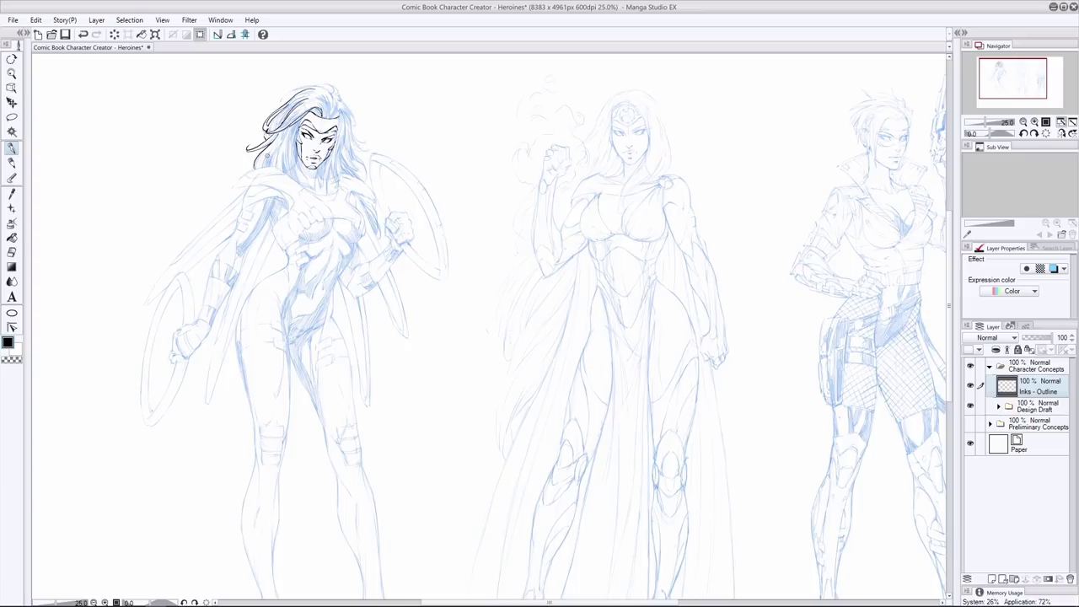
# Ink the outer hair contour over the crown and down the right side of the first heroine's head
pyautogui.moveTo(311, 87); pyautogui.dragTo(281, 102)
pyautogui.hotkey('ctrl', 'z')
pyautogui.moveTo(304, 90)
pyautogui.mouseDown()
pyautogui.moveTo(283, 102)
pyautogui.moveTo(331, 88)
pyautogui.moveTo(365, 142)
pyautogui.mouseUp()
pyautogui.hotkey('ctrl', 'z')
pyautogui.hotkey('ctrl', 'z')
pyautogui.moveTo(365, 143)
pyautogui.mouseDown()
pyautogui.moveTo(356, 139)
pyautogui.moveTo(368, 153)
pyautogui.moveTo(354, 148)
pyautogui.moveTo(363, 183)
pyautogui.mouseUp()
pyautogui.hotkey('ctrl', 'z')
pyautogui.hotkey('ctrl', 'z')
# Ink the long hair locks falling beside the right cheek down to the first heroine's shoulder
pyautogui.moveTo(345, 107)
pyautogui.mouseDown()
pyautogui.moveTo(337, 175)
pyautogui.moveTo(347, 190)
pyautogui.mouseUp()
pyautogui.hotkey('ctrl', 'z')
pyautogui.press('e')
pyautogui.press('p')
pyautogui.moveTo(334, 148); pyautogui.dragTo(331, 186)
pyautogui.moveTo(350, 180); pyautogui.dragTo(323, 194)
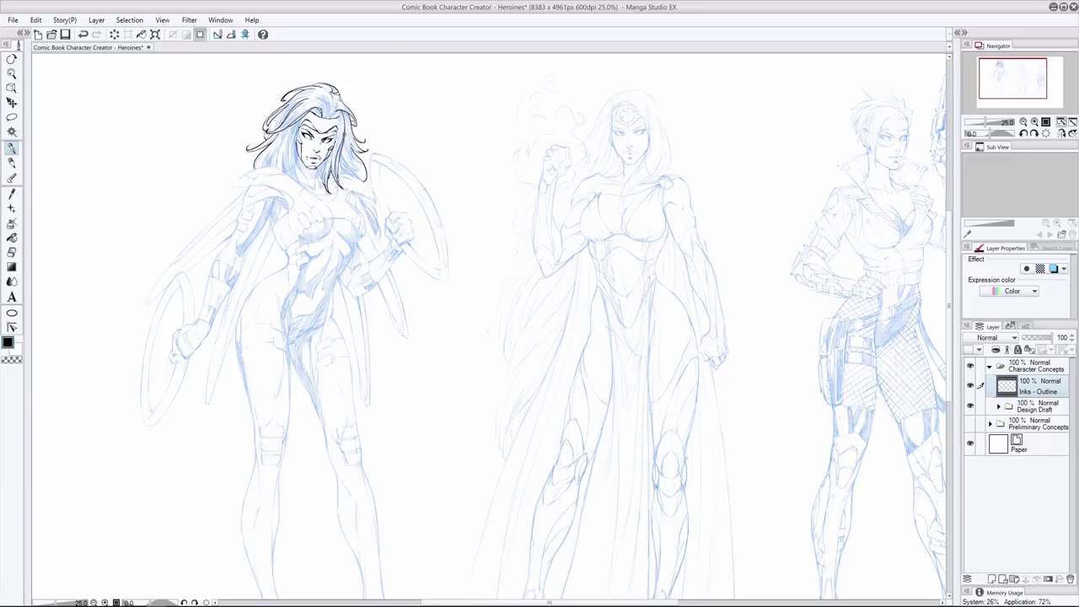
# Add inner strand lines to the hair on the right side of the first heroine's face
pyautogui.moveTo(344, 138); pyautogui.dragTo(363, 179)
pyautogui.moveTo(344, 116)
pyautogui.mouseDown()
pyautogui.moveTo(365, 179)
pyautogui.moveTo(351, 174)
pyautogui.mouseUp()
pyautogui.hotkey('ctrl', 'z')
pyautogui.moveTo(338, 109)
pyautogui.mouseDown()
pyautogui.moveTo(336, 147)
pyautogui.moveTo(340, 130)
pyautogui.moveTo(337, 152)
pyautogui.moveTo(351, 160)
pyautogui.moveTo(319, 183)
pyautogui.mouseUp()
pyautogui.hotkey('ctrl', 'z')
pyautogui.hotkey('ctrl', 'z')
# Ink the inner hair strands on the left side of the face, from the forehead down to the shoulder
pyautogui.moveTo(301, 120); pyautogui.dragTo(297, 157)
pyautogui.moveTo(297, 157)
pyautogui.mouseDown()
pyautogui.moveTo(307, 178)
pyautogui.moveTo(295, 184)
pyautogui.mouseUp()
pyautogui.moveTo(295, 124)
pyautogui.mouseDown()
pyautogui.moveTo(285, 172)
pyautogui.moveTo(296, 180)
pyautogui.moveTo(280, 139)
pyautogui.moveTo(261, 169)
pyautogui.mouseUp()
pyautogui.moveTo(292, 130); pyautogui.dragTo(282, 169)
pyautogui.moveTo(316, 96); pyautogui.dragTo(331, 118)
pyautogui.hotkey('ctrl', 'z')
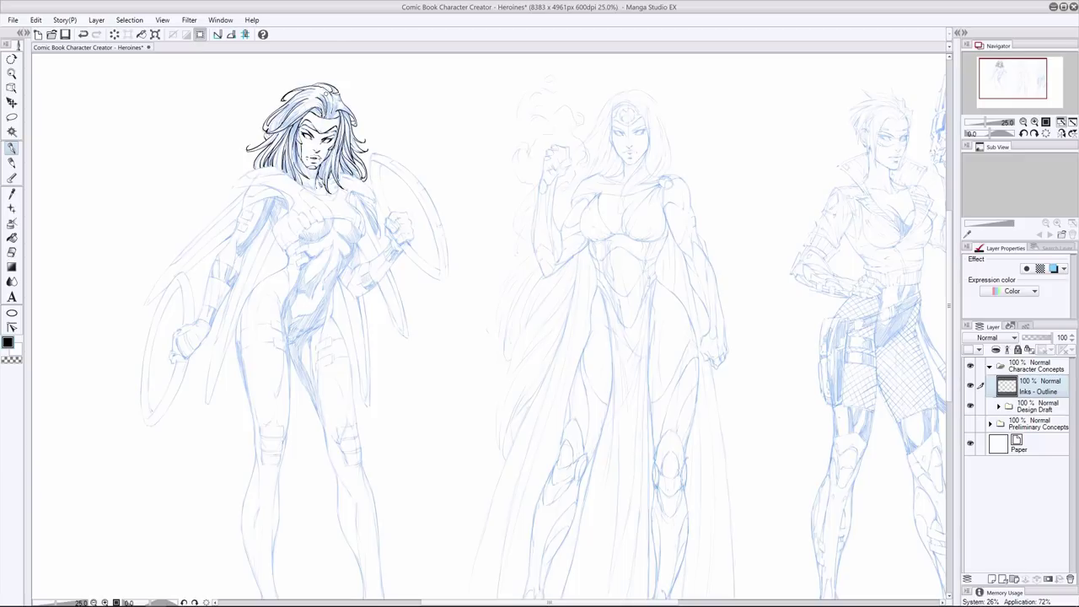
# Add fine strand lines to the crown and the lower left hair of the first heroine
pyautogui.moveTo(327, 94)
pyautogui.mouseDown()
pyautogui.moveTo(331, 119)
pyautogui.moveTo(281, 116)
pyautogui.moveTo(269, 131)
pyautogui.mouseUp()
pyautogui.hotkey('ctrl', 'z')
pyautogui.moveTo(310, 94)
pyautogui.mouseDown()
pyautogui.moveTo(288, 103)
pyautogui.moveTo(295, 97)
pyautogui.moveTo(283, 128)
pyautogui.mouseUp()
pyautogui.hotkey('ctrl', 'z')
pyautogui.moveTo(342, 97); pyautogui.dragTo(334, 108)
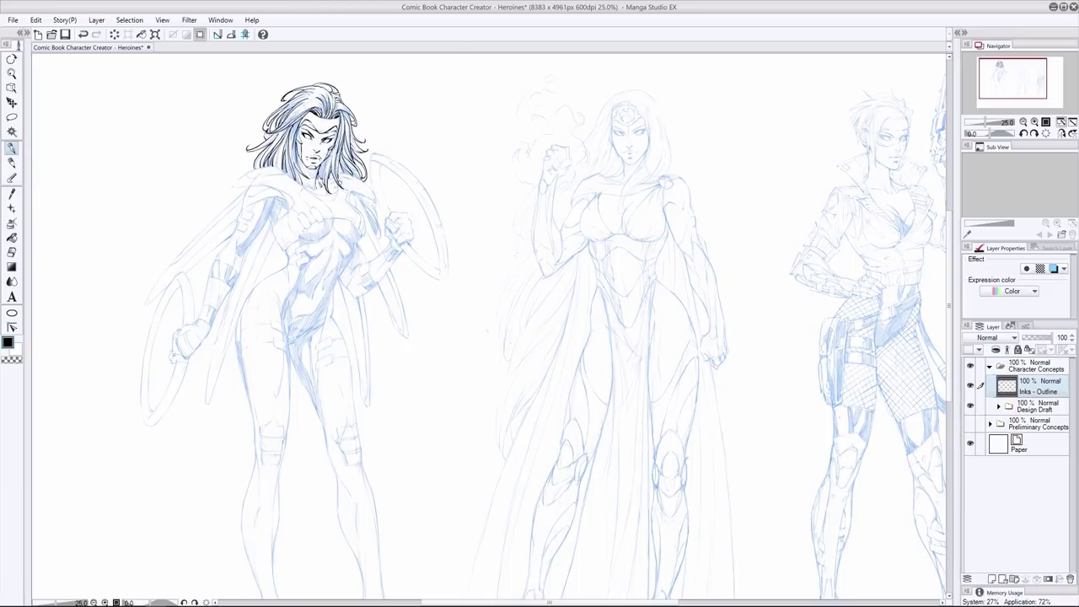
pyautogui.moveTo(284, 143); pyautogui.dragTo(277, 165)
# Add a new raster layer above the outline inks and name it "Shadow Fill"
pyautogui.click(992, 579)
pyautogui.doubleClick(1035, 391)
pyautogui.write('Shadow Fill')
pyautogui.press('Return')
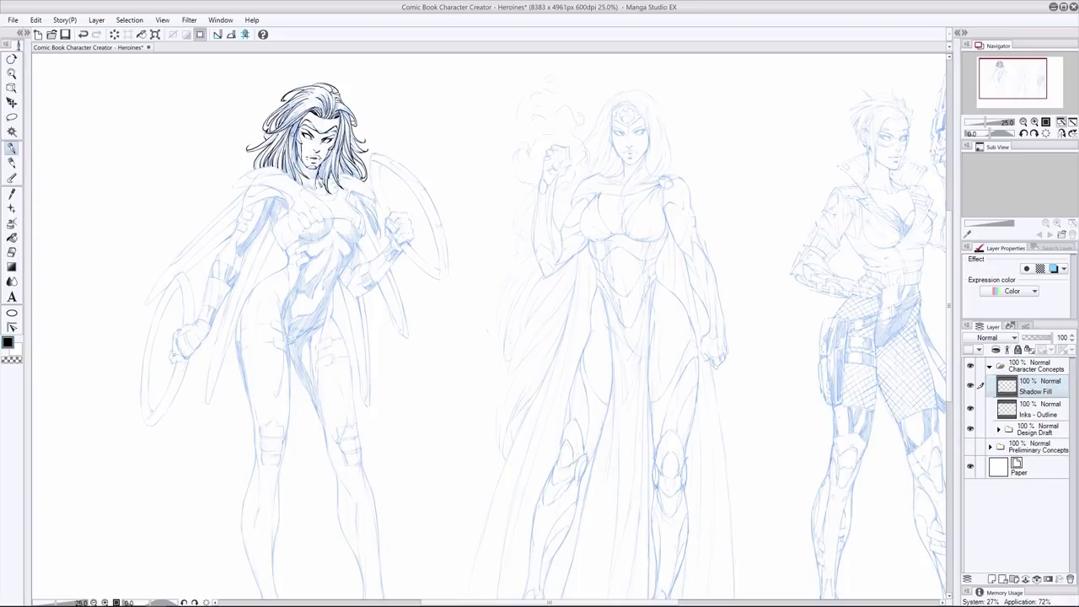
# Fill the hair shadow beside the left edge of the first heroine's face with solid black
pyautogui.moveTo(286, 134)
pyautogui.mouseDown()
pyautogui.moveTo(290, 178)
pyautogui.moveTo(294, 133)
pyautogui.moveTo(291, 141)
pyautogui.mouseUp()
pyautogui.moveTo(301, 118); pyautogui.dragTo(290, 147)
pyautogui.hotkey('ctrl', 'z')
pyautogui.hotkey('ctrl', 'z')
pyautogui.moveTo(292, 135)
pyautogui.mouseDown()
pyautogui.moveTo(299, 121)
pyautogui.moveTo(292, 133)
pyautogui.mouseUp()
pyautogui.press('e')
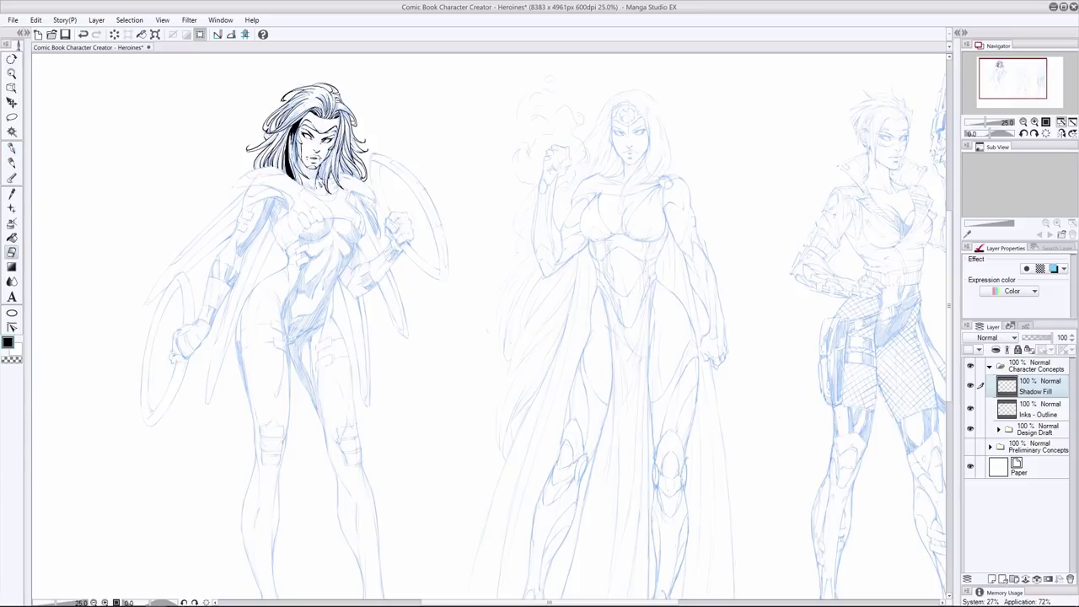
# Extend the black shadows into the lower left hair locks and along the hairline above the forehead
pyautogui.press('p')
pyautogui.moveTo(298, 163); pyautogui.dragTo(292, 182)
pyautogui.press('e')
pyautogui.press('p')
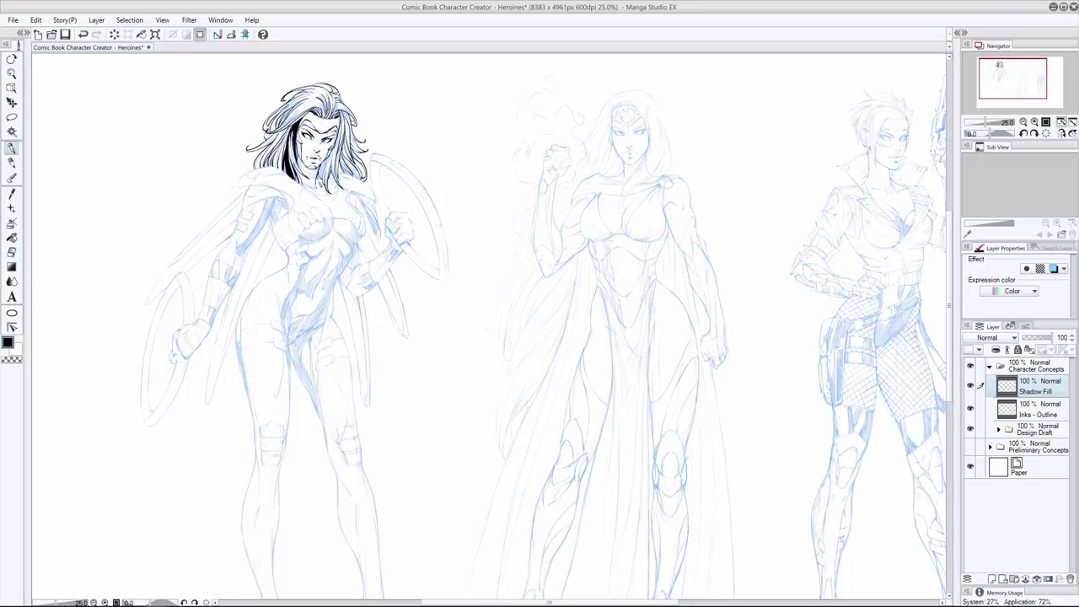
pyautogui.moveTo(300, 166)
pyautogui.mouseDown()
pyautogui.moveTo(295, 183)
pyautogui.moveTo(267, 168)
pyautogui.moveTo(276, 162)
pyautogui.mouseUp()
pyautogui.moveTo(310, 109)
pyautogui.mouseDown()
pyautogui.moveTo(288, 124)
pyautogui.moveTo(328, 117)
pyautogui.mouseUp()
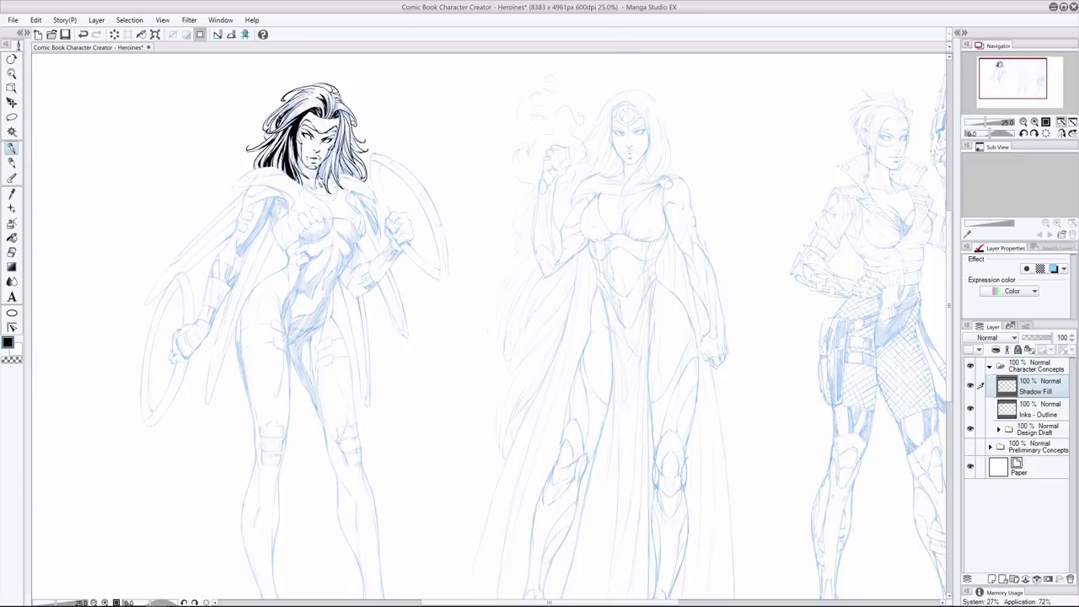
# Fill black shadows between the hair strands on the right side of the first heroine's face
pyautogui.press('e')
pyautogui.press('p')
pyautogui.moveTo(335, 102)
pyautogui.mouseDown()
pyautogui.moveTo(330, 111)
pyautogui.moveTo(347, 125)
pyautogui.moveTo(334, 156)
pyautogui.mouseUp()
pyautogui.moveTo(343, 119)
pyautogui.mouseDown()
pyautogui.moveTo(336, 181)
pyautogui.moveTo(339, 166)
pyautogui.mouseUp()
pyautogui.moveTo(349, 134); pyautogui.dragTo(342, 143)
pyautogui.moveTo(350, 134); pyautogui.dragTo(341, 151)
pyautogui.moveTo(348, 143); pyautogui.dragTo(345, 174)
pyautogui.moveTo(358, 164); pyautogui.dragTo(346, 176)
pyautogui.hotkey('ctrl', 'z')
# Darken the hair bordering the right temple and cheek with tapered black shadow strokes
pyautogui.moveTo(342, 112); pyautogui.dragTo(351, 124)
pyautogui.moveTo(343, 111); pyautogui.dragTo(347, 122)
pyautogui.moveTo(340, 112)
pyautogui.mouseDown()
pyautogui.moveTo(348, 133)
pyautogui.moveTo(320, 176)
pyautogui.moveTo(324, 168)
pyautogui.mouseUp()
pyautogui.moveTo(329, 158); pyautogui.dragTo(322, 166)
pyautogui.moveTo(327, 159)
pyautogui.mouseDown()
pyautogui.moveTo(316, 178)
pyautogui.moveTo(328, 173)
pyautogui.mouseUp()
pyautogui.hotkey('ctrl', 'z')
pyautogui.moveTo(342, 132); pyautogui.dragTo(334, 147)
pyautogui.moveTo(336, 150); pyautogui.dragTo(331, 169)
# Add the remaining black shadow accents to the upper right hair and the crown
pyautogui.moveTo(344, 110)
pyautogui.mouseDown()
pyautogui.moveTo(355, 123)
pyautogui.moveTo(349, 116)
pyautogui.mouseUp()
pyautogui.hotkey('ctrl', 'z')
pyautogui.moveTo(344, 107); pyautogui.dragTo(351, 113)
pyautogui.moveTo(346, 109); pyautogui.dragTo(345, 135)
pyautogui.hotkey('ctrl', 'z')
pyautogui.moveTo(351, 126); pyautogui.dragTo(345, 141)
pyautogui.moveTo(335, 96); pyautogui.dragTo(340, 102)
# Ink the first heroine's neck and the neckline of her costume on the Inks - Outline layer
pyautogui.click(1039, 409)
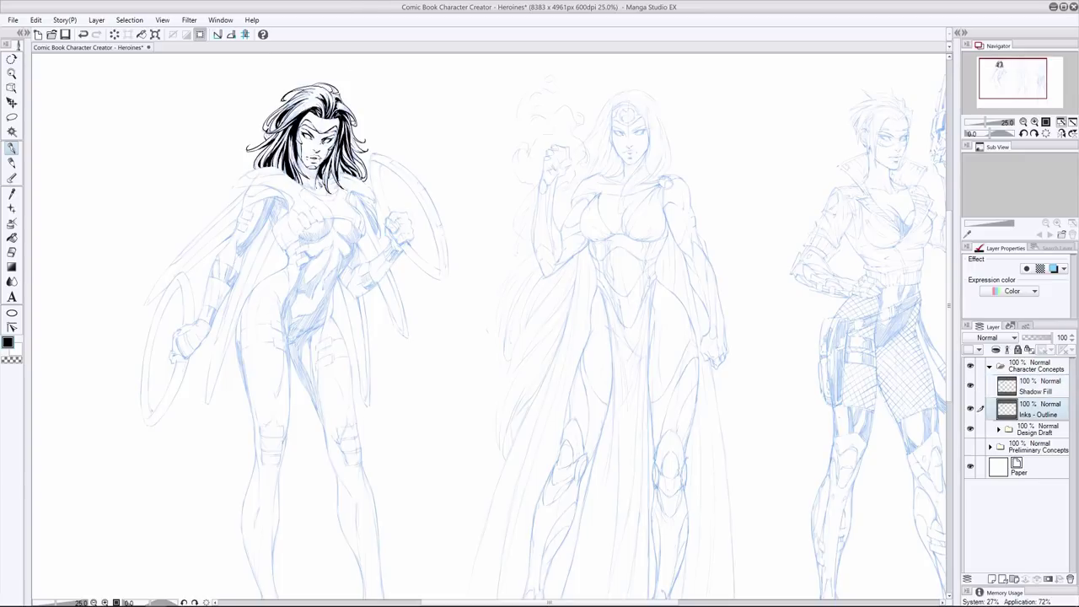
pyautogui.press('e')
pyautogui.press('p')
pyautogui.moveTo(346, 186); pyautogui.dragTo(334, 199)
pyautogui.press('e')
pyautogui.press('p')
pyautogui.press('e')
pyautogui.press('p')
pyautogui.moveTo(338, 188)
pyautogui.mouseDown()
pyautogui.moveTo(309, 193)
pyautogui.moveTo(326, 198)
pyautogui.mouseUp()
pyautogui.hotkey('ctrl', 'z')
pyautogui.hotkey('ctrl', 'z')
# Ink the left shoulder guard and the lower contour of the chest armour, cleaning up the line ends
pyautogui.moveTo(274, 165)
pyautogui.mouseDown()
pyautogui.moveTo(231, 187)
pyautogui.moveTo(287, 193)
pyautogui.moveTo(291, 212)
pyautogui.moveTo(274, 224)
pyautogui.moveTo(287, 250)
pyautogui.moveTo(315, 221)
pyautogui.moveTo(360, 228)
pyautogui.mouseUp()
pyautogui.hotkey('ctrl', 'z')
pyautogui.hotkey('ctrl', 'z')
pyautogui.press('e')
pyautogui.press('p')
pyautogui.hotkey('ctrl', 'z')
pyautogui.press('e')
pyautogui.press('p')
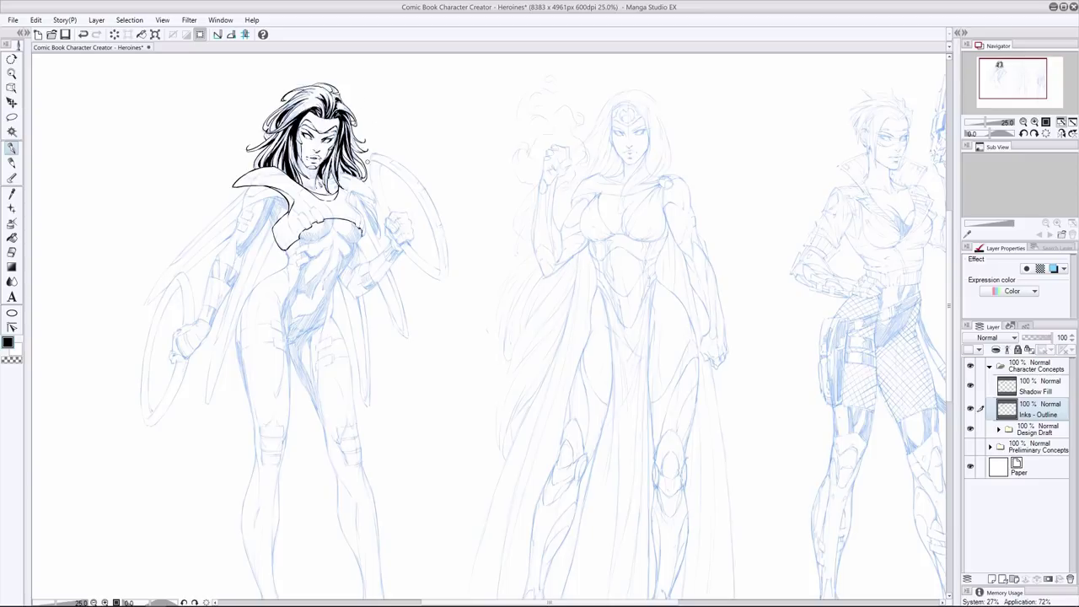
# Ink the right edge of the chest armour and the ridged segments along its lower rim
pyautogui.moveTo(344, 199); pyautogui.dragTo(364, 231)
pyautogui.hotkey('ctrl', 'z')
pyautogui.hotkey('ctrl', 'z')
pyautogui.press('e')
pyautogui.press('p')
pyautogui.press('e')
pyautogui.press('p')
pyautogui.moveTo(354, 209)
pyautogui.mouseDown()
pyautogui.moveTo(362, 215)
pyautogui.moveTo(353, 209)
pyautogui.mouseUp()
pyautogui.press('e')
pyautogui.press('p')
pyautogui.moveTo(287, 221); pyautogui.dragTo(296, 240)
pyautogui.hotkey('ctrl', 'z')
# Ink the right shoulder guard and its collar edge beside the hair, erasing overshooting lines
pyautogui.moveTo(351, 193)
pyautogui.mouseDown()
pyautogui.moveTo(347, 204)
pyautogui.moveTo(375, 202)
pyautogui.mouseUp()
pyautogui.hotkey('ctrl', 'z')
pyautogui.moveTo(339, 171)
pyautogui.mouseDown()
pyautogui.moveTo(376, 202)
pyautogui.moveTo(340, 178)
pyautogui.moveTo(328, 186)
pyautogui.moveTo(353, 194)
pyautogui.mouseUp()
pyautogui.hotkey('ctrl', 'z')
pyautogui.press('e')
pyautogui.press('p')
pyautogui.press('p')
pyautogui.hotkey('ctrl', 'z')
pyautogui.press('e')
pyautogui.press('p')
pyautogui.press('e')
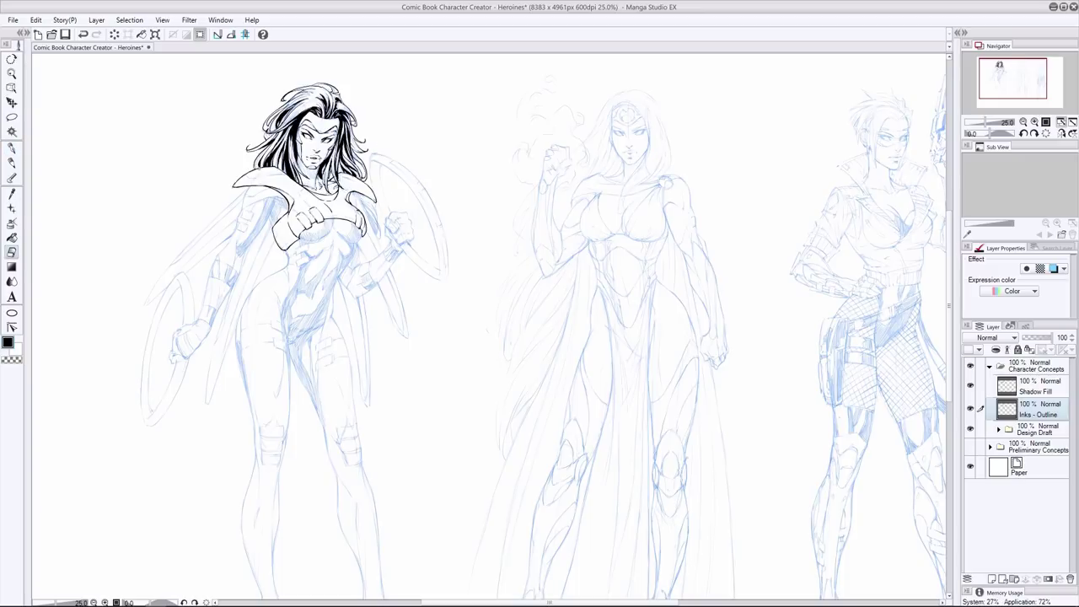
# Ink the lower tier and outer edge of the right shoulder guard on the Inks - Outline layer
pyautogui.press('p')
pyautogui.moveTo(287, 202)
pyautogui.mouseDown()
pyautogui.moveTo(242, 208)
pyautogui.moveTo(244, 195)
pyautogui.moveTo(242, 208)
pyautogui.mouseUp()
pyautogui.hotkey('ctrl', 'z')
pyautogui.moveTo(354, 194); pyautogui.dragTo(358, 208)
pyautogui.moveTo(340, 173)
pyautogui.mouseDown()
pyautogui.moveTo(341, 190)
pyautogui.moveTo(370, 192)
pyautogui.mouseUp()
pyautogui.press('e')
pyautogui.press('p')
# Ink the lower tier of the left shoulder guard where it overlaps the upper arm, tidying the line ends
pyautogui.moveTo(285, 171)
pyautogui.mouseDown()
pyautogui.moveTo(246, 181)
pyautogui.moveTo(262, 193)
pyautogui.moveTo(244, 197)
pyautogui.mouseUp()
pyautogui.hotkey('ctrl', 'z')
pyautogui.press('e')
pyautogui.press('p')
pyautogui.moveTo(349, 193); pyautogui.dragTo(357, 205)
pyautogui.hotkey('ctrl', 'z')
pyautogui.moveTo(273, 164)
pyautogui.mouseDown()
pyautogui.moveTo(297, 214)
pyautogui.moveTo(311, 208)
pyautogui.mouseUp()
pyautogui.press('e')
pyautogui.press('p')
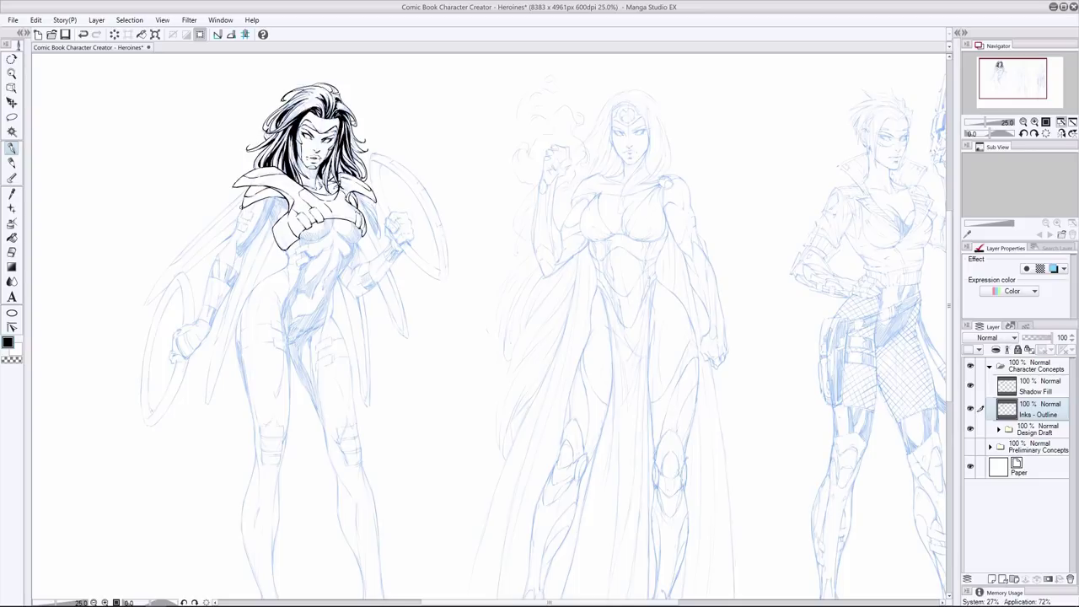
# Ink both contours of the heroine's left-hand arm from the shoulder guard down to the clenched fist
pyautogui.moveTo(238, 220); pyautogui.dragTo(224, 249)
pyautogui.moveTo(275, 201); pyautogui.dragTo(236, 255)
pyautogui.hotkey('ctrl', 'z')
pyautogui.moveTo(272, 210)
pyautogui.mouseDown()
pyautogui.moveTo(238, 253)
pyautogui.moveTo(231, 290)
pyautogui.mouseUp()
pyautogui.hotkey('ctrl', 'z')
pyautogui.moveTo(244, 252); pyautogui.dragTo(203, 344)
pyautogui.moveTo(228, 249)
pyautogui.mouseDown()
pyautogui.moveTo(197, 320)
pyautogui.moveTo(177, 330)
pyautogui.moveTo(172, 350)
pyautogui.moveTo(184, 361)
pyautogui.moveTo(170, 362)
pyautogui.moveTo(170, 348)
pyautogui.moveTo(187, 359)
pyautogui.moveTo(189, 328)
pyautogui.moveTo(188, 359)
pyautogui.mouseUp()
pyautogui.press('e')
pyautogui.press('p')
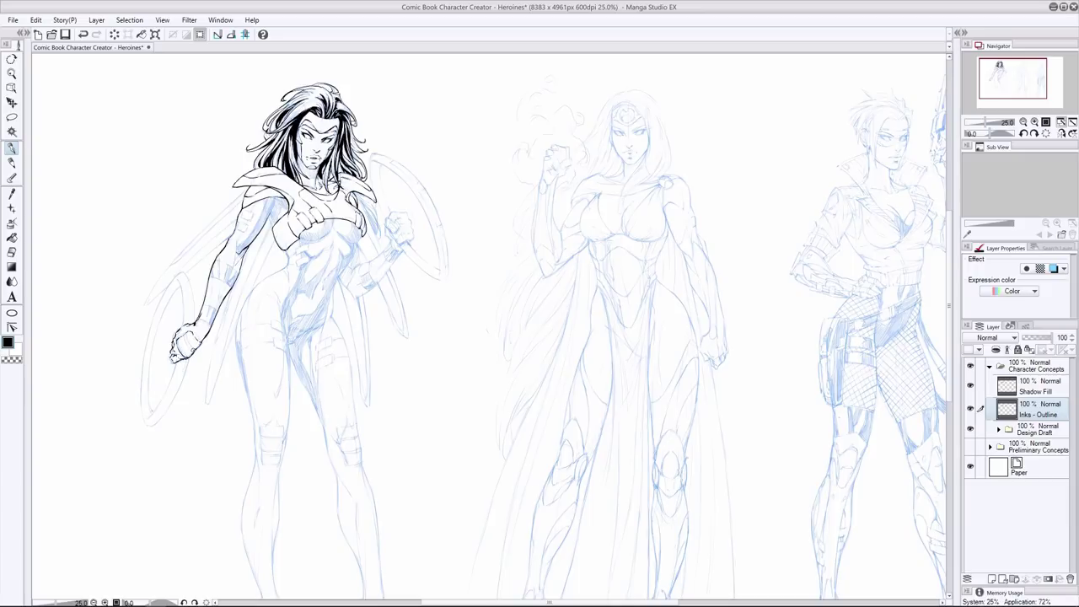
# Ink the upper-arm armour segments and the forearm and wrist bands on the left-hand arm
pyautogui.press('e')
pyautogui.press('p')
pyautogui.moveTo(260, 198); pyautogui.dragTo(234, 249)
pyautogui.press('p')
pyautogui.press('e')
pyautogui.press('p')
pyautogui.press('e')
pyautogui.press('p')
pyautogui.moveTo(211, 275)
pyautogui.mouseDown()
pyautogui.moveTo(231, 287)
pyautogui.moveTo(235, 268)
pyautogui.mouseUp()
pyautogui.moveTo(202, 313); pyautogui.dragTo(220, 303)
pyautogui.press('e')
pyautogui.press('p')
# Refine the inner lines of the left-hand arm and its wrist band, erasing stray ink beside the chest armour
pyautogui.moveTo(265, 199)
pyautogui.mouseDown()
pyautogui.moveTo(220, 280)
pyautogui.moveTo(210, 277)
pyautogui.moveTo(208, 316)
pyautogui.mouseUp()
pyautogui.hotkey('ctrl', 'z')
pyautogui.hotkey('ctrl', 'z')
pyautogui.moveTo(216, 308); pyautogui.dragTo(210, 322)
pyautogui.press('e')
pyautogui.moveTo(275, 243)
pyautogui.mouseDown()
pyautogui.moveTo(280, 252)
pyautogui.moveTo(275, 222)
pyautogui.mouseUp()
pyautogui.press('p')
pyautogui.hotkey('ctrl', 'z')
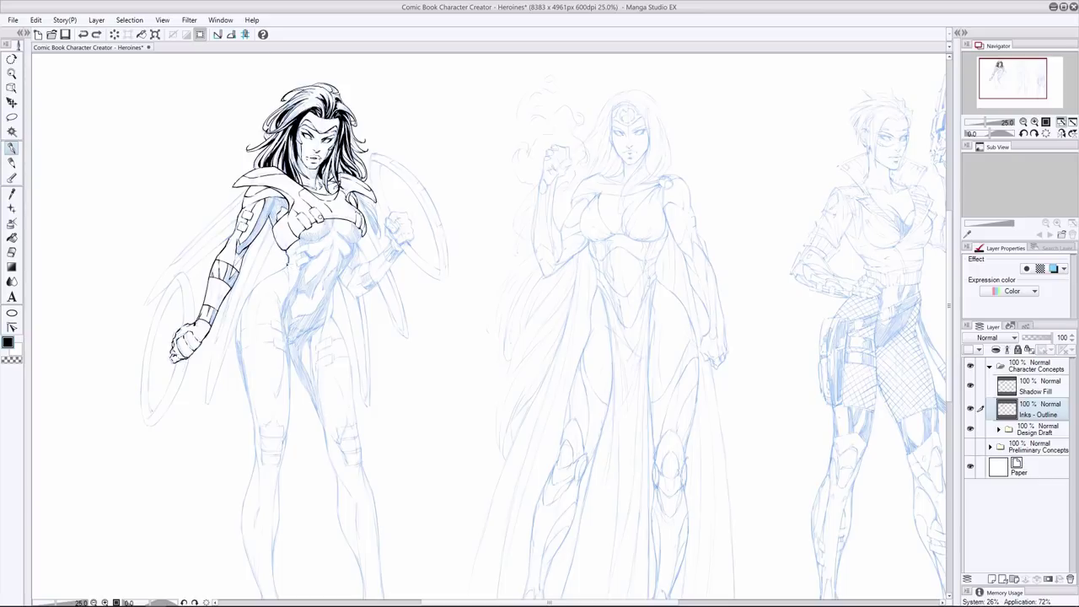
# Ink the left contour of the waist and hip from below the chest armour into the thigh
pyautogui.moveTo(285, 249); pyautogui.dragTo(247, 305)
pyautogui.press('e')
pyautogui.press('i')
pyautogui.moveTo(251, 292)
pyautogui.mouseDown()
pyautogui.moveTo(237, 332)
pyautogui.moveTo(250, 407)
pyautogui.mouseUp()
pyautogui.hotkey('ctrl', 'z')
pyautogui.scroll(-3, 935, 300)
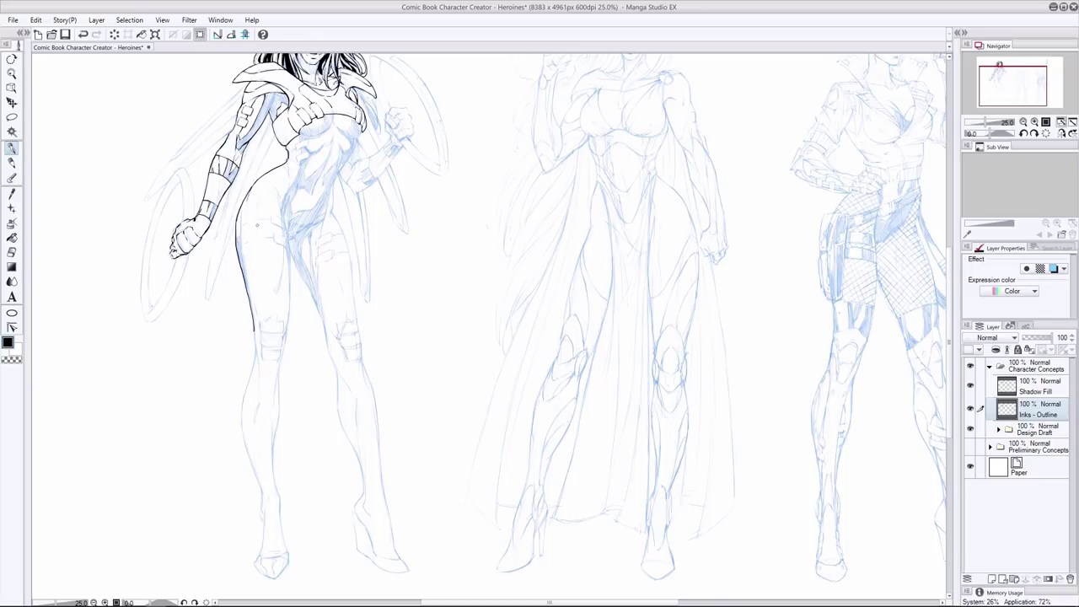
# Ink the outer contour of the left-hand thigh down past the knee and clean up where the strokes join
pyautogui.moveTo(236, 218); pyautogui.dragTo(258, 373)
pyautogui.hotkey('ctrl', 'z')
pyautogui.moveTo(240, 272); pyautogui.dragTo(259, 379)
pyautogui.press('e')
pyautogui.moveTo(237, 254); pyautogui.dragTo(242, 272)
pyautogui.press('p')
pyautogui.press('e')
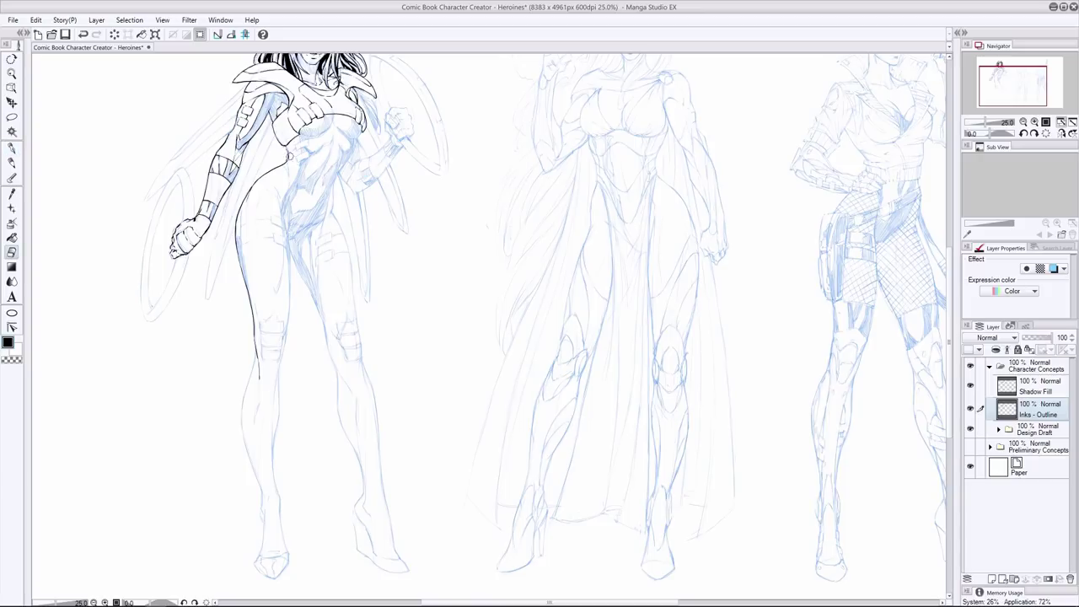
# Ink the outer contour of the left-hand lower leg from the knee to the ankle
pyautogui.press('p')
pyautogui.moveTo(255, 358)
pyautogui.mouseDown()
pyautogui.moveTo(242, 426)
pyautogui.moveTo(261, 511)
pyautogui.mouseUp()
pyautogui.hotkey('ctrl', 'z')
pyautogui.press('e')
pyautogui.press('p')
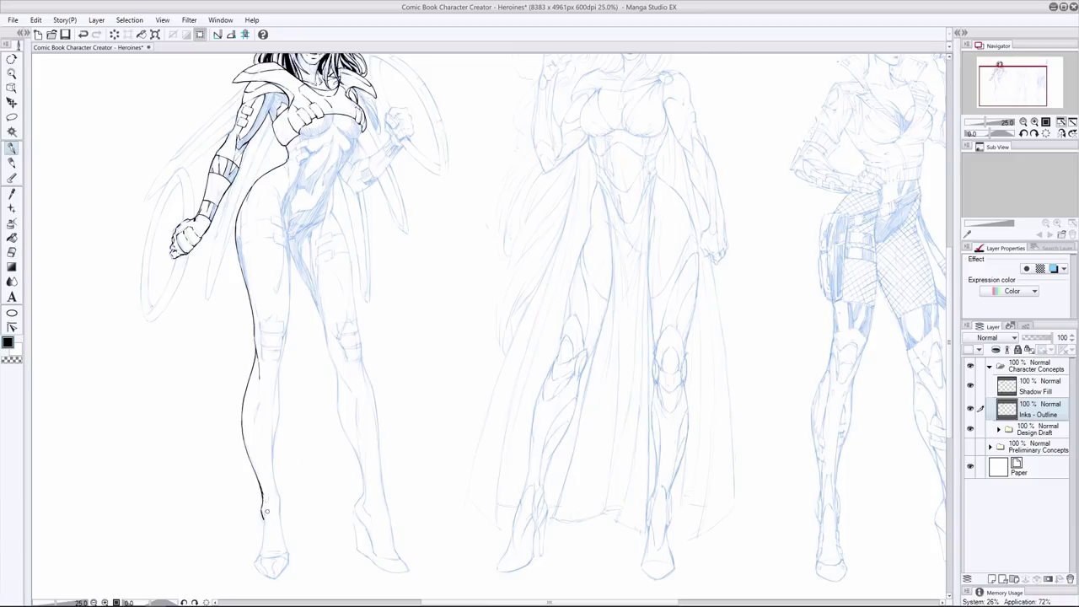
# Ink the left-hand ankle and the inner contour of that leg from the crotch down to the shoe
pyautogui.moveTo(263, 512); pyautogui.dragTo(260, 551)
pyautogui.moveTo(287, 238); pyautogui.dragTo(273, 458)
pyautogui.press('e')
pyautogui.press('p')
pyautogui.moveTo(276, 407); pyautogui.dragTo(286, 553)
pyautogui.moveTo(282, 506); pyautogui.dragTo(276, 516)
pyautogui.press('e')
pyautogui.press('p')
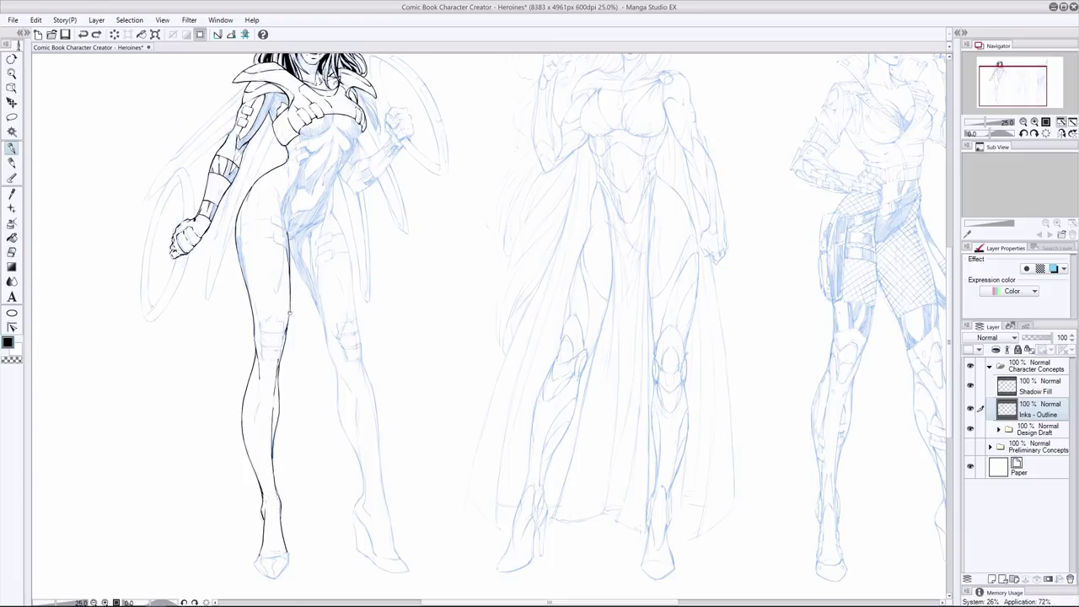
# Ink the outline and upper edge of the shoe on the left-hand leg
pyautogui.press('e')
pyautogui.press('p')
pyautogui.press('e')
pyautogui.press('p')
pyautogui.moveTo(287, 552)
pyautogui.mouseDown()
pyautogui.moveTo(276, 578)
pyautogui.moveTo(255, 567)
pyautogui.moveTo(273, 579)
pyautogui.moveTo(260, 555)
pyautogui.mouseUp()
pyautogui.hotkey('ctrl', 'z')
pyautogui.hotkey('ctrl', 'z')
pyautogui.press('e')
pyautogui.press('p')
# Add short muscle accent lines to the left-hand calf and clean up the ankle contour
pyautogui.press('e')
pyautogui.press('p')
pyautogui.hotkey('ctrl', 'z')
pyautogui.press('e')
pyautogui.moveTo(259, 486); pyautogui.dragTo(261, 499)
pyautogui.press('p')
pyautogui.moveTo(258, 404); pyautogui.dragTo(256, 420)
pyautogui.hotkey('ctrl', 'z')
pyautogui.hotkey('ctrl', 'z')
pyautogui.press('e')
pyautogui.press('p')
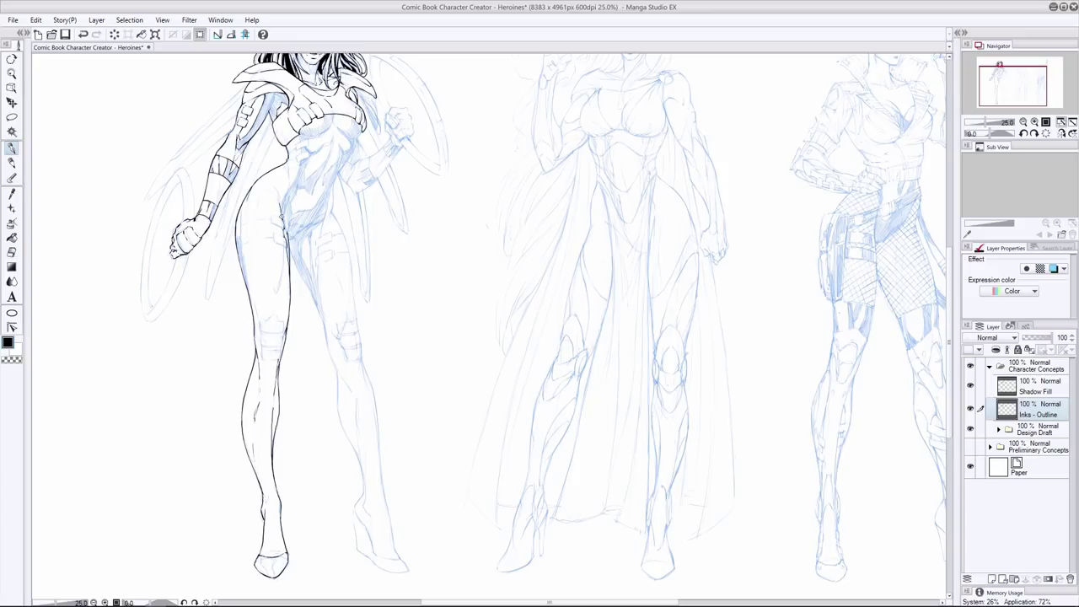
# Ink the inner contour of the right-hand thigh from the crotch to above the knee
pyautogui.hotkey('ctrl', 'z')
pyautogui.moveTo(283, 220); pyautogui.dragTo(324, 322)
pyautogui.press('e')
pyautogui.click(267, 155)
pyautogui.press('p')
pyautogui.hotkey('ctrl', 'z')
pyautogui.moveTo(287, 247); pyautogui.dragTo(323, 321)
pyautogui.press('e')
pyautogui.press('p')
# Ink the inner contour of the right-hand leg from the knee along the calf to the heel, cleaning up stroke joins
pyautogui.moveTo(318, 268); pyautogui.dragTo(351, 391)
pyautogui.hotkey('ctrl', 'z')
pyautogui.press('e')
pyautogui.press('p')
pyautogui.moveTo(321, 318); pyautogui.dragTo(360, 461)
pyautogui.press('e')
pyautogui.press('p')
pyautogui.hotkey('ctrl', 'z')
pyautogui.press('e')
pyautogui.press('p')
pyautogui.moveTo(334, 361); pyautogui.dragTo(336, 395)
pyautogui.press('e')
pyautogui.press('p')
pyautogui.moveTo(360, 464); pyautogui.dragTo(353, 505)
# Ink the outer contour of the right-hand thigh from the hip to the knee, erasing uneven ink
pyautogui.moveTo(332, 212)
pyautogui.mouseDown()
pyautogui.moveTo(349, 248)
pyautogui.moveTo(355, 314)
pyautogui.mouseUp()
pyautogui.hotkey('ctrl', 'z')
pyautogui.moveTo(334, 214); pyautogui.dragTo(357, 320)
pyautogui.hotkey('ctrl', 'z')
pyautogui.moveTo(329, 210); pyautogui.dragTo(357, 319)
pyautogui.press('e')
pyautogui.moveTo(350, 249); pyautogui.dragTo(354, 299)
pyautogui.press('p')
pyautogui.hotkey('ctrl', 'z')
pyautogui.press('e')
pyautogui.press('p')
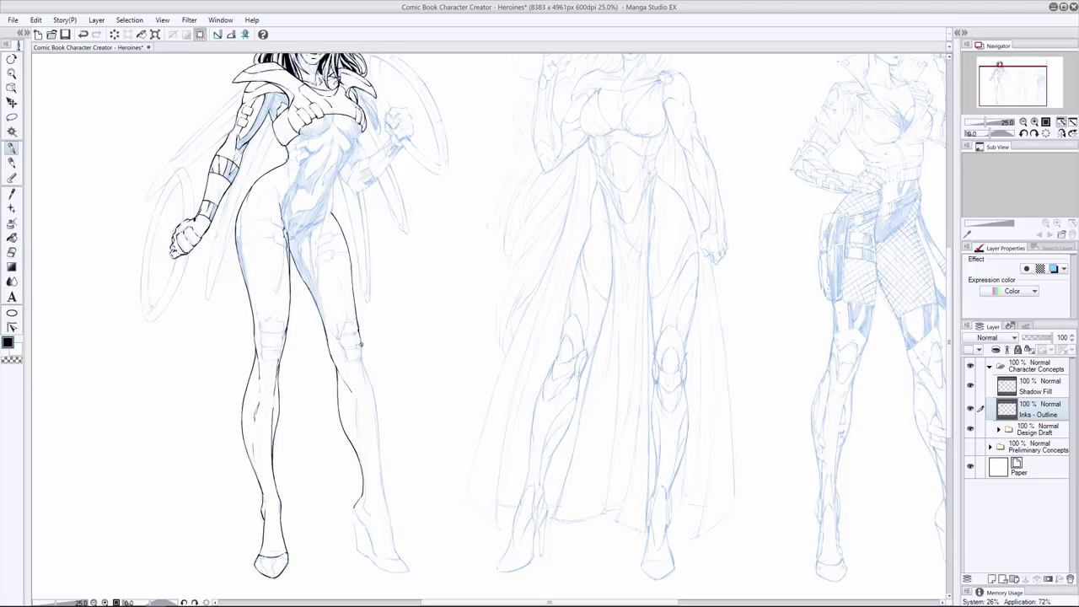
# Ink the outer contour of the right-hand lower leg from the knee to the top of the foot
pyautogui.press('e')
pyautogui.press('p')
pyautogui.press('e')
pyautogui.press('p')
pyautogui.moveTo(363, 363); pyautogui.dragTo(397, 560)
pyautogui.press('e')
pyautogui.press('p')
pyautogui.hotkey('ctrl', 'z')
pyautogui.hotkey('ctrl', 'z')
# Ink the right-hand high-heeled shoe, including its instep, heel and sole
pyautogui.moveTo(360, 520); pyautogui.dragTo(398, 559)
pyautogui.press('e')
pyautogui.press('p')
pyautogui.moveTo(354, 507); pyautogui.dragTo(358, 549)
pyautogui.moveTo(357, 550)
pyautogui.mouseDown()
pyautogui.moveTo(409, 572)
pyautogui.moveTo(384, 569)
pyautogui.moveTo(409, 572)
pyautogui.moveTo(365, 533)
pyautogui.moveTo(361, 554)
pyautogui.moveTo(393, 573)
pyautogui.mouseUp()
pyautogui.hotkey('ctrl', 'z')
pyautogui.hotkey('ctrl', 'z')
pyautogui.hotkey('ctrl', 'z')
pyautogui.press('e')
pyautogui.press('p')
pyautogui.hotkey('ctrl', 'z')
pyautogui.press('e')
pyautogui.press('p')
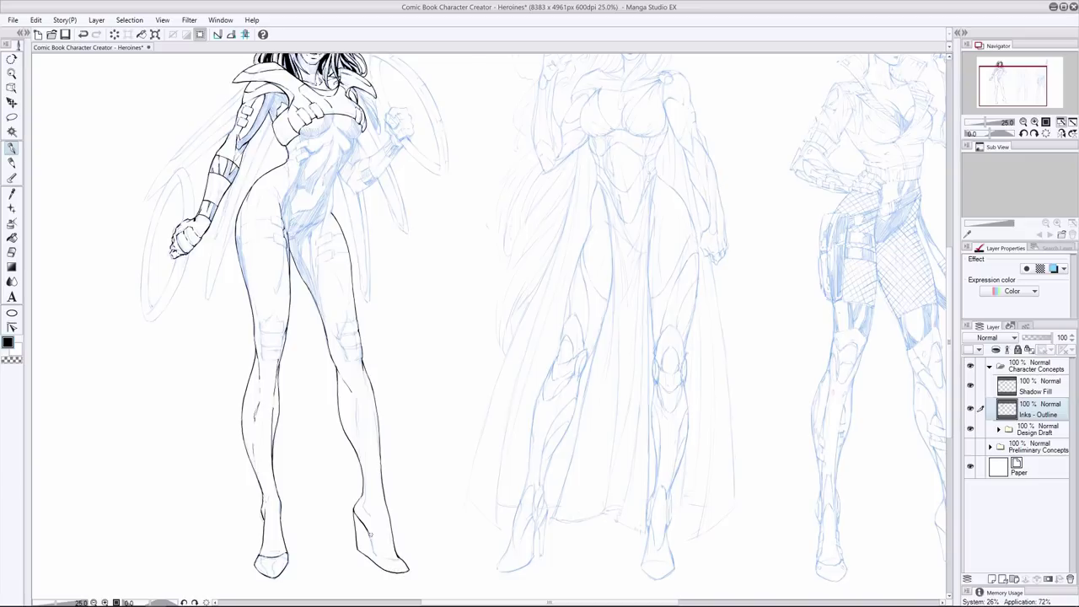
# Refine the instep, sole and toe lines of the right-hand high-heeled shoe, erasing uneven ink
pyautogui.moveTo(364, 529)
pyautogui.mouseDown()
pyautogui.moveTo(376, 555)
pyautogui.moveTo(409, 567)
pyautogui.mouseUp()
pyautogui.press('e')
pyautogui.press('p')
pyautogui.hotkey('ctrl', 'z')
pyautogui.press('e')
pyautogui.press('p')
pyautogui.press('e')
pyautogui.hotkey('ctrl', 'z')
pyautogui.press('p')
pyautogui.press('e')
pyautogui.press('p')
pyautogui.press('e')
pyautogui.moveTo(399, 585); pyautogui.dragTo(393, 573)
pyautogui.press('p')
pyautogui.press('e')
# Rework the inner contour of the right-hand leg from the knee to the upper calf, cleaning up the line
pyautogui.moveTo(335, 368); pyautogui.dragTo(342, 427)
pyautogui.press('p')
pyautogui.moveTo(334, 360); pyautogui.dragTo(348, 437)
pyautogui.press('e')
pyautogui.press('p')
pyautogui.moveTo(327, 318); pyautogui.dragTo(327, 346)
pyautogui.hotkey('ctrl', 'z')
# Ink the muscle line running down the right-hand shin toward the ankle
pyautogui.moveTo(356, 402); pyautogui.dragTo(364, 508)
pyautogui.press('e')
pyautogui.press('p')
pyautogui.moveTo(363, 129); pyautogui.dragTo(354, 145)
pyautogui.hotkey('ctrl', 'z')
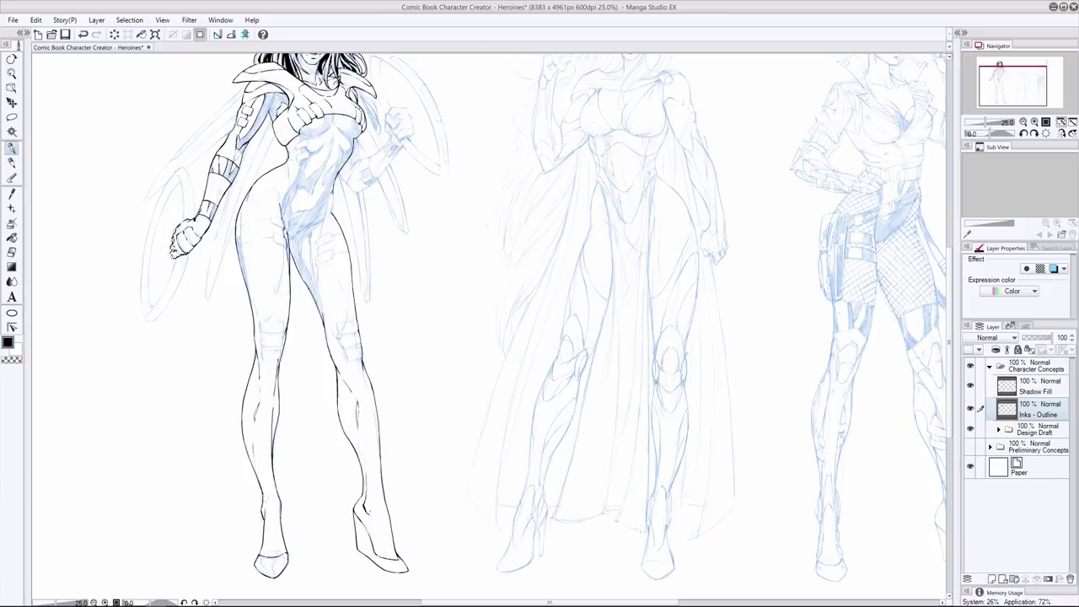
# Ink the stacked knee straps on the right-hand leg, erasing overlaps with the leg outline
pyautogui.press('e')
pyautogui.press('i')
pyautogui.press('e')
pyautogui.press('i')
pyautogui.press('e')
pyautogui.press('i')
pyautogui.press('e')
pyautogui.press('i')
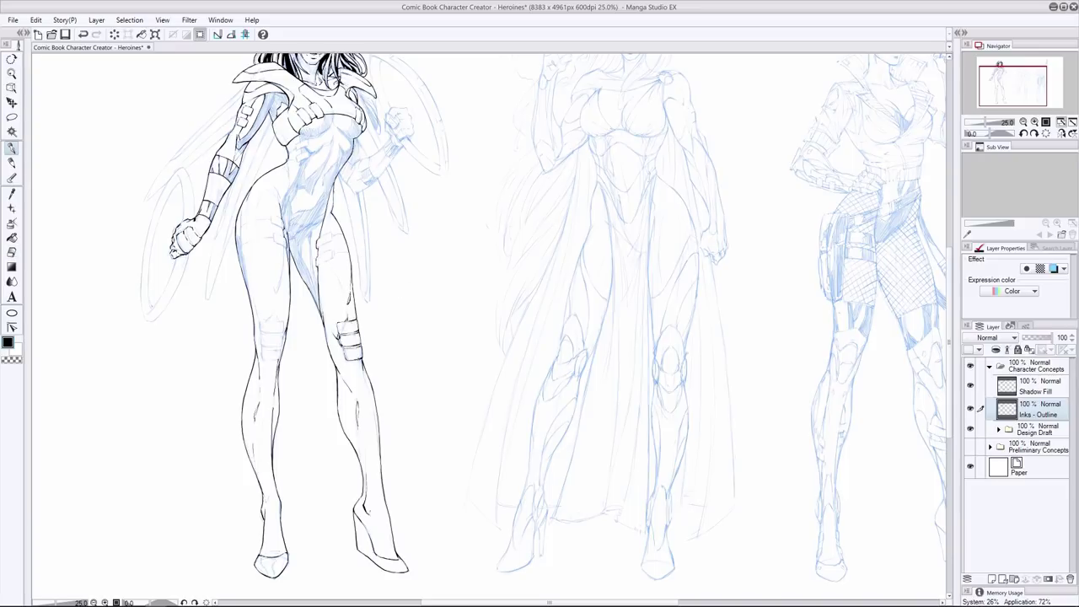
# Ink the straps around the right-hand thigh and clean up their edges
pyautogui.moveTo(375, 416); pyautogui.dragTo(381, 462)
pyautogui.hotkey('ctrl', 'z')
pyautogui.moveTo(346, 251)
pyautogui.mouseDown()
pyautogui.moveTo(318, 240)
pyautogui.moveTo(320, 257)
pyautogui.mouseUp()
pyautogui.hotkey('ctrl', 'z')
pyautogui.press('e')
pyautogui.press('p')
# Ink the strap and buckles around the left-hand thigh, including the crease line below them
pyautogui.moveTo(273, 231); pyautogui.dragTo(275, 243)
pyautogui.moveTo(242, 203); pyautogui.dragTo(249, 295)
pyautogui.hotkey('ctrl', 'z')
pyautogui.moveTo(270, 220)
pyautogui.mouseDown()
pyautogui.moveTo(241, 227)
pyautogui.moveTo(275, 292)
pyautogui.mouseUp()
pyautogui.press('e')
pyautogui.press('p')
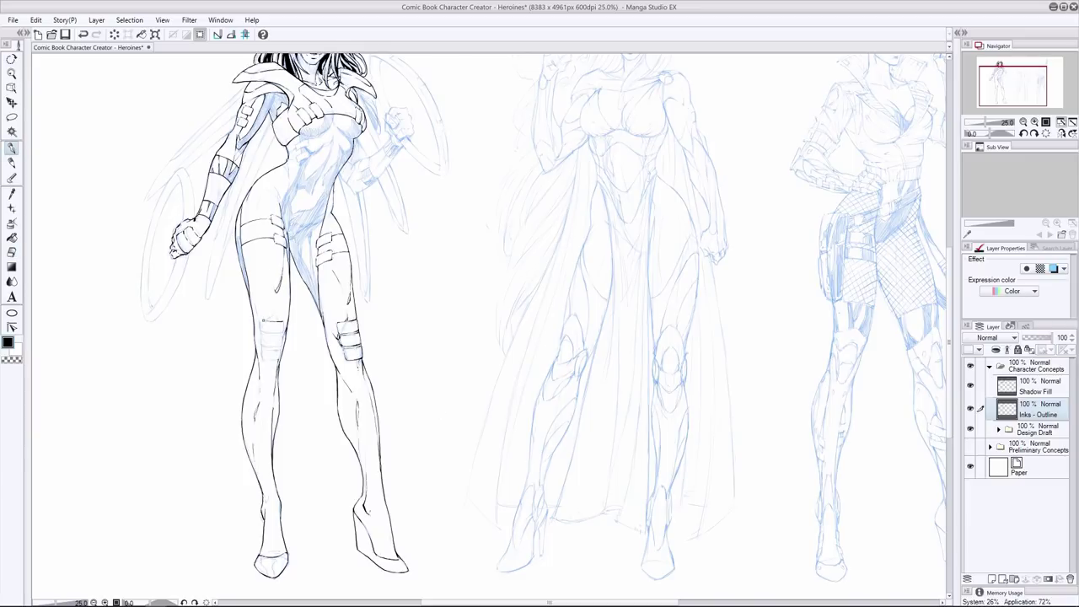
# Ink the stacked knee straps on the left-hand leg, trimming excess ink
pyautogui.moveTo(283, 334)
pyautogui.mouseDown()
pyautogui.moveTo(279, 349)
pyautogui.moveTo(263, 344)
pyautogui.moveTo(262, 359)
pyautogui.moveTo(278, 347)
pyautogui.mouseUp()
pyautogui.hotkey('ctrl', 'z')
pyautogui.hotkey('ctrl', 'y')
pyautogui.press('e')
pyautogui.press('p')
# Ink the small straps on the ribs below the chest, erasing and redrawing uneven lines
pyautogui.moveTo(302, 160); pyautogui.dragTo(282, 203)
pyautogui.hotkey('ctrl', 'z')
pyautogui.press('e')
pyautogui.press('p')
pyautogui.press('e')
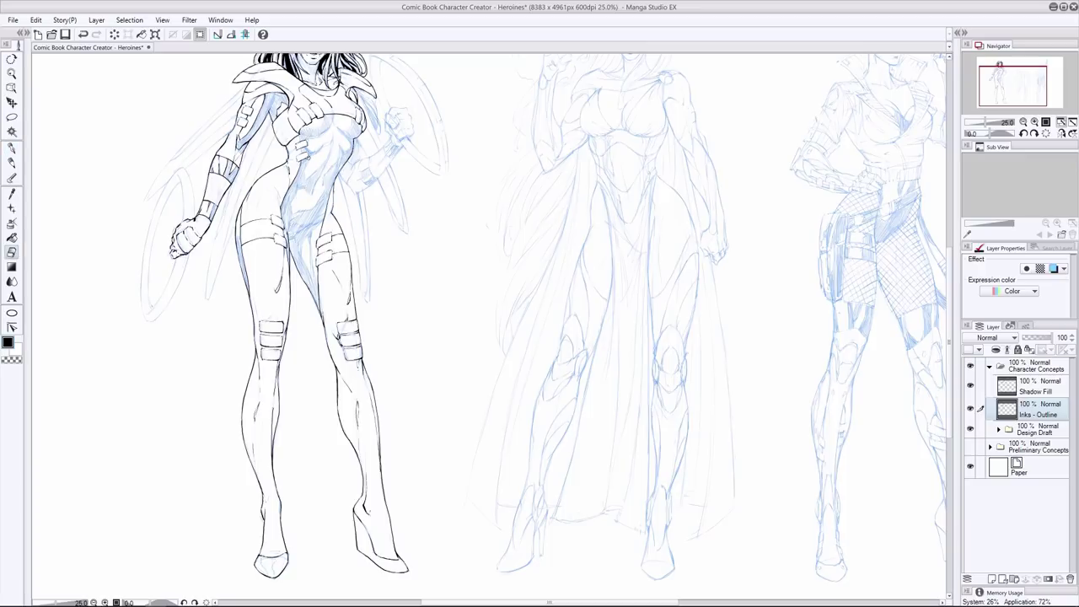
pyautogui.press('p')
pyautogui.press('e')
pyautogui.press('p')
pyautogui.press('e')
pyautogui.press('p')
pyautogui.press('p')
pyautogui.press('p')
# Ink the shadow edges on the left-hand outer thigh and down the abdomen
pyautogui.moveTo(237, 235); pyautogui.dragTo(241, 256)
pyautogui.moveTo(311, 156); pyautogui.dragTo(305, 180)
pyautogui.hotkey('ctrl', 'z')
pyautogui.moveTo(331, 146)
pyautogui.mouseDown()
pyautogui.moveTo(316, 189)
pyautogui.moveTo(289, 214)
pyautogui.mouseUp()
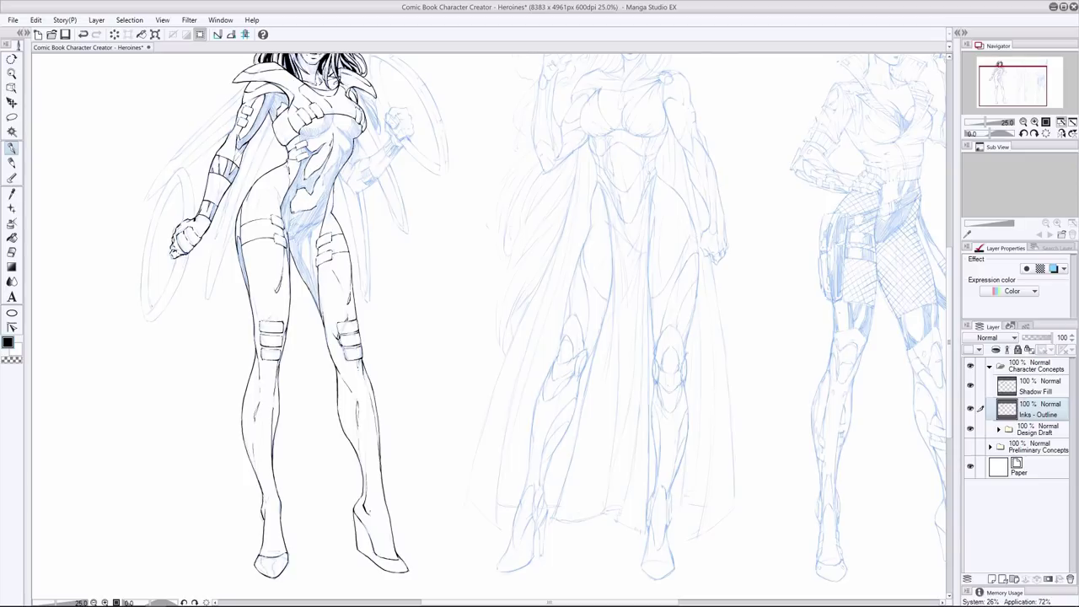
# Ink the shadow contours beneath the chest and along the upper torso, cleaning up the strokes
pyautogui.moveTo(341, 143); pyautogui.dragTo(336, 164)
pyautogui.hotkey('ctrl', 'z')
pyautogui.moveTo(334, 115); pyautogui.dragTo(311, 134)
pyautogui.hotkey('ctrl', 'z')
pyautogui.moveTo(359, 98); pyautogui.dragTo(349, 142)
pyautogui.hotkey('ctrl', 'z')
pyautogui.hotkey('ctrl', 'z')
pyautogui.moveTo(358, 130)
pyautogui.mouseDown()
pyautogui.moveTo(348, 139)
pyautogui.moveTo(311, 129)
pyautogui.mouseUp()
pyautogui.press('e')
pyautogui.press('p')
pyautogui.press('e')
pyautogui.press('p')
pyautogui.moveTo(365, 152); pyautogui.dragTo(358, 162)
pyautogui.hotkey('ctrl', 'z')
# Ink the narrow shadow contours at the top of the right-hand inner thigh
pyautogui.moveTo(324, 219); pyautogui.dragTo(312, 275)
pyautogui.hotkey('ctrl', 'z')
pyautogui.moveTo(314, 238); pyautogui.dragTo(312, 279)
pyautogui.moveTo(307, 235); pyautogui.dragTo(312, 279)
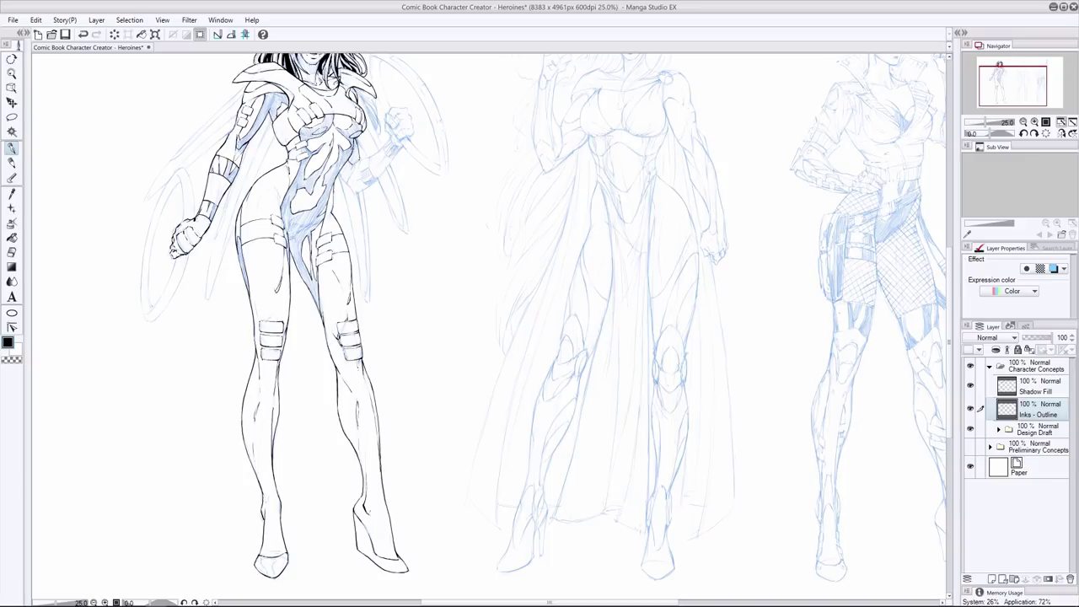
# Ink the outline of the right-hand forearm and raised fist
pyautogui.moveTo(343, 163)
pyautogui.mouseDown()
pyautogui.moveTo(330, 184)
pyautogui.moveTo(352, 192)
pyautogui.mouseUp()
pyautogui.hotkey('ctrl', 'z')
pyautogui.moveTo(403, 149)
pyautogui.mouseDown()
pyautogui.moveTo(361, 191)
pyautogui.moveTo(363, 159)
pyautogui.mouseUp()
pyautogui.press('e')
pyautogui.press('p')
pyautogui.hotkey('ctrl', 'z')
pyautogui.moveTo(385, 116); pyautogui.dragTo(392, 136)
pyautogui.hotkey('ctrl', 'z')
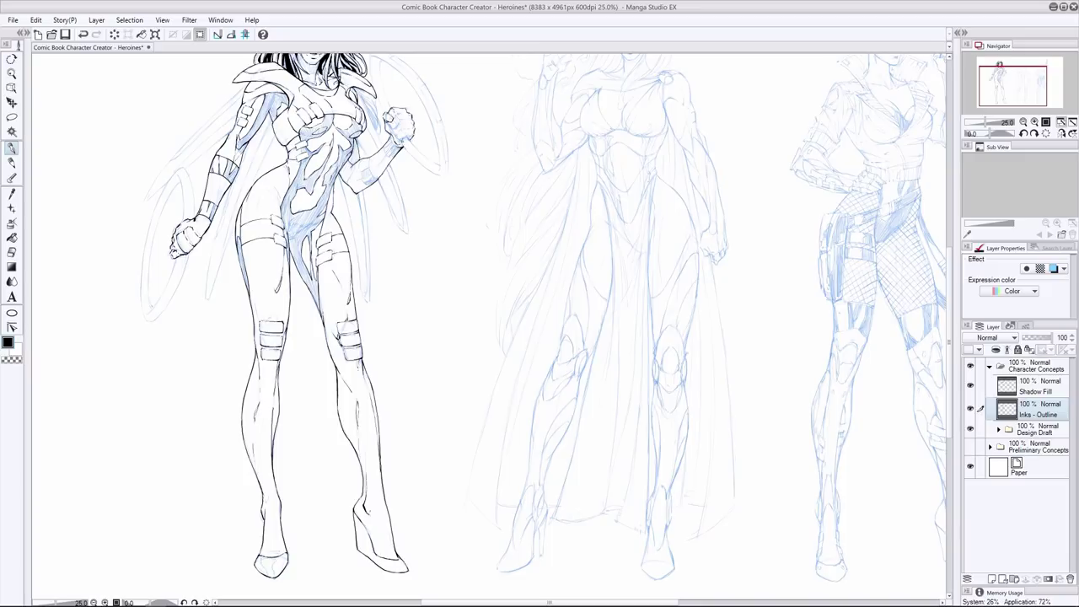
# Ink the fingers of the raised fist and the bands on its forearm, then save the file
pyautogui.moveTo(393, 127)
pyautogui.mouseDown()
pyautogui.moveTo(404, 132)
pyautogui.moveTo(408, 110)
pyautogui.moveTo(409, 133)
pyautogui.mouseUp()
pyautogui.hotkey('ctrl', 'z')
pyautogui.press('e')
pyautogui.press('p')
pyautogui.press('e')
pyautogui.moveTo(388, 129)
pyautogui.mouseDown()
pyautogui.moveTo(395, 137)
pyautogui.moveTo(365, 182)
pyautogui.moveTo(372, 174)
pyautogui.moveTo(375, 184)
pyautogui.moveTo(368, 172)
pyautogui.moveTo(394, 154)
pyautogui.mouseUp()
pyautogui.press('p')
pyautogui.hotkey('ctrl', 'z')
pyautogui.press('e')
pyautogui.press('p')
pyautogui.press('e')
pyautogui.press('p')
pyautogui.moveTo(386, 149); pyautogui.dragTo(399, 157)
pyautogui.hotkey('ctrl', 's')
# Ink the shadow edges across the lower abdomen at the hips
pyautogui.moveTo(296, 220)
pyautogui.mouseDown()
pyautogui.moveTo(313, 227)
pyautogui.moveTo(319, 218)
pyautogui.moveTo(294, 236)
pyautogui.mouseUp()
pyautogui.press('e')
pyautogui.press('p')
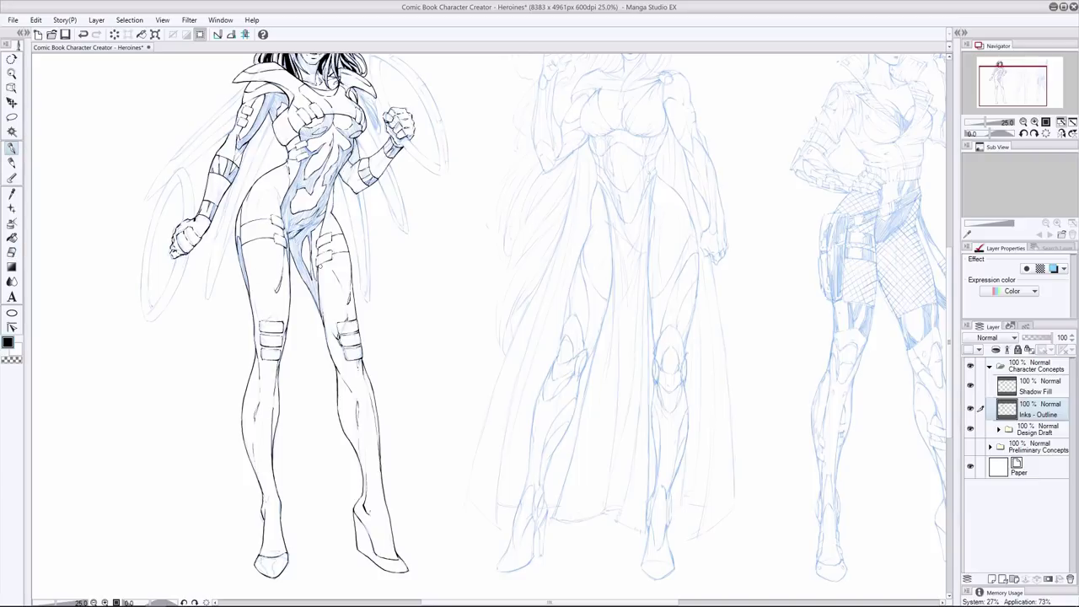
# Check the inks with the Design Draft folder hidden, then show it again and reselect the Inks - Outline layer
pyautogui.click(1021, 394)
pyautogui.click(971, 429)
pyautogui.moveTo(950, 400); pyautogui.dragTo(950, 368)
pyautogui.click(970, 429)
pyautogui.click(1037, 411)
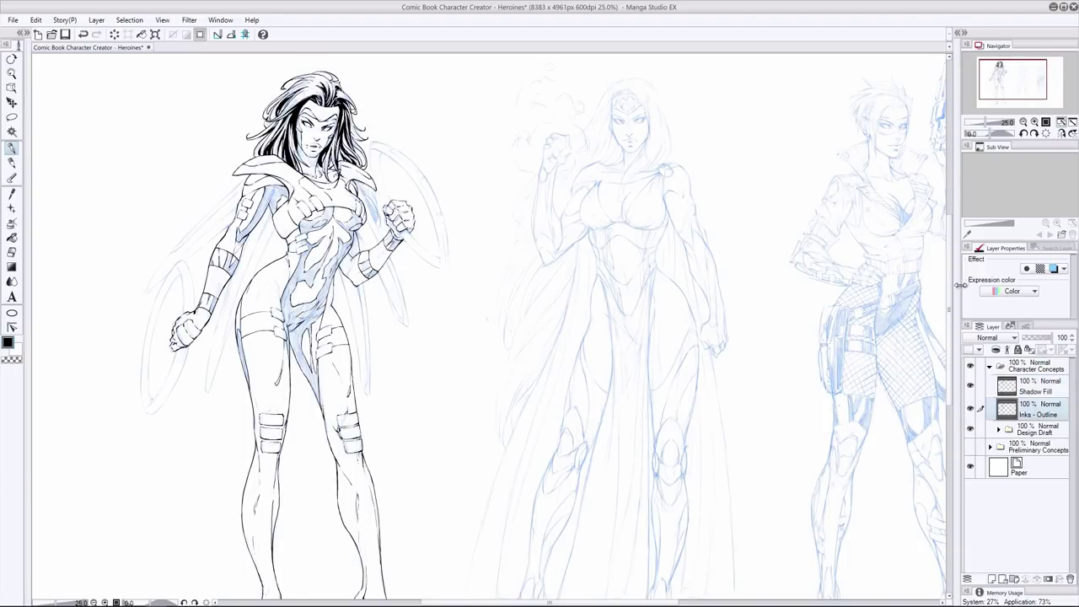
# Ink the narrow costume ribbon hanging behind the raised right-hand forearm
pyautogui.moveTo(950, 292); pyautogui.dragTo(950, 295)
pyautogui.moveTo(356, 220); pyautogui.dragTo(369, 242)
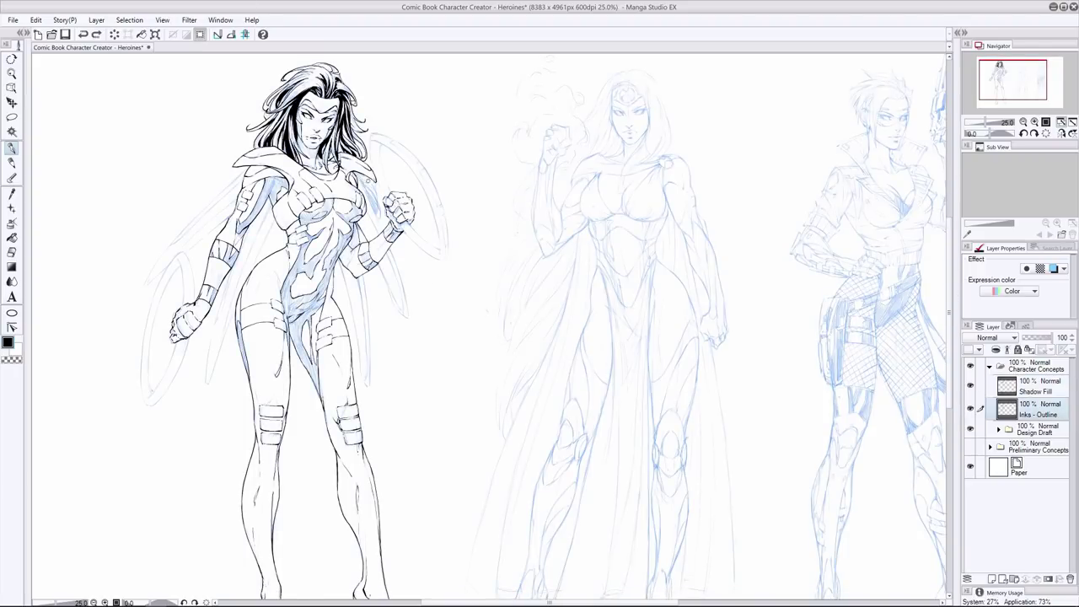
pyautogui.moveTo(364, 192); pyautogui.dragTo(409, 318)
pyautogui.hotkey('ctrl', 'z')
pyautogui.moveTo(389, 248); pyautogui.dragTo(409, 317)
pyautogui.moveTo(376, 259)
pyautogui.mouseDown()
pyautogui.moveTo(409, 318)
pyautogui.moveTo(403, 295)
pyautogui.mouseUp()
pyautogui.hotkey('ctrl', 'z')
pyautogui.hotkey('ctrl', 'z')
pyautogui.moveTo(387, 253); pyautogui.dragTo(404, 306)
pyautogui.hotkey('ctrl', 'z')
pyautogui.moveTo(388, 256); pyautogui.dragTo(404, 311)
pyautogui.press('e')
pyautogui.press('p')
# Ink the long costume ribbon hanging beside the right-hand thigh, with its rounded tip
pyautogui.moveTo(362, 274); pyautogui.dragTo(370, 356)
pyautogui.moveTo(370, 350)
pyautogui.mouseDown()
pyautogui.moveTo(366, 385)
pyautogui.moveTo(359, 363)
pyautogui.moveTo(362, 377)
pyautogui.mouseUp()
pyautogui.hotkey('ctrl', 'z')
pyautogui.press('e')
pyautogui.press('p')
pyautogui.moveTo(358, 277)
pyautogui.mouseDown()
pyautogui.moveTo(368, 374)
pyautogui.moveTo(360, 292)
pyautogui.moveTo(366, 358)
pyautogui.mouseUp()
pyautogui.hotkey('ctrl', 'z')
pyautogui.hotkey('ctrl', 'z')
pyautogui.moveTo(358, 278); pyautogui.dragTo(366, 379)
pyautogui.hotkey('ctrl', 'z')
pyautogui.moveTo(371, 136); pyautogui.dragTo(383, 194)
pyautogui.hotkey('ctrl', 'z')
pyautogui.hotkey('ctrl', 'z')
# Ink the outline of the long costume ribbon hanging behind the lowered arm down to its tip beside the thigh
pyautogui.moveTo(230, 274); pyautogui.dragTo(205, 380)
pyautogui.hotkey('ctrl', 'z')
pyautogui.moveTo(233, 268)
pyautogui.mouseDown()
pyautogui.moveTo(205, 384)
pyautogui.moveTo(205, 372)
pyautogui.mouseUp()
pyautogui.moveTo(276, 218); pyautogui.dragTo(250, 274)
pyautogui.hotkey('ctrl', 'z')
pyautogui.moveTo(237, 306)
pyautogui.mouseDown()
pyautogui.moveTo(208, 384)
pyautogui.moveTo(217, 355)
pyautogui.mouseUp()
pyautogui.hotkey('ctrl', 'z')
pyautogui.hotkey('ctrl', 'z')
pyautogui.moveTo(235, 308); pyautogui.dragTo(209, 381)
pyautogui.moveTo(271, 204); pyautogui.dragTo(247, 261)
pyautogui.hotkey('ctrl', 'z')
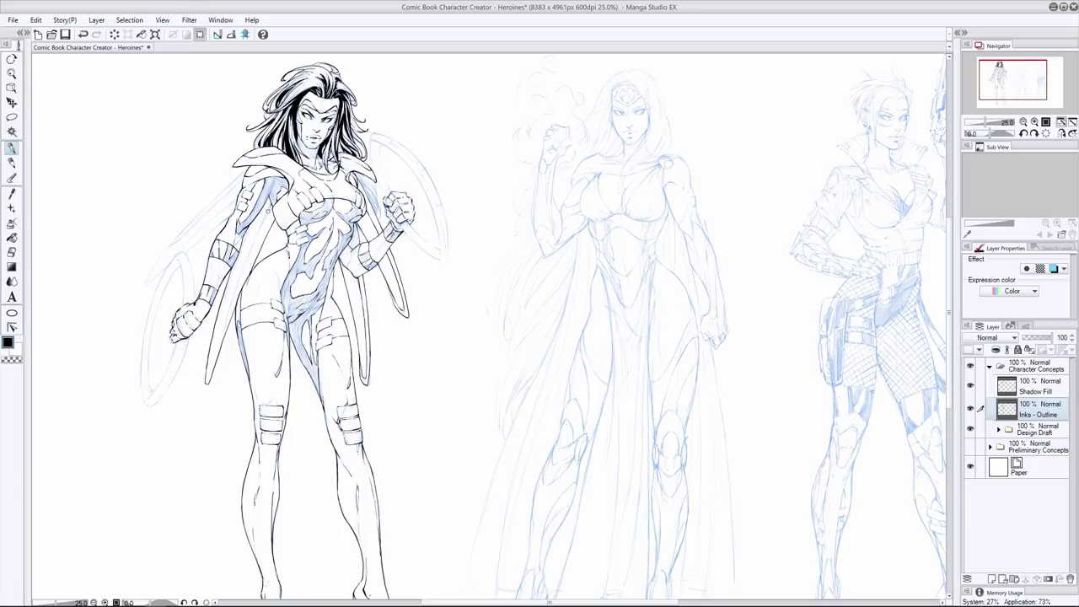
# Ink the inner edge line along the ribbon behind the lowered arm and clean up its upper end near the armpit
pyautogui.moveTo(271, 204)
pyautogui.mouseDown()
pyautogui.moveTo(212, 368)
pyautogui.moveTo(217, 349)
pyautogui.moveTo(217, 358)
pyautogui.mouseUp()
pyautogui.press('e')
pyautogui.press('p')
pyautogui.press('e')
pyautogui.moveTo(259, 227); pyautogui.dragTo(254, 240)
pyautogui.press('p')
pyautogui.hotkey('ctrl', 'z')
pyautogui.hotkey('ctrl', 'y')
pyautogui.press('e')
pyautogui.press('p')
# Ink the inner rim line around the tapered lower end of the ribbon beside the thigh
pyautogui.moveTo(216, 315)
pyautogui.mouseDown()
pyautogui.moveTo(207, 355)
pyautogui.moveTo(216, 328)
pyautogui.mouseUp()
pyautogui.moveTo(217, 318); pyautogui.dragTo(211, 356)
pyautogui.moveTo(263, 225); pyautogui.dragTo(258, 234)
pyautogui.hotkey('ctrl', 'z')
pyautogui.hotkey('ctrl', 'z')
pyautogui.moveTo(217, 311); pyautogui.dragTo(208, 355)
# Ink the edges of the ribbon flaring outward from the shoulder behind the lowered arm, down to its pointed tip
pyautogui.moveTo(235, 212); pyautogui.dragTo(185, 254)
pyautogui.moveTo(250, 166); pyautogui.dragTo(194, 218)
pyautogui.hotkey('ctrl', 'z')
pyautogui.moveTo(252, 164)
pyautogui.mouseDown()
pyautogui.moveTo(160, 254)
pyautogui.moveTo(150, 280)
pyautogui.mouseUp()
pyautogui.press('e')
pyautogui.press('p')
# Refine the inner lines of the flared shoulder ribbon and ink the ribbon edge behind the opposite shoulder
pyautogui.moveTo(197, 215)
pyautogui.mouseDown()
pyautogui.moveTo(210, 203)
pyautogui.moveTo(196, 235)
pyautogui.mouseUp()
pyautogui.press('e')
pyautogui.press('p')
pyautogui.hotkey('ctrl', 'z')
pyautogui.moveTo(237, 199); pyautogui.dragTo(169, 250)
pyautogui.hotkey('ctrl', 'z')
pyautogui.press('e')
pyautogui.press('p')
pyautogui.moveTo(363, 173); pyautogui.dragTo(381, 219)
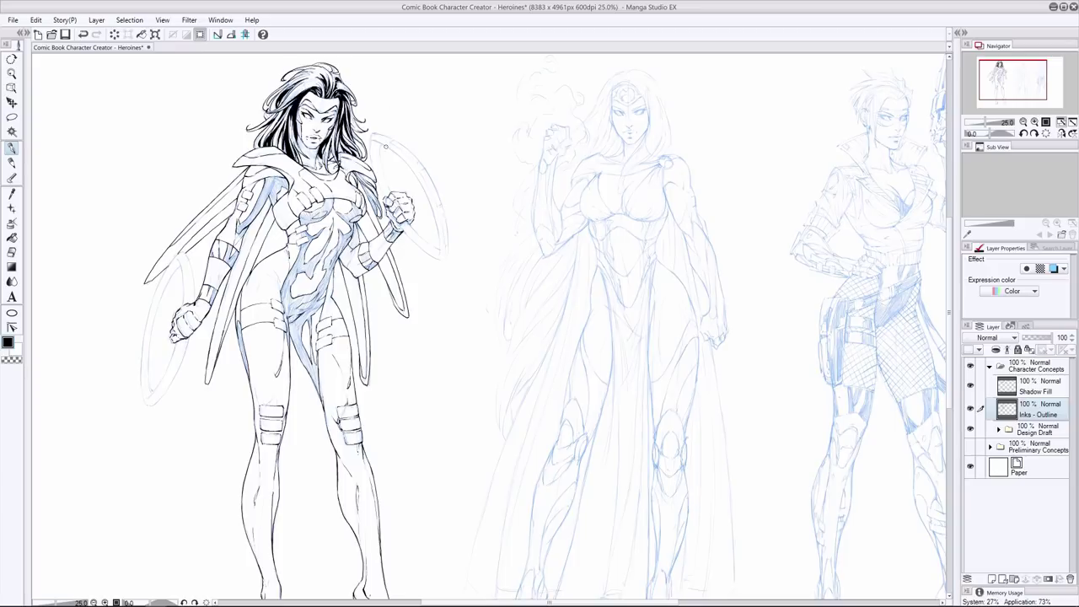
# Ink the body-side edge of the ring weapon in the raised hand, passing behind the fist to its lower tip
pyautogui.moveTo(371, 135); pyautogui.dragTo(385, 197)
pyautogui.hotkey('ctrl', 'z')
pyautogui.moveTo(374, 141)
pyautogui.mouseDown()
pyautogui.moveTo(390, 195)
pyautogui.moveTo(371, 141)
pyautogui.moveTo(373, 174)
pyautogui.mouseUp()
pyautogui.hotkey('ctrl', 'z')
pyautogui.hotkey('ctrl', 'z')
pyautogui.hotkey('ctrl', 'z')
pyautogui.press('e')
pyautogui.press('p')
pyautogui.press('e')
pyautogui.press('p')
pyautogui.moveTo(396, 222)
pyautogui.mouseDown()
pyautogui.moveTo(445, 259)
pyautogui.moveTo(420, 236)
pyautogui.moveTo(440, 250)
pyautogui.mouseUp()
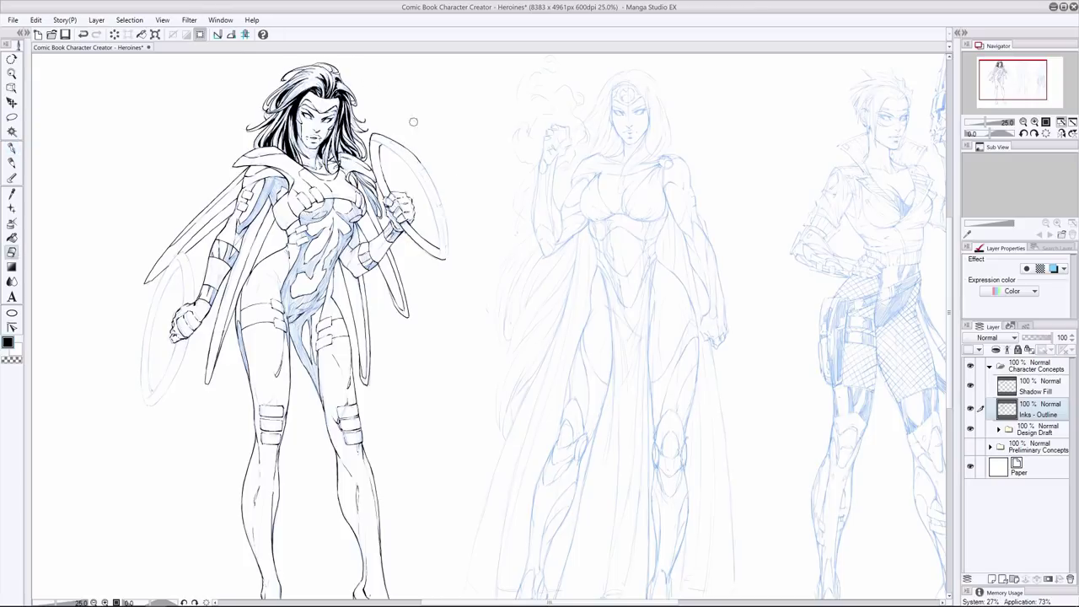
# Ink the long outer curve of the raised ring weapon from its upper end to its lower tip
pyautogui.press('i')
pyautogui.moveTo(421, 166); pyautogui.dragTo(447, 259)
pyautogui.hotkey('ctrl', 'z')
pyautogui.hotkey('ctrl', 'z')
pyautogui.moveTo(396, 139)
pyautogui.mouseDown()
pyautogui.moveTo(430, 178)
pyautogui.moveTo(379, 135)
pyautogui.moveTo(437, 192)
pyautogui.moveTo(451, 253)
pyautogui.mouseUp()
pyautogui.press('e')
pyautogui.press('p')
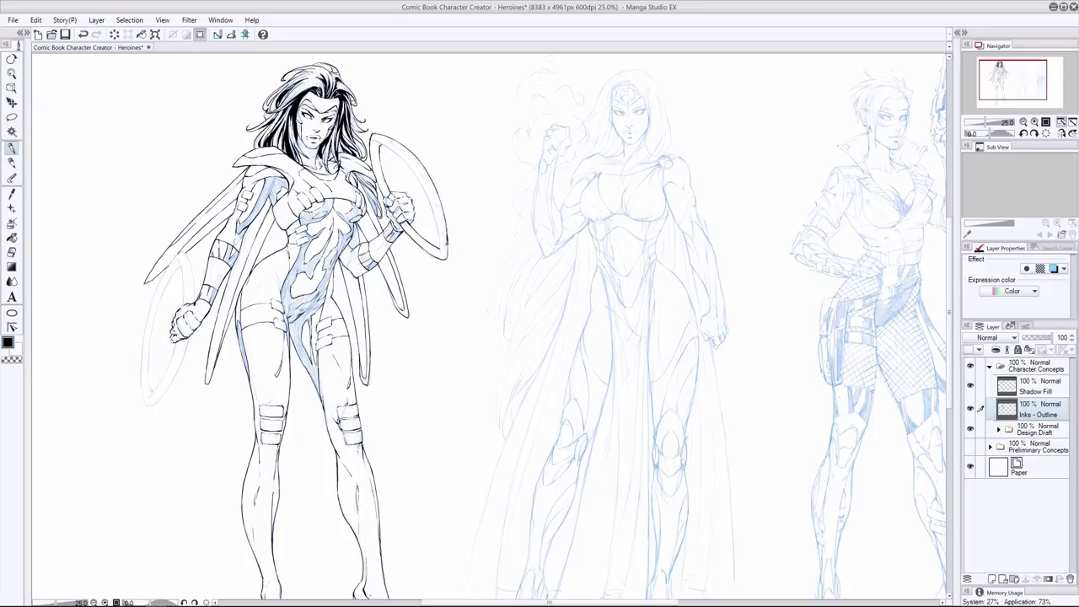
# Clean up the lower tip of the raised ring weapon and ink the first parts of its inner rim line
pyautogui.press('e')
pyautogui.moveTo(445, 253); pyautogui.dragTo(447, 261)
pyautogui.press('p')
pyautogui.press('e')
pyautogui.press('p')
pyautogui.moveTo(418, 159); pyautogui.dragTo(439, 230)
pyautogui.hotkey('ctrl', 'z')
pyautogui.moveTo(380, 142); pyautogui.dragTo(390, 149)
pyautogui.moveTo(436, 218); pyautogui.dragTo(441, 255)
pyautogui.press('e')
pyautogui.press('p')
pyautogui.hotkey('ctrl', 'z')
# Ink and trim the upper stretch of the inner rim line on the raised ring weapon
pyautogui.moveTo(407, 149)
pyautogui.mouseDown()
pyautogui.moveTo(429, 172)
pyautogui.moveTo(414, 159)
pyautogui.mouseUp()
pyautogui.press('e')
pyautogui.press('p')
pyautogui.press('e')
pyautogui.press('p')
pyautogui.press('e')
pyautogui.press('p')
pyautogui.press('e')
pyautogui.moveTo(422, 163); pyautogui.dragTo(411, 152)
pyautogui.press('p')
pyautogui.hotkey('ctrl', 'z')
pyautogui.hotkey('ctrl', 'z')
# Ink the middle stretch of the raised ring weapon's inner rim line and clean up the strokes along its outer curve
pyautogui.moveTo(426, 172); pyautogui.dragTo(443, 205)
pyautogui.press('e')
pyautogui.press('p')
pyautogui.press('p')
pyautogui.press('e')
pyautogui.moveTo(395, 142); pyautogui.dragTo(415, 155)
pyautogui.press('p')
pyautogui.press('e')
pyautogui.moveTo(447, 213); pyautogui.dragTo(446, 242)
pyautogui.press('p')
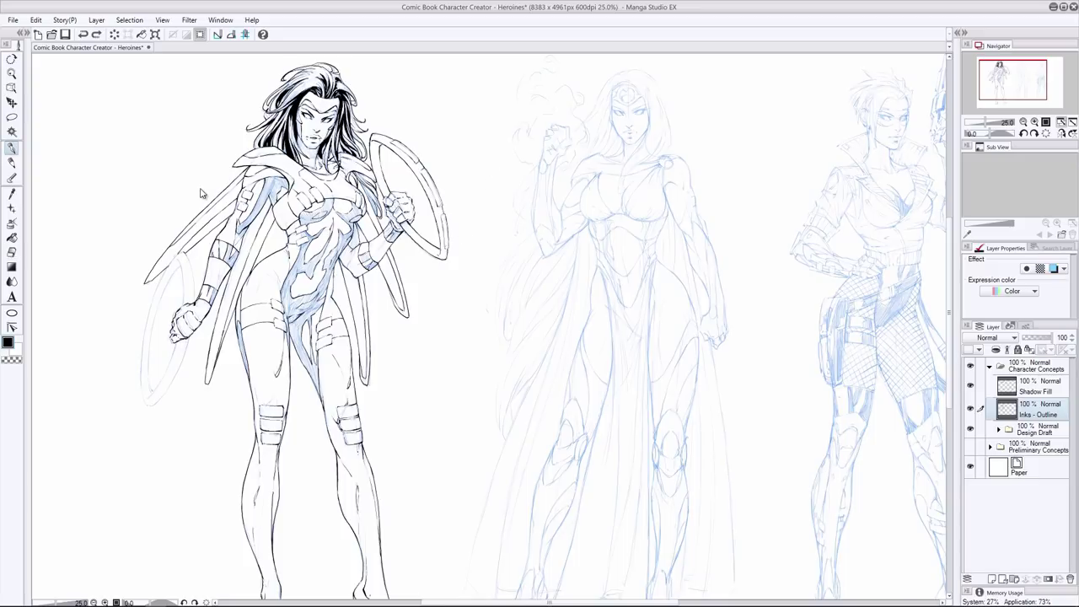
# Ink the body-side edge of the ring weapon in the lowered hand, above and below the fist
pyautogui.moveTo(185, 251); pyautogui.dragTo(194, 303)
pyautogui.moveTo(177, 371); pyautogui.dragTo(149, 406)
pyautogui.hotkey('ctrl', 'z')
pyautogui.moveTo(184, 347); pyautogui.dragTo(160, 398)
pyautogui.moveTo(175, 341); pyautogui.dragTo(151, 395)
pyautogui.hotkey('ctrl', 'z')
pyautogui.hotkey('ctrl', 'z')
pyautogui.moveTo(175, 342); pyautogui.dragTo(152, 406)
pyautogui.press('e')
pyautogui.press('p')
pyautogui.press('p')
pyautogui.press('e')
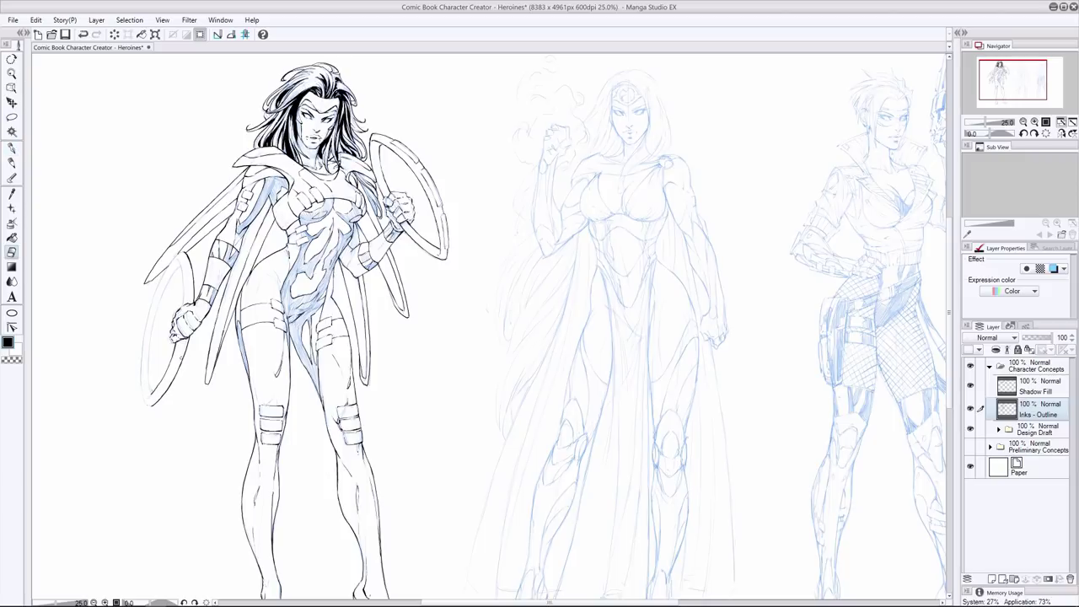
# Ink the long outer curve of the lowered ring weapon and even out its line with the eraser
pyautogui.press('p')
pyautogui.press('e')
pyautogui.press('p')
pyautogui.moveTo(178, 263)
pyautogui.mouseDown()
pyautogui.moveTo(185, 305)
pyautogui.moveTo(143, 404)
pyautogui.mouseUp()
pyautogui.press('e')
pyautogui.moveTo(157, 282); pyautogui.dragTo(141, 391)
pyautogui.press('p')
pyautogui.press('e')
pyautogui.press('p')
pyautogui.press('e')
pyautogui.press('p')
pyautogui.hotkey('ctrl', 'z')
pyautogui.press('e')
pyautogui.press('p')
pyautogui.moveTo(144, 339); pyautogui.dragTo(141, 363)
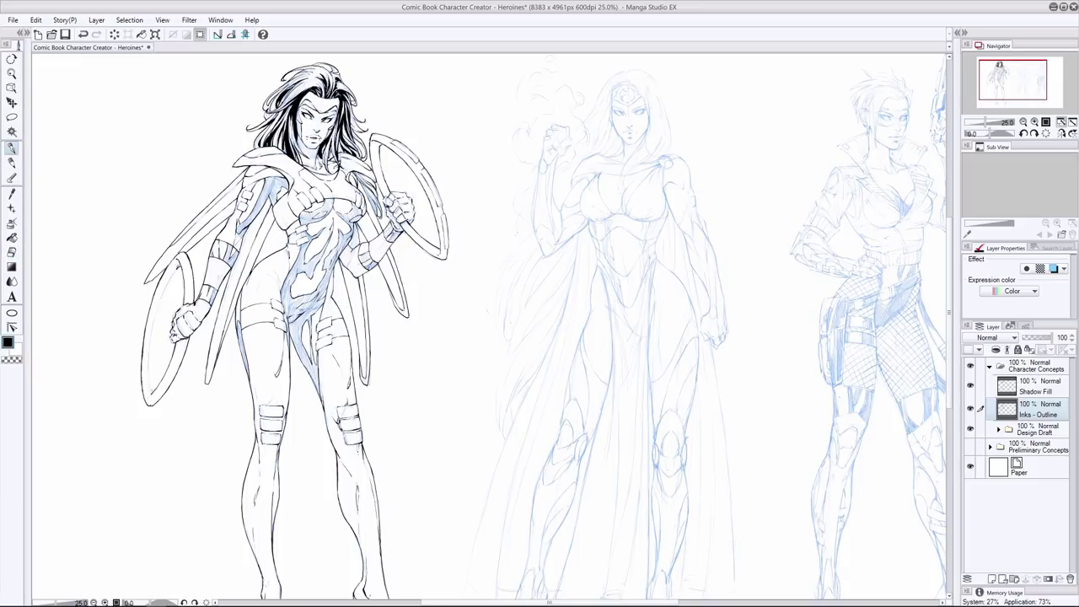
# Ink the inner rim line along the outer side of the lowered ring weapon and clean up its ends
pyautogui.moveTo(161, 290); pyautogui.dragTo(150, 392)
pyautogui.press('e')
pyautogui.press('p')
pyautogui.moveTo(145, 327); pyautogui.dragTo(148, 405)
pyautogui.press('e')
pyautogui.press('p')
pyautogui.press('e')
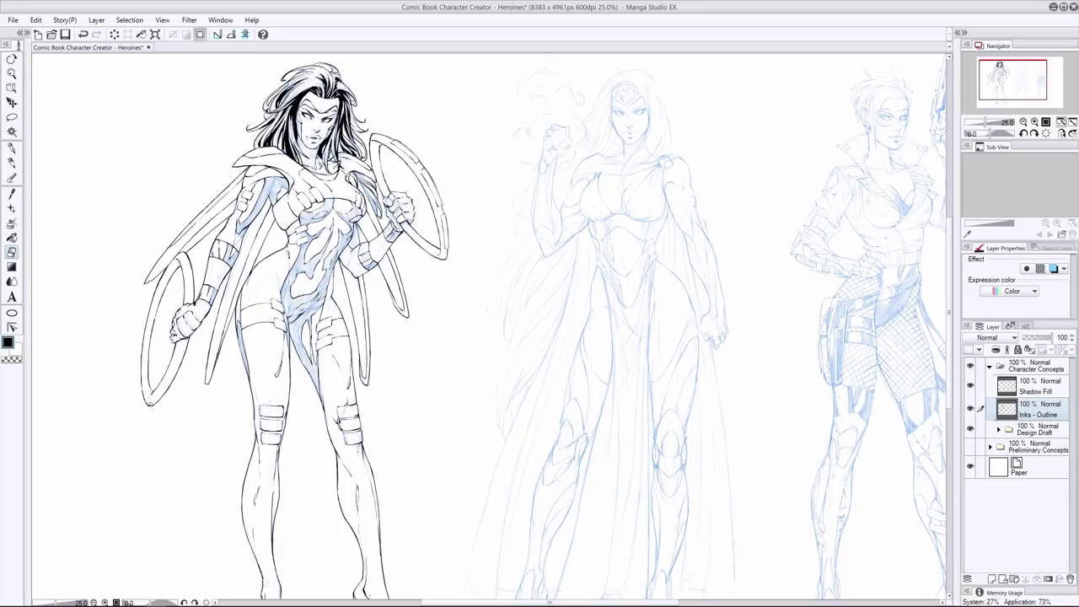
pyautogui.press('p')
pyautogui.press('e')
pyautogui.press('p')
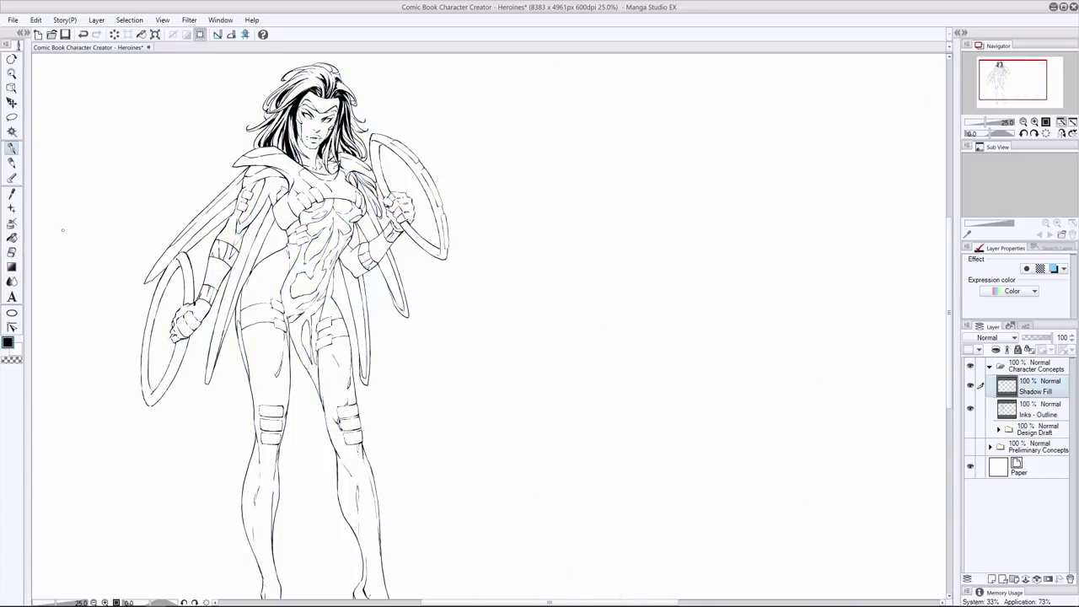
# Fill the neck, upper arm and bust with solid black shadows on the Shadow Fill layer
pyautogui.hotkey('ctrl', 'z')
pyautogui.hotkey('ctrl', 'z')
pyautogui.moveTo(314, 158)
pyautogui.mouseDown()
pyautogui.moveTo(312, 169)
pyautogui.moveTo(302, 148)
pyautogui.mouseUp()
pyautogui.click(1036, 388)
pyautogui.click(970, 429)
pyautogui.moveTo(298, 138); pyautogui.dragTo(316, 169)
pyautogui.moveTo(269, 184)
pyautogui.mouseDown()
pyautogui.moveTo(237, 234)
pyautogui.moveTo(282, 175)
pyautogui.moveTo(269, 185)
pyautogui.moveTo(289, 191)
pyautogui.moveTo(271, 191)
pyautogui.moveTo(273, 205)
pyautogui.moveTo(329, 206)
pyautogui.moveTo(300, 226)
pyautogui.moveTo(306, 211)
pyautogui.moveTo(359, 216)
pyautogui.moveTo(339, 214)
pyautogui.mouseUp()
pyautogui.hotkey('ctrl', 'z')
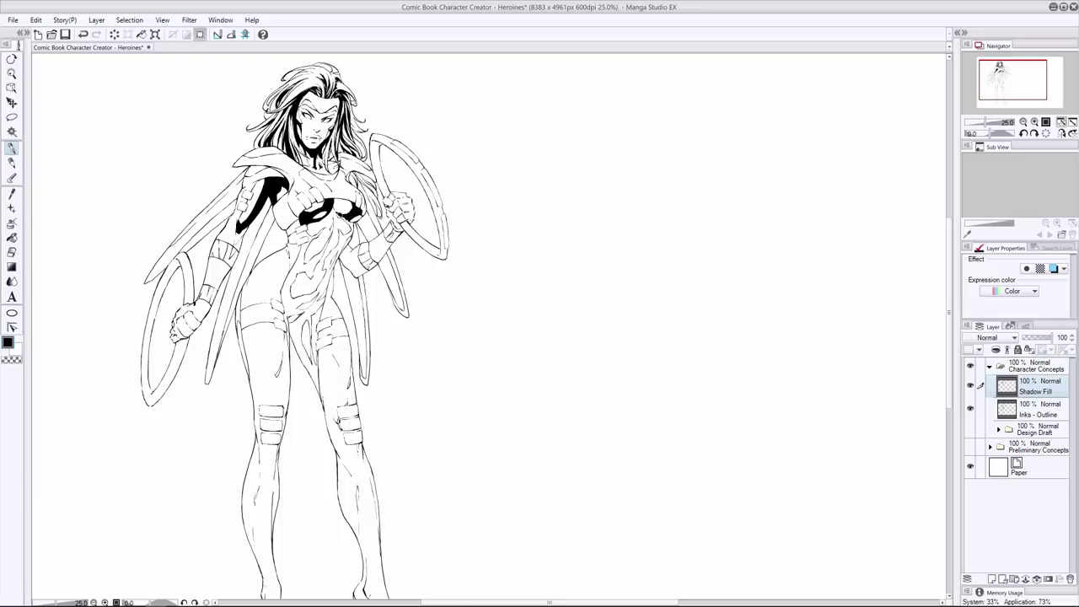
# Fill the shadow shapes on the torso and loincloth with solid black, checking them against the Design Draft
pyautogui.press('e')
pyautogui.press('p')
pyautogui.moveTo(351, 233)
pyautogui.mouseDown()
pyautogui.moveTo(315, 304)
pyautogui.moveTo(305, 298)
pyautogui.moveTo(288, 311)
pyautogui.moveTo(287, 297)
pyautogui.moveTo(288, 354)
pyautogui.mouseUp()
pyautogui.hotkey('ctrl', 'z')
pyautogui.moveTo(285, 305)
pyautogui.mouseDown()
pyautogui.moveTo(301, 319)
pyautogui.moveTo(314, 313)
pyautogui.moveTo(294, 327)
pyautogui.moveTo(312, 373)
pyautogui.mouseUp()
pyautogui.moveTo(305, 356); pyautogui.dragTo(317, 386)
pyautogui.moveTo(302, 311); pyautogui.dragTo(321, 394)
pyautogui.click(970, 429)
pyautogui.hotkey('ctrl', 'z')
pyautogui.click(970, 428)
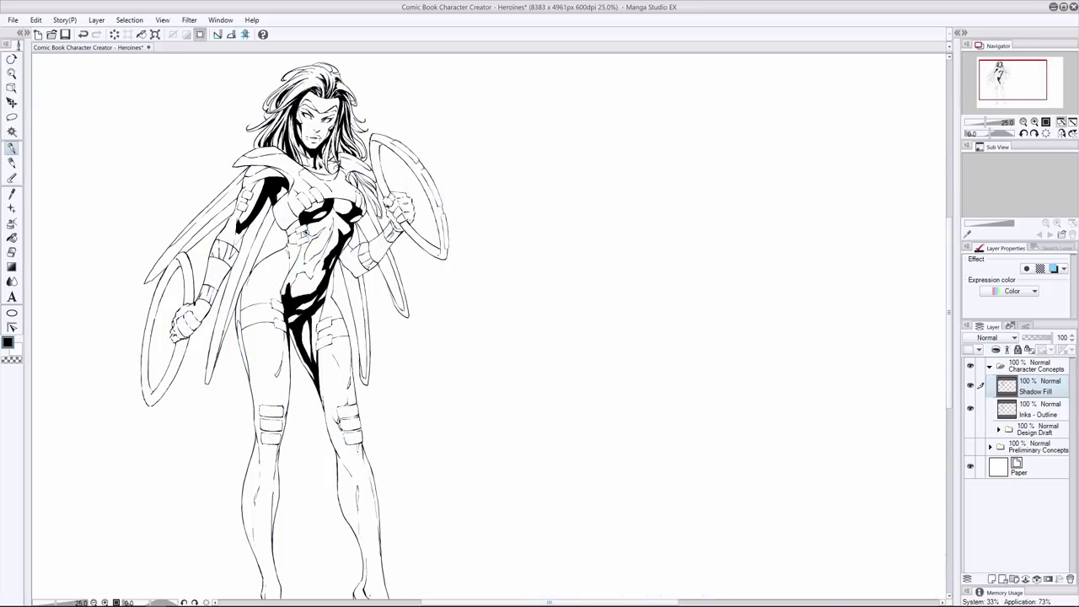
pyautogui.moveTo(315, 238)
pyautogui.mouseDown()
pyautogui.moveTo(322, 231)
pyautogui.moveTo(284, 289)
pyautogui.moveTo(300, 260)
pyautogui.moveTo(324, 253)
pyautogui.moveTo(309, 273)
pyautogui.mouseUp()
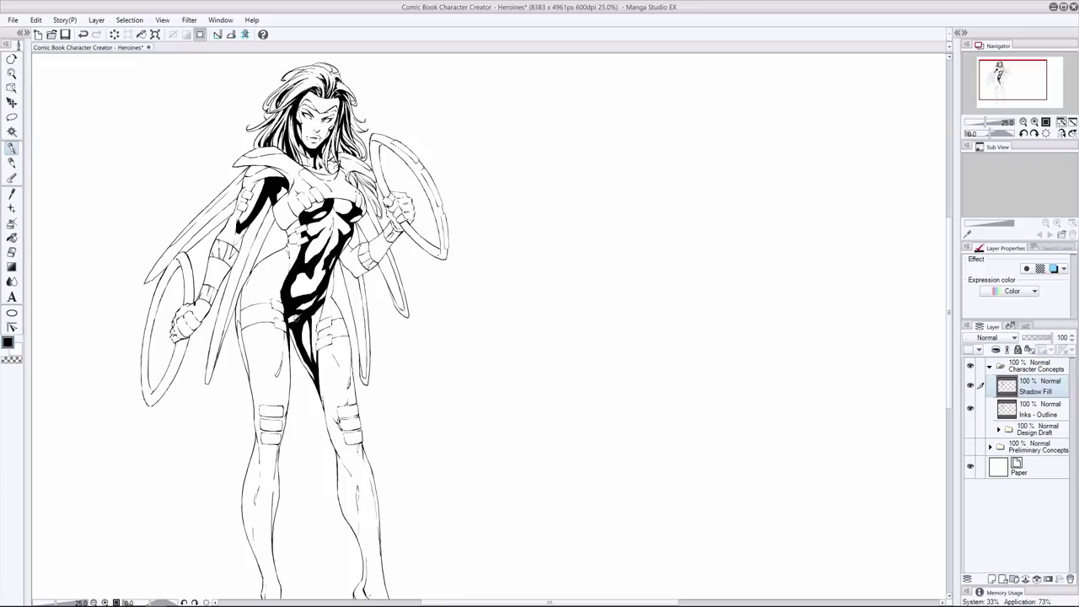
pyautogui.hotkey('ctrl', 'z')
# Add solid black shadows to the elbow and wrist bands on both forearms
pyautogui.moveTo(358, 240); pyautogui.dragTo(367, 270)
pyautogui.hotkey('ctrl', 'z')
pyautogui.moveTo(393, 228); pyautogui.dragTo(393, 238)
pyautogui.moveTo(245, 251)
pyautogui.mouseDown()
pyautogui.moveTo(232, 267)
pyautogui.moveTo(218, 252)
pyautogui.mouseUp()
pyautogui.moveTo(228, 228); pyautogui.dragTo(224, 232)
pyautogui.hotkey('ctrl', 'z')
pyautogui.moveTo(204, 285)
pyautogui.mouseDown()
pyautogui.moveTo(216, 290)
pyautogui.moveTo(210, 303)
pyautogui.mouseUp()
# Refine the lowered arm's shadow with the eraser at reduced Shadow Fill opacity and restore the opacity to 100 percent
pyautogui.press('e')
pyautogui.moveTo(1050, 338); pyautogui.dragTo(1042, 338)
pyautogui.moveTo(269, 195); pyautogui.dragTo(216, 297)
pyautogui.hotkey('ctrl', 'z')
pyautogui.moveTo(1042, 339); pyautogui.dragTo(1052, 339)
# Fill the hair locks falling behind the raised arm's shoulder with black and save the drawing
pyautogui.press('p')
pyautogui.press('e')
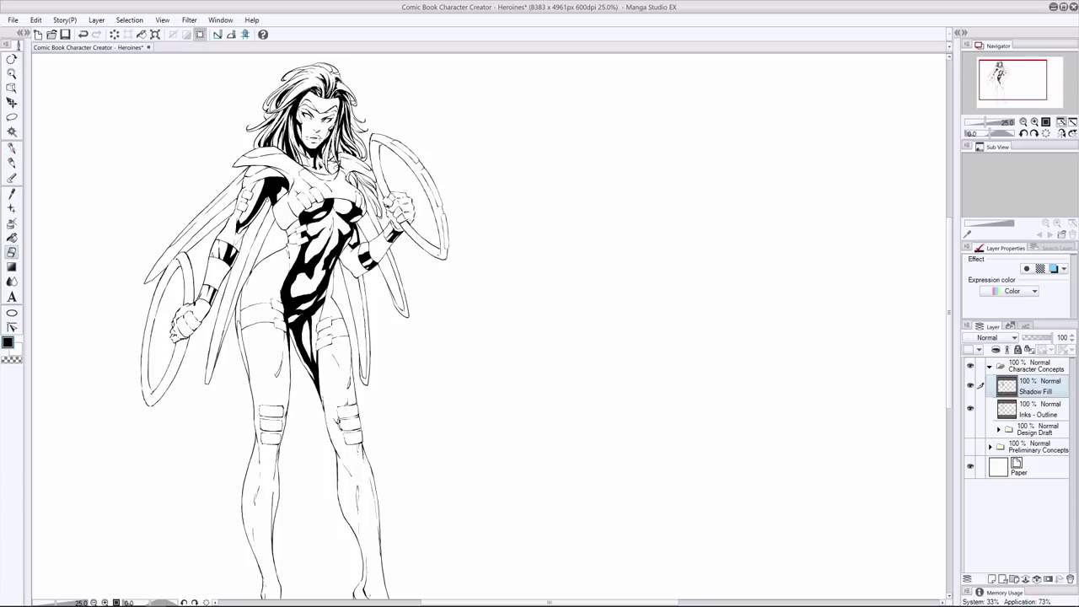
pyautogui.press('p')
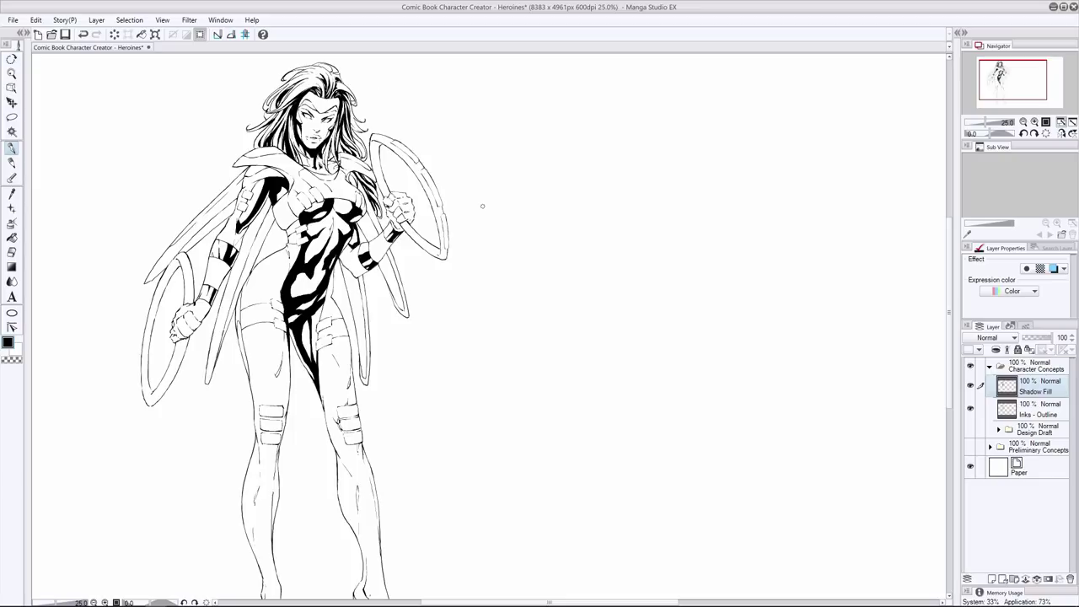
pyautogui.hotkey('ctrl', 's')
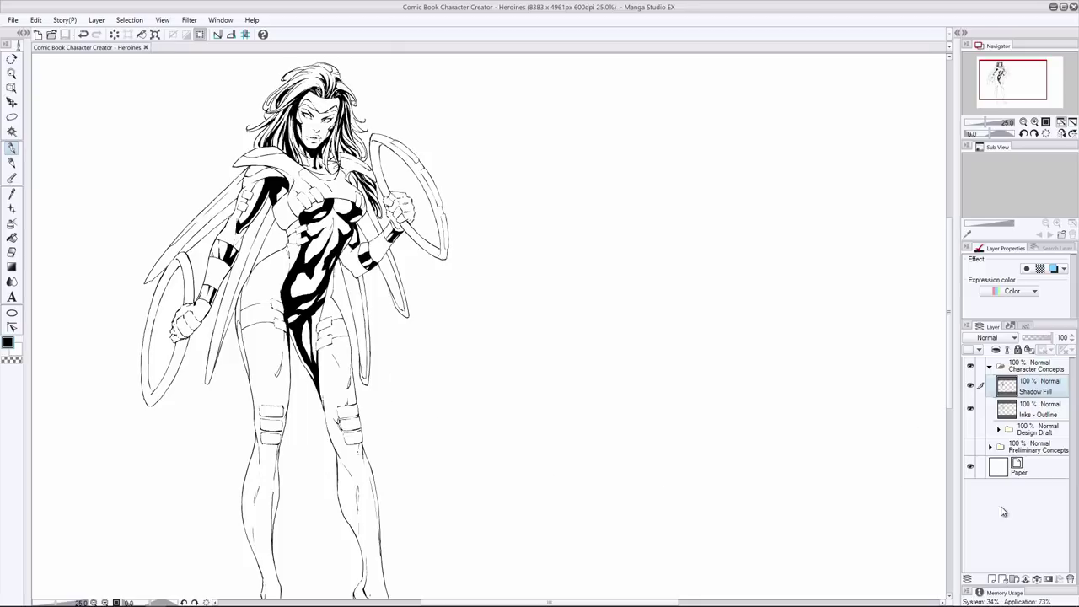
# On the Inks - Outline layer, thicken the contours of the lowered forearm, the opposite shoulder and the waist
pyautogui.click(1038, 409)
pyautogui.hotkey('ctrl', 'z')
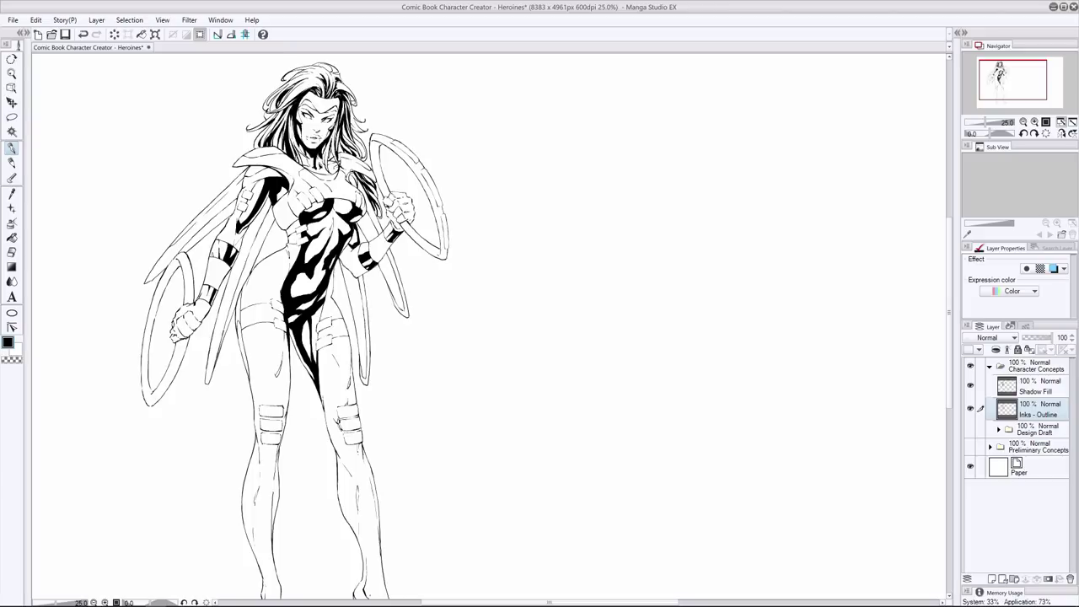
pyautogui.press('e')
pyautogui.press('p')
pyautogui.moveTo(244, 241); pyautogui.dragTo(195, 302)
pyautogui.hotkey('ctrl', 'z')
pyautogui.hotkey('ctrl', 'z')
pyautogui.hotkey('ctrl', 'y')
pyautogui.moveTo(356, 156)
pyautogui.mouseDown()
pyautogui.moveTo(367, 162)
pyautogui.moveTo(357, 205)
pyautogui.moveTo(367, 210)
pyautogui.mouseUp()
pyautogui.moveTo(353, 232); pyautogui.dragTo(331, 296)
pyautogui.hotkey('ctrl', 'z')
# Thicken the outline along the hip and outer thigh on the lowered arm's side
pyautogui.moveTo(253, 271)
pyautogui.mouseDown()
pyautogui.moveTo(240, 336)
pyautogui.moveTo(249, 381)
pyautogui.moveTo(247, 370)
pyautogui.mouseUp()
pyautogui.hotkey('ctrl', 'z')
pyautogui.click(1037, 387)
pyautogui.click(1039, 412)
pyautogui.moveTo(252, 271); pyautogui.dragTo(243, 288)
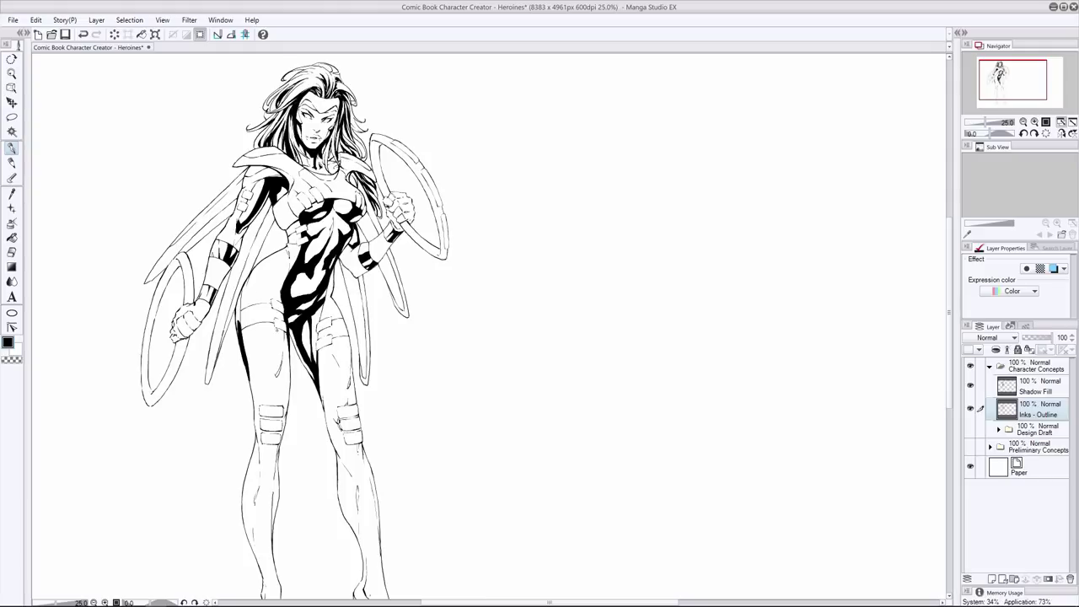
pyautogui.hotkey('ctrl', 'z')
# Add line weight around the knee straps and along the inner thigh beside the loincloth
pyautogui.moveTo(256, 415); pyautogui.dragTo(253, 429)
pyautogui.hotkey('ctrl', 'z')
pyautogui.hotkey('ctrl', 'y')
pyautogui.moveTo(290, 386); pyautogui.dragTo(283, 435)
pyautogui.press('e')
pyautogui.press('p')
pyautogui.moveTo(287, 332); pyautogui.dragTo(308, 371)
pyautogui.press('e')
pyautogui.press('p')
# Thicken the outlines of the raised forearm and fist, comparing the inks with the Design Draft
pyautogui.moveTo(391, 220)
pyautogui.mouseDown()
pyautogui.moveTo(369, 242)
pyautogui.moveTo(377, 236)
pyautogui.moveTo(381, 260)
pyautogui.moveTo(354, 275)
pyautogui.mouseUp()
pyautogui.hotkey('ctrl', 'z')
pyautogui.click(971, 428)
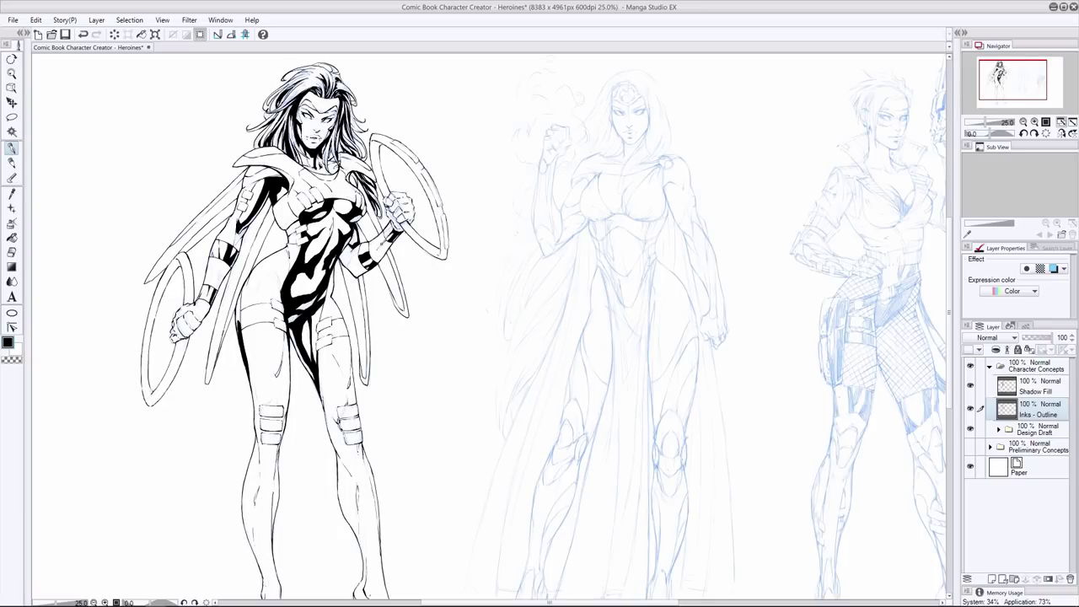
pyautogui.click(970, 429)
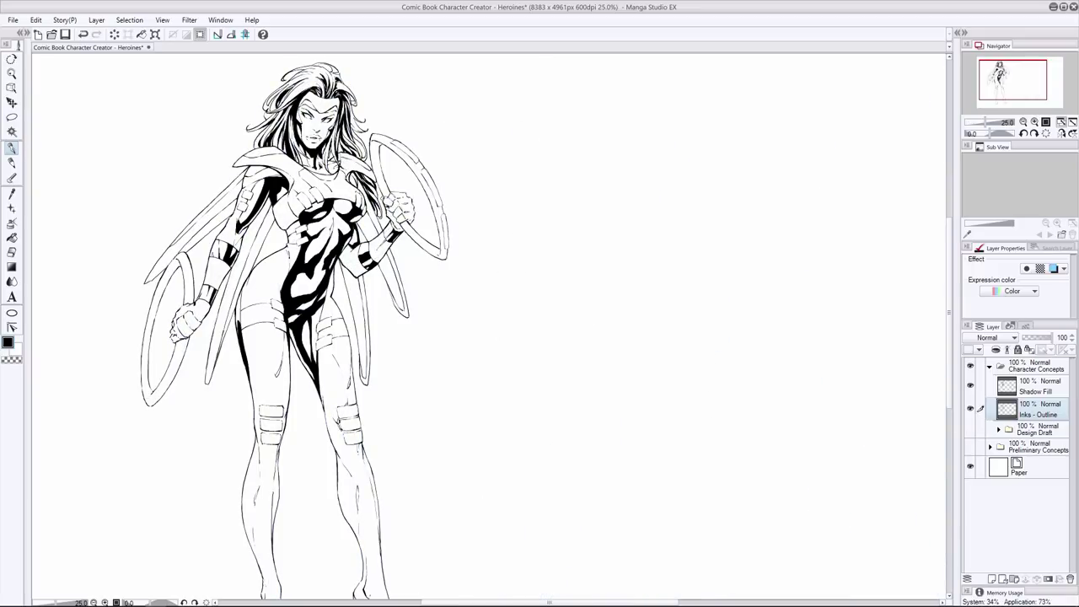
pyautogui.moveTo(416, 210)
pyautogui.mouseDown()
pyautogui.moveTo(414, 222)
pyautogui.moveTo(392, 221)
pyautogui.mouseUp()
pyautogui.press('e')
pyautogui.press('p')
# Try heavier strokes along the inner and outer rims of the raised ring weapon
pyautogui.moveTo(379, 157); pyautogui.dragTo(384, 169)
pyautogui.hotkey('ctrl', 'z')
pyautogui.moveTo(375, 176); pyautogui.dragTo(432, 255)
pyautogui.moveTo(434, 192); pyautogui.dragTo(441, 204)
pyautogui.hotkey('ctrl', 'z')
pyautogui.moveTo(381, 144)
pyautogui.mouseDown()
pyautogui.moveTo(429, 201)
pyautogui.moveTo(441, 256)
pyautogui.mouseUp()
pyautogui.hotkey('ctrl', 'z')
pyautogui.press('e')
pyautogui.hotkey('ctrl', 'z')
pyautogui.press('p')
pyautogui.hotkey('ctrl', 'z')
# Thicken the outer rim of the raised ring weapon and clean up its edge with the eraser
pyautogui.moveTo(396, 140); pyautogui.dragTo(416, 159)
pyautogui.moveTo(409, 225); pyautogui.dragTo(421, 235)
pyautogui.moveTo(395, 140)
pyautogui.mouseDown()
pyautogui.moveTo(442, 206)
pyautogui.moveTo(448, 251)
pyautogui.mouseUp()
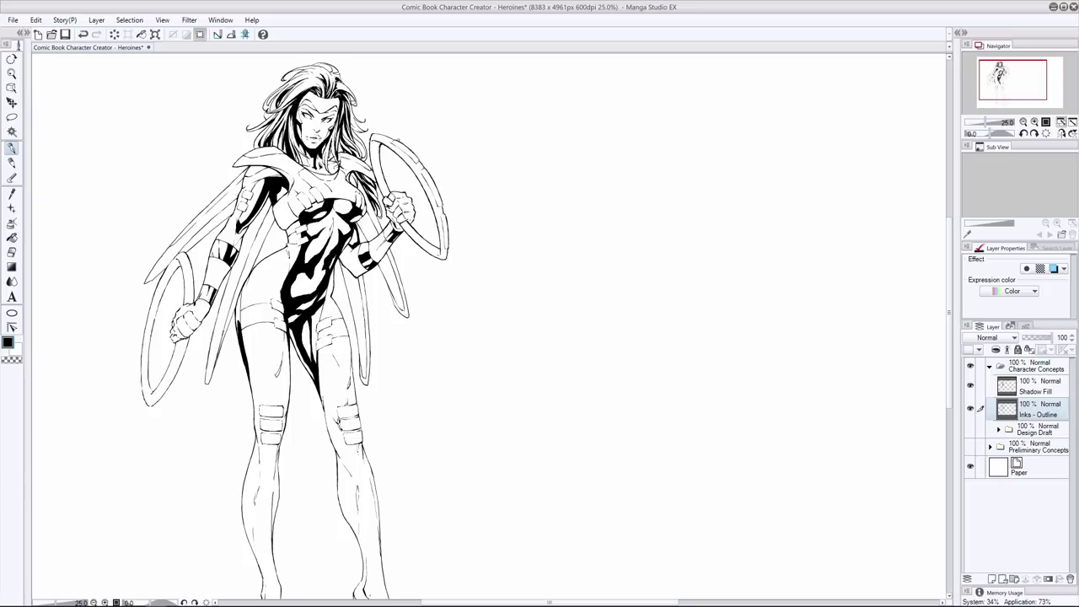
pyautogui.press('e')
pyautogui.moveTo(430, 174); pyautogui.dragTo(434, 185)
pyautogui.press('p')
pyautogui.press('e')
pyautogui.press('p')
pyautogui.hotkey('ctrl', 'z')
# Thicken the inner and outer rim lines of the lowered ring weapon above and below the fist
pyautogui.moveTo(180, 258); pyautogui.dragTo(183, 306)
pyautogui.moveTo(175, 345)
pyautogui.mouseDown()
pyautogui.moveTo(157, 390)
pyautogui.moveTo(177, 369)
pyautogui.moveTo(149, 408)
pyautogui.mouseUp()
pyautogui.moveTo(179, 367); pyautogui.dragTo(168, 385)
pyautogui.press('e')
pyautogui.press('p')
pyautogui.moveTo(180, 265); pyautogui.dragTo(147, 356)
pyautogui.moveTo(178, 253)
pyautogui.mouseDown()
pyautogui.moveTo(145, 338)
pyautogui.moveTo(144, 392)
pyautogui.moveTo(149, 305)
pyautogui.moveTo(141, 351)
pyautogui.mouseUp()
pyautogui.hotkey('ctrl', 'z')
pyautogui.press('e')
pyautogui.press('p')
# Even out the lowered ring weapon's contour beside the wrist and along its lower outer curve
pyautogui.press('e')
pyautogui.press('p')
pyautogui.press('e')
pyautogui.press('p')
pyautogui.moveTo(193, 268); pyautogui.dragTo(194, 302)
pyautogui.press('e')
pyautogui.press('p')
pyautogui.press('e')
pyautogui.press('p')
pyautogui.press('e')
pyautogui.press('p')
pyautogui.moveTo(147, 353); pyautogui.dragTo(150, 390)
pyautogui.press('e')
pyautogui.press('p')
pyautogui.press('e')
pyautogui.press('p')
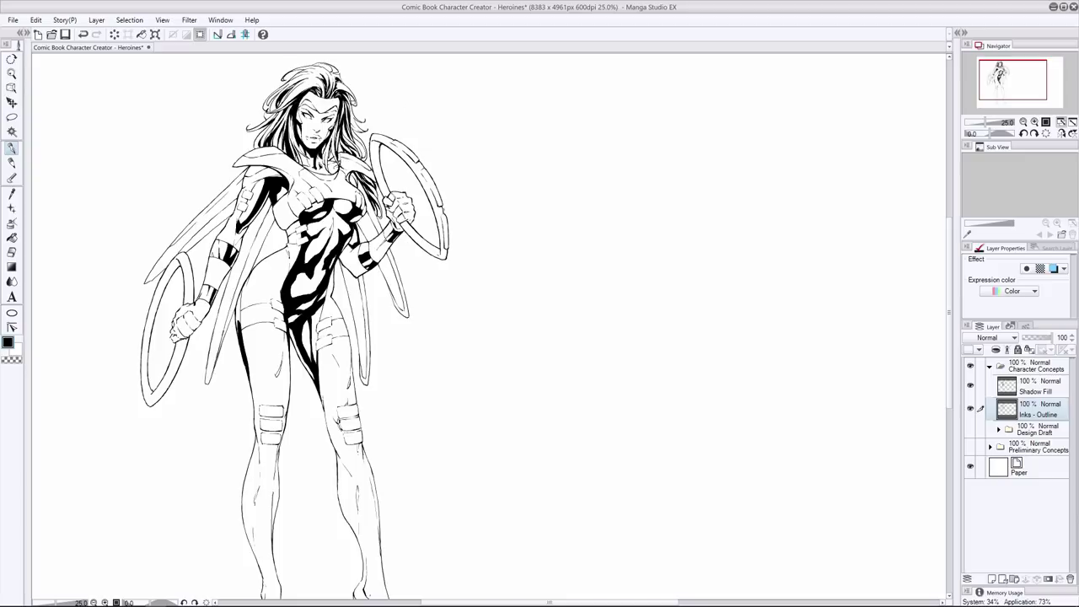
# Add line weight to the ribbons flowing behind the lowered arm's shoulder and clean up their edges
pyautogui.press('e')
pyautogui.press('p')
pyautogui.press('e')
pyautogui.press('p')
pyautogui.moveTo(232, 215); pyautogui.dragTo(184, 246)
pyautogui.press('e')
pyautogui.press('p')
pyautogui.press('e')
pyautogui.press('p')
pyautogui.press('e')
pyautogui.press('p')
pyautogui.press('e')
pyautogui.press('p')
pyautogui.moveTo(246, 167); pyautogui.dragTo(231, 185)
pyautogui.press('e')
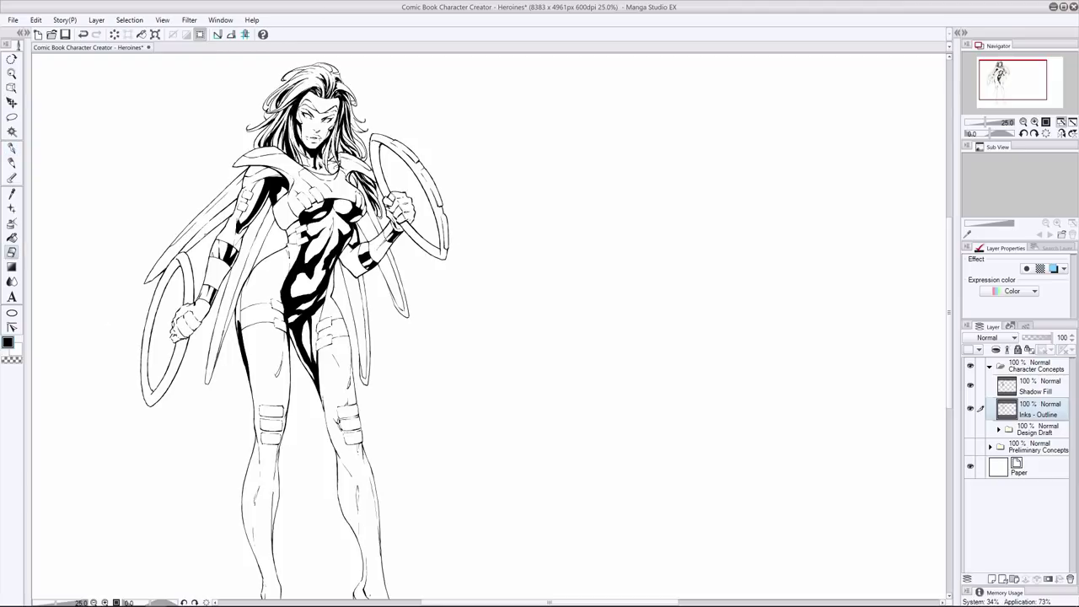
# Thicken the outline of the long ribbon hanging between the lowered arm and the hip, tidying its edges
pyautogui.press('p')
pyautogui.moveTo(234, 265); pyautogui.dragTo(206, 384)
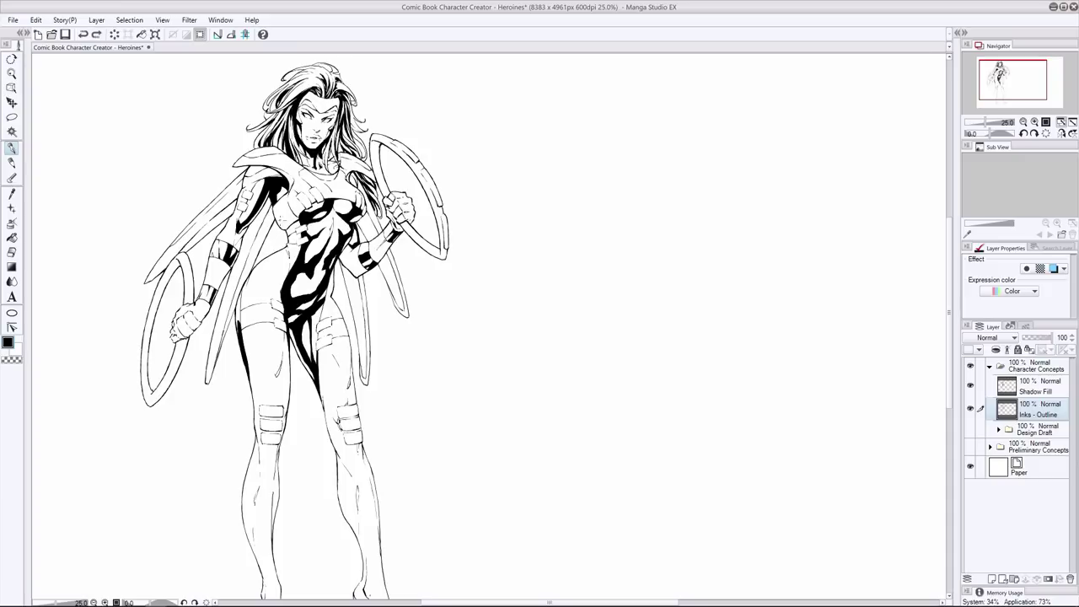
pyautogui.press('e')
pyautogui.press('p')
pyautogui.press('e')
pyautogui.press('i')
pyautogui.press('e')
pyautogui.press('i')
pyautogui.press('e')
pyautogui.press('i')
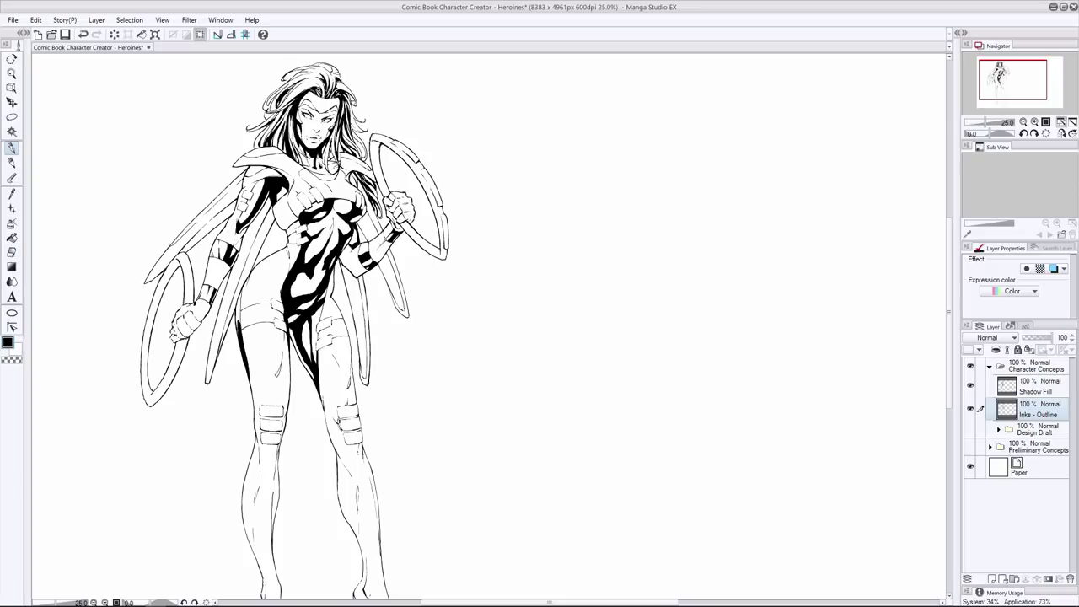
# Add line weight to the two ribbons hanging below the raised arm and clean up their edges
pyautogui.moveTo(361, 287); pyautogui.dragTo(368, 364)
pyautogui.hotkey('ctrl', 'z')
pyautogui.moveTo(378, 262)
pyautogui.mouseDown()
pyautogui.moveTo(389, 289)
pyautogui.moveTo(395, 260)
pyautogui.moveTo(397, 309)
pyautogui.mouseUp()
pyautogui.hotkey('ctrl', 'z')
pyautogui.hotkey('ctrl', 'z')
pyautogui.hotkey('ctrl', 'y')
pyautogui.press('e')
pyautogui.press('p')
pyautogui.press('e')
pyautogui.press('p')
pyautogui.press('e')
pyautogui.press('p')
pyautogui.press('e')
pyautogui.press('p')
# Add line weight to the outer contour of the leg on the lowered-arm side and clean up its edges
pyautogui.moveTo(950, 359); pyautogui.dragTo(949, 388)
pyautogui.press('e')
pyautogui.press('p')
pyautogui.hotkey('ctrl', 'z')
pyautogui.moveTo(241, 219)
pyautogui.mouseDown()
pyautogui.moveTo(255, 330)
pyautogui.moveTo(244, 392)
pyautogui.mouseUp()
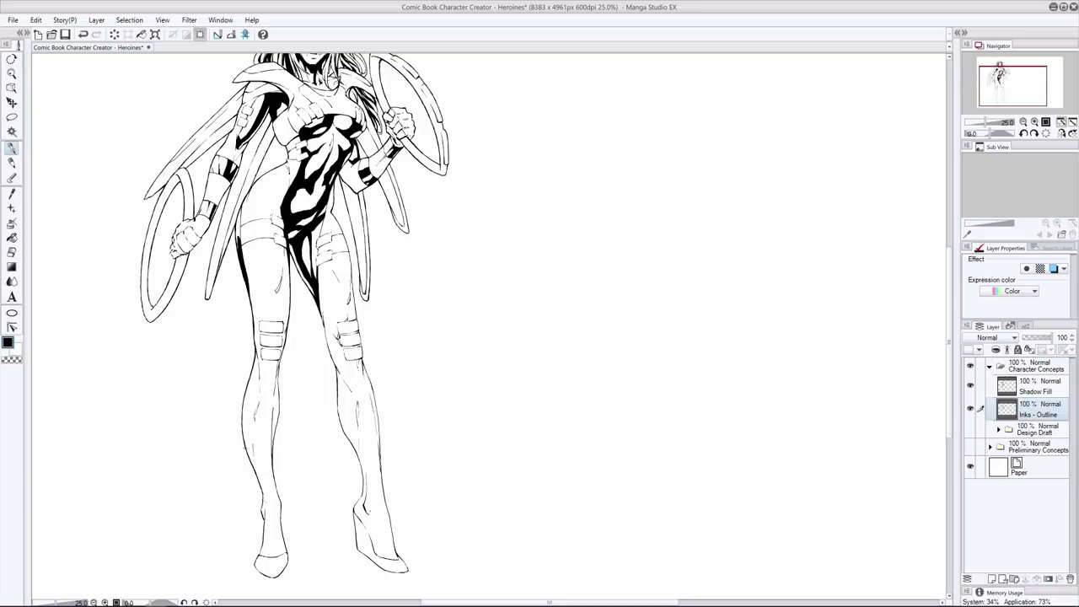
pyautogui.press('e')
pyautogui.press('p')
pyautogui.press('e')
pyautogui.press('p')
# Refine the outer thigh line just above the knee straps on the lowered-arm side, using the Design Draft as reference
pyautogui.click(970, 429)
pyautogui.moveTo(252, 294); pyautogui.dragTo(258, 317)
pyautogui.press('e')
pyautogui.press('p')
pyautogui.press('p')
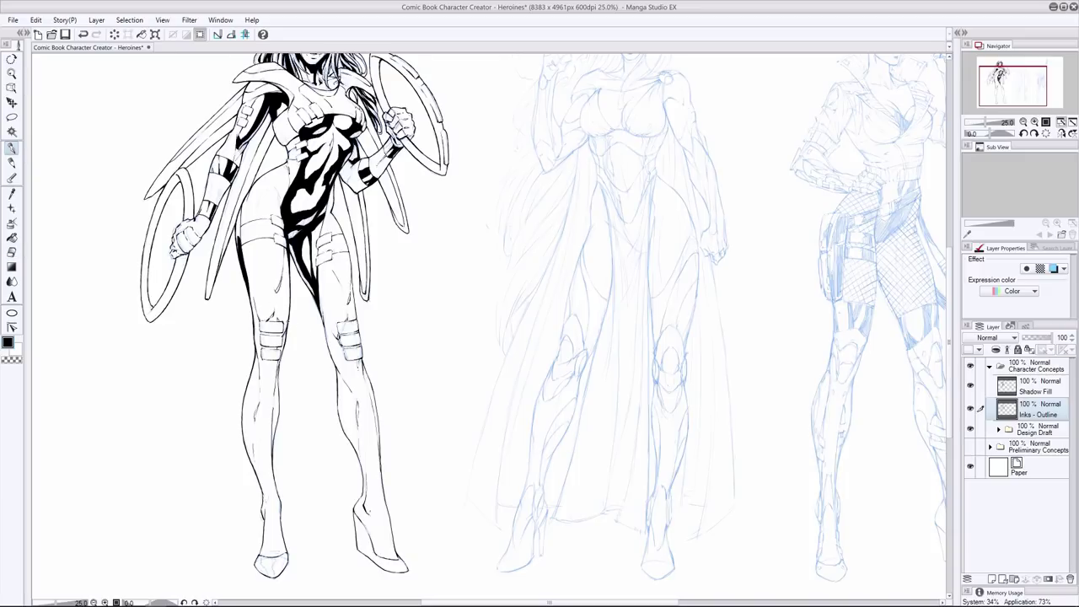
pyautogui.moveTo(251, 295); pyautogui.dragTo(254, 322)
pyautogui.click(971, 430)
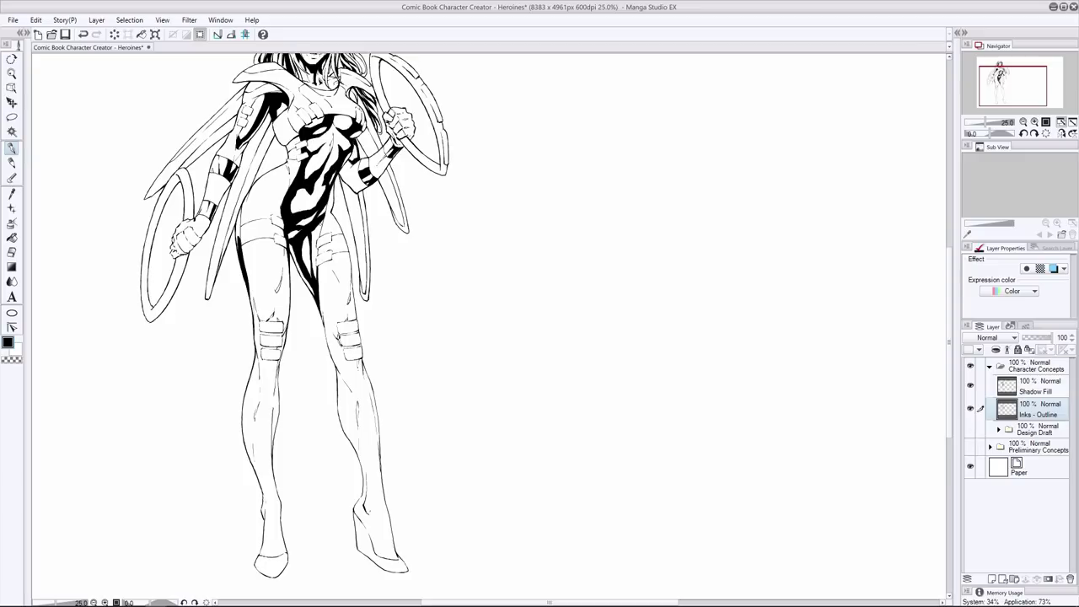
# Thicken the outlines of the knee straps on the leg below the lowered arm and tidy their edges
pyautogui.press('e')
pyautogui.press('p')
pyautogui.press('e')
pyautogui.press('p')
pyautogui.press('e')
pyautogui.press('p')
pyautogui.press('e')
pyautogui.press('p')
pyautogui.moveTo(262, 334); pyautogui.dragTo(276, 334)
# Check the Design Draft and strengthen the inner thigh line above the knee on the raised-arm side
pyautogui.click(971, 430)
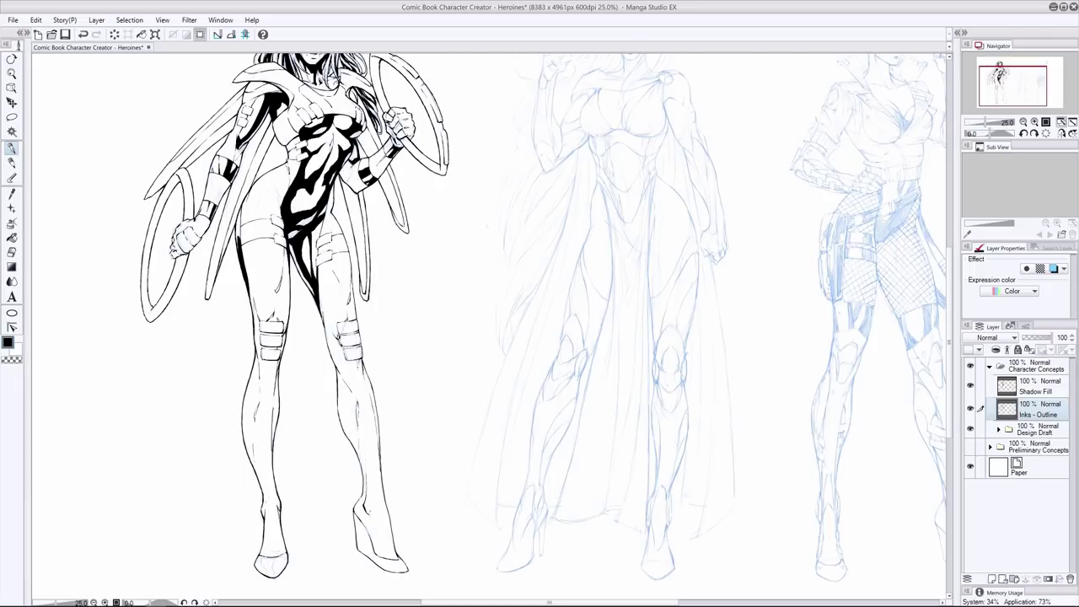
pyautogui.moveTo(320, 295); pyautogui.dragTo(325, 322)
pyautogui.click(970, 430)
pyautogui.press('e')
pyautogui.press('p')
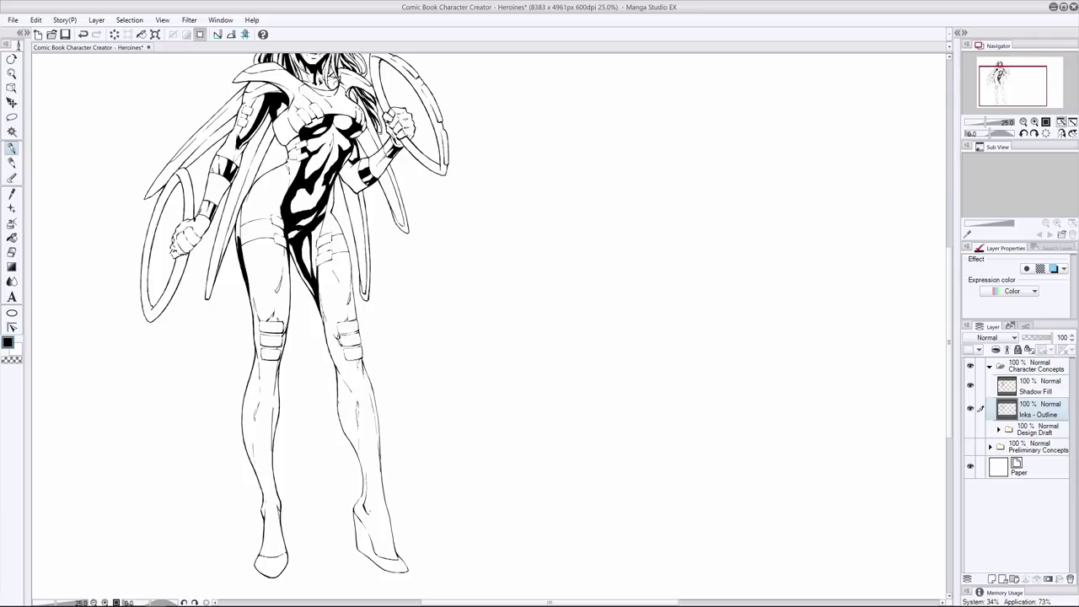
# Add line weight to the inner calf, ankle and high heel of the leg on the raised-arm side
pyautogui.moveTo(337, 407); pyautogui.dragTo(363, 480)
pyautogui.press('e')
pyautogui.press('p')
pyautogui.moveTo(363, 497); pyautogui.dragTo(355, 508)
pyautogui.moveTo(367, 552); pyautogui.dragTo(377, 565)
pyautogui.moveTo(354, 513)
pyautogui.mouseDown()
pyautogui.moveTo(371, 558)
pyautogui.moveTo(406, 572)
pyautogui.moveTo(377, 562)
pyautogui.mouseUp()
pyautogui.press('e')
pyautogui.press('p')
pyautogui.press('e')
pyautogui.press('p')
pyautogui.hotkey('ctrl', 'z')
pyautogui.press('p')
pyautogui.hotkey('ctrl', 'z')
# Touch up the thigh straps and thigh lines of the leg on the raised-arm side
pyautogui.moveTo(347, 243)
pyautogui.mouseDown()
pyautogui.moveTo(351, 266)
pyautogui.moveTo(343, 235)
pyautogui.mouseUp()
pyautogui.press('e')
pyautogui.press('p')
pyautogui.moveTo(352, 270); pyautogui.dragTo(354, 307)
pyautogui.hotkey('ctrl', 'z')
pyautogui.press('e')
pyautogui.press('p')
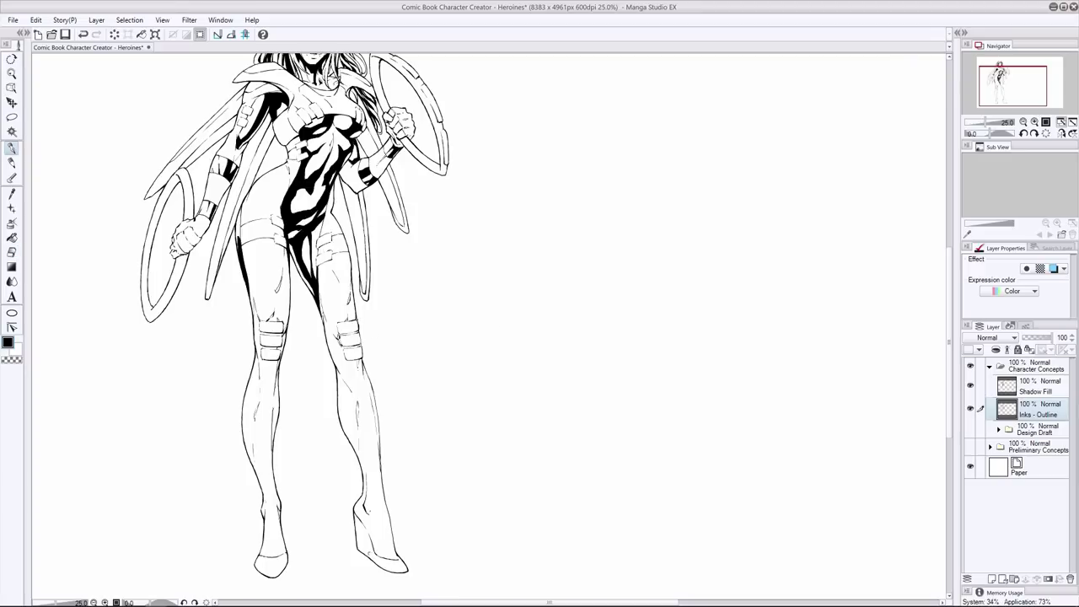
# Clean up the remaining outline details by alternately erasing and redrawing short strokes
pyautogui.press('e')
pyautogui.press('i')
pyautogui.press('e')
pyautogui.press('i')
pyautogui.press('e')
pyautogui.press('i')
pyautogui.press('e')
pyautogui.press('i')
pyautogui.press('e')
pyautogui.press('i')
pyautogui.press('e')
pyautogui.press('i')
# Create a layer named Rendering above Shadow Fill and begin feathering the torso shadows, consulting and then hiding the Design Draft
pyautogui.scroll(2, 615, 113)
pyautogui.click(970, 430)
pyautogui.click(971, 430)
pyautogui.hotkey('ctrl', 'shift', 'n')
pyautogui.click(970, 452)
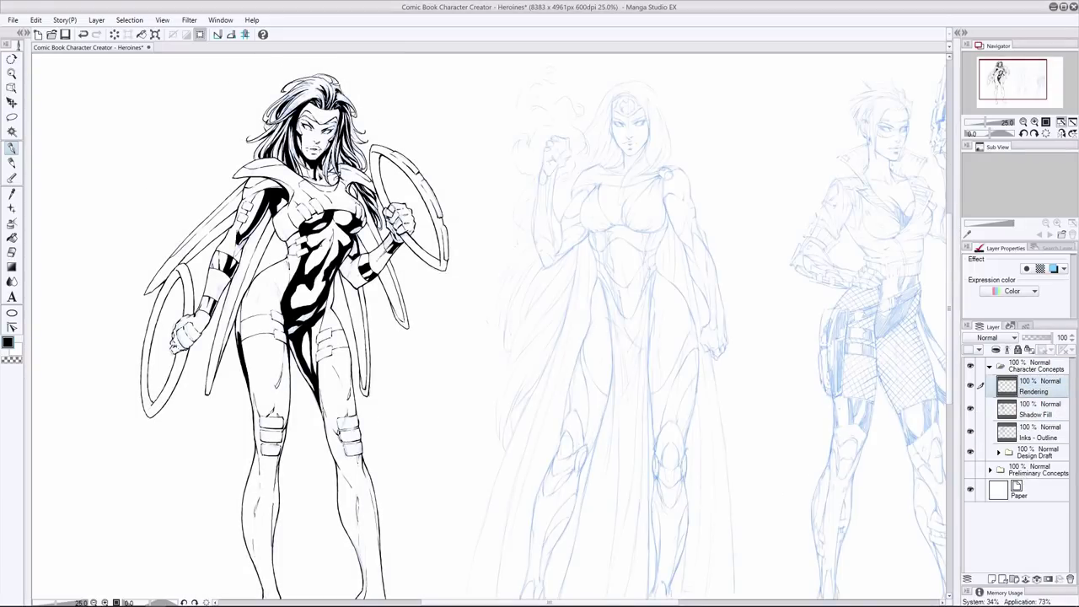
pyautogui.click(971, 451)
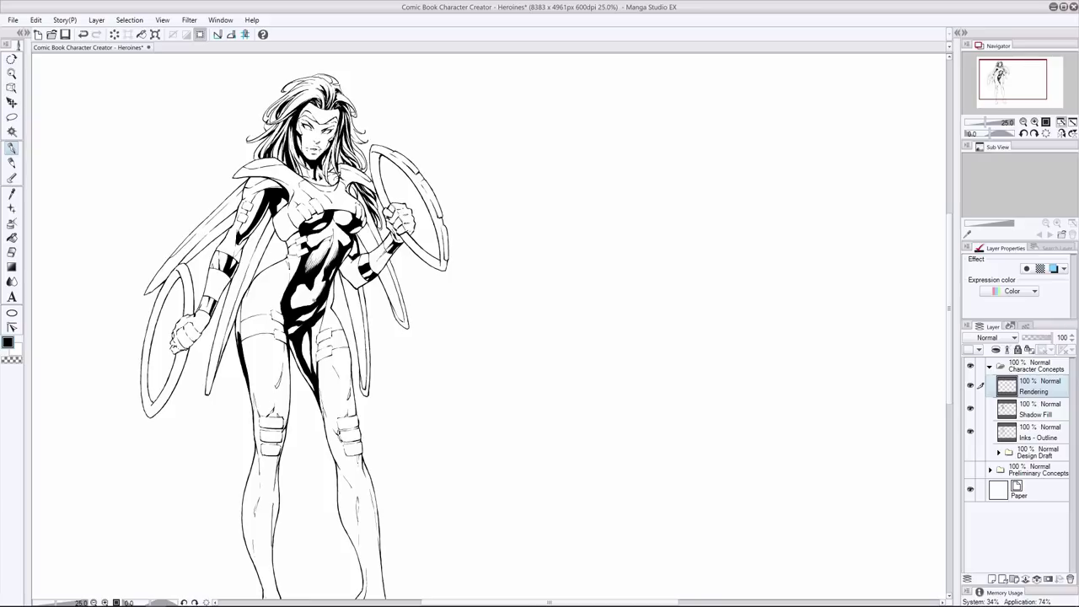
# Compare the torso with and without the latest feathering strokes by repeatedly undoing and redoing them
pyautogui.hotkey('ctrl', 'z')
pyautogui.hotkey('ctrl', 'y')
pyautogui.hotkey('ctrl', 'z')
pyautogui.hotkey('ctrl', 'y')
pyautogui.hotkey('ctrl', 'z')
pyautogui.hotkey('ctrl', 'y')
pyautogui.hotkey('ctrl', 'z')
pyautogui.hotkey('ctrl', 'y')
pyautogui.hotkey('ctrl', 'z')
pyautogui.hotkey('ctrl', 'y')
pyautogui.hotkey('ctrl', 'z')
pyautogui.hotkey('ctrl', 'y')
pyautogui.hotkey('ctrl', 'z')
pyautogui.hotkey('ctrl', 'y')
pyautogui.hotkey('ctrl', 'z')
pyautogui.hotkey('ctrl', 'z')
pyautogui.press('e')
pyautogui.hotkey('ctrl', 'y')
# Feather the shadow edge at the waist on the lowered-arm side with short, fine tapered strokes
pyautogui.press('i')
pyautogui.moveTo(292, 308); pyautogui.dragTo(295, 298)
pyautogui.moveTo(292, 304); pyautogui.dragTo(295, 298)
pyautogui.hotkey('ctrl', 'z')
pyautogui.moveTo(294, 306); pyautogui.dragTo(297, 298)
pyautogui.hotkey('ctrl', 'z')
pyautogui.hotkey('ctrl', 'y')
pyautogui.hotkey('ctrl', 'z')
pyautogui.hotkey('ctrl', 'y')
pyautogui.hotkey('ctrl', 'z')
pyautogui.hotkey('ctrl', 'y')
pyautogui.hotkey('ctrl', 'z')
pyautogui.hotkey('ctrl', 'y')
pyautogui.moveTo(318, 289); pyautogui.dragTo(314, 296)
pyautogui.hotkey('ctrl', 'z')
# Add fine hatching strokes to the edge of the highlight on the lower abdomen
pyautogui.scroll(-1, 354, 354)
pyautogui.moveTo(339, 407); pyautogui.dragTo(340, 411)
pyautogui.moveTo(306, 277); pyautogui.dragTo(301, 285)
pyautogui.moveTo(310, 275); pyautogui.dragTo(305, 284)
pyautogui.hotkey('ctrl', 'z')
pyautogui.moveTo(390, 213); pyautogui.dragTo(386, 220)
pyautogui.hotkey('ctrl', 'z')
pyautogui.hotkey('ctrl', 'z')
pyautogui.hotkey('ctrl', 'y')
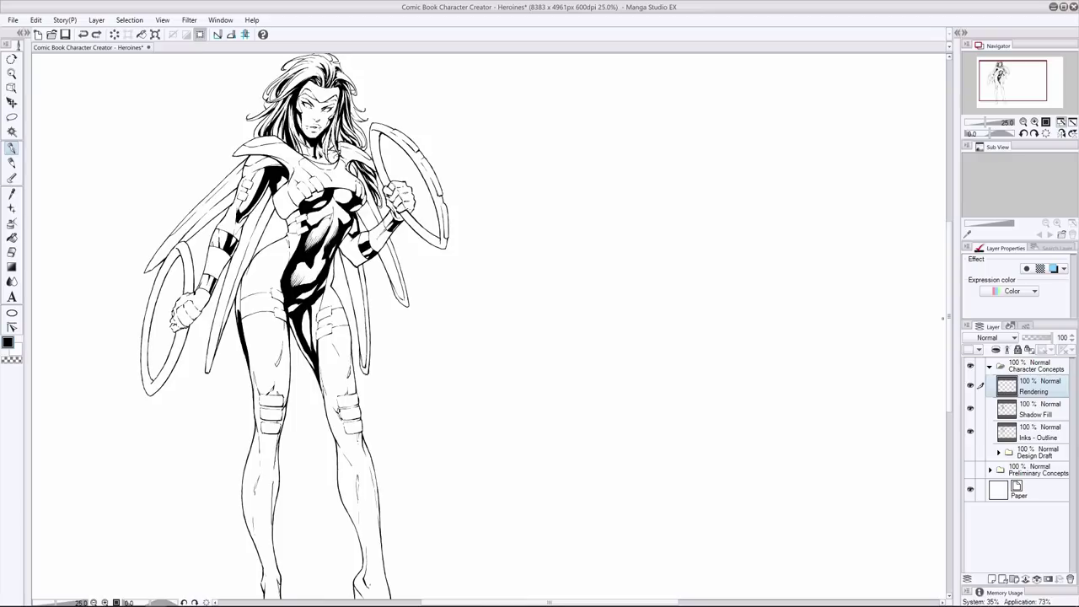
# Extend the feathering around the abdomen highlight and down to its lower shadow edge
pyautogui.scroll(-1, 369, 247)
pyautogui.hotkey('ctrl', 'z')
pyautogui.hotkey('ctrl', 'y')
pyautogui.moveTo(305, 262)
pyautogui.mouseDown()
pyautogui.moveTo(324, 243)
pyautogui.moveTo(316, 251)
pyautogui.mouseUp()
pyautogui.press('e')
pyautogui.press('p')
pyautogui.moveTo(345, 213)
pyautogui.mouseDown()
pyautogui.moveTo(352, 204)
pyautogui.moveTo(326, 195)
pyautogui.mouseUp()
pyautogui.hotkey('ctrl', 'z')
pyautogui.moveTo(299, 277)
pyautogui.mouseDown()
pyautogui.moveTo(309, 269)
pyautogui.moveTo(299, 279)
pyautogui.mouseUp()
pyautogui.moveTo(311, 269); pyautogui.dragTo(300, 278)
pyautogui.press('e')
pyautogui.press('p')
pyautogui.moveTo(314, 268)
pyautogui.mouseDown()
pyautogui.moveTo(287, 289)
pyautogui.moveTo(302, 323)
pyautogui.mouseUp()
pyautogui.hotkey('ctrl', 'z')
pyautogui.hotkey('ctrl', 'z')
pyautogui.moveTo(310, 307)
pyautogui.mouseDown()
pyautogui.moveTo(302, 325)
pyautogui.moveTo(312, 328)
pyautogui.mouseUp()
pyautogui.hotkey('ctrl', 'z')
pyautogui.hotkey('ctrl', 'z')
pyautogui.hotkey('ctrl', 'z')
# Hatch the costume's narrow lower panel from the hips down toward its pointed end, tidying the strokes
pyautogui.moveTo(315, 284); pyautogui.dragTo(312, 299)
pyautogui.moveTo(313, 284); pyautogui.dragTo(311, 329)
pyautogui.moveTo(316, 310)
pyautogui.mouseDown()
pyautogui.moveTo(314, 332)
pyautogui.moveTo(310, 313)
pyautogui.mouseUp()
pyautogui.press('e')
pyautogui.press('p')
pyautogui.hotkey('ctrl', 'z')
pyautogui.hotkey('ctrl', 'z')
pyautogui.press('e')
pyautogui.press('p')
pyautogui.hotkey('ctrl', 'z')
pyautogui.moveTo(290, 296); pyautogui.dragTo(310, 338)
pyautogui.moveTo(306, 333); pyautogui.dragTo(313, 343)
# Add a short rendering stroke to the side of the torso below the chest and clean it up
pyautogui.moveTo(323, 274)
pyautogui.mouseDown()
pyautogui.moveTo(317, 292)
pyautogui.moveTo(319, 269)
pyautogui.mouseUp()
pyautogui.hotkey('ctrl', 'z')
pyautogui.moveTo(303, 223); pyautogui.dragTo(296, 229)
pyautogui.press('e')
pyautogui.press('p')
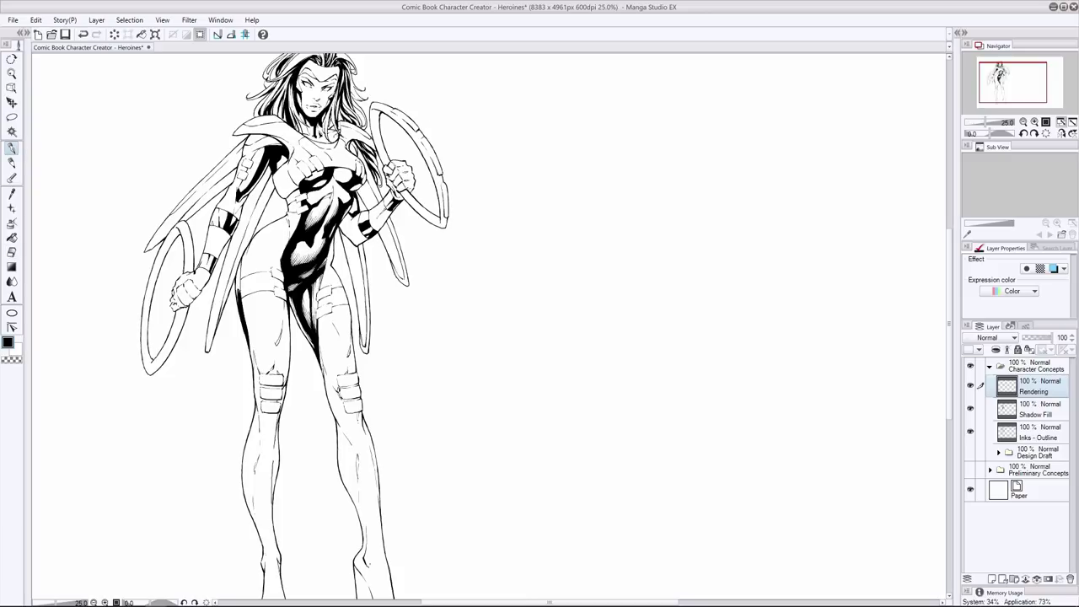
# Add a few feathering strokes to the highlight on the costume's upper abdomen
pyautogui.scroll(3, 489, 326)
pyautogui.scroll(-1, 489, 326)
pyautogui.moveTo(325, 243); pyautogui.dragTo(308, 252)
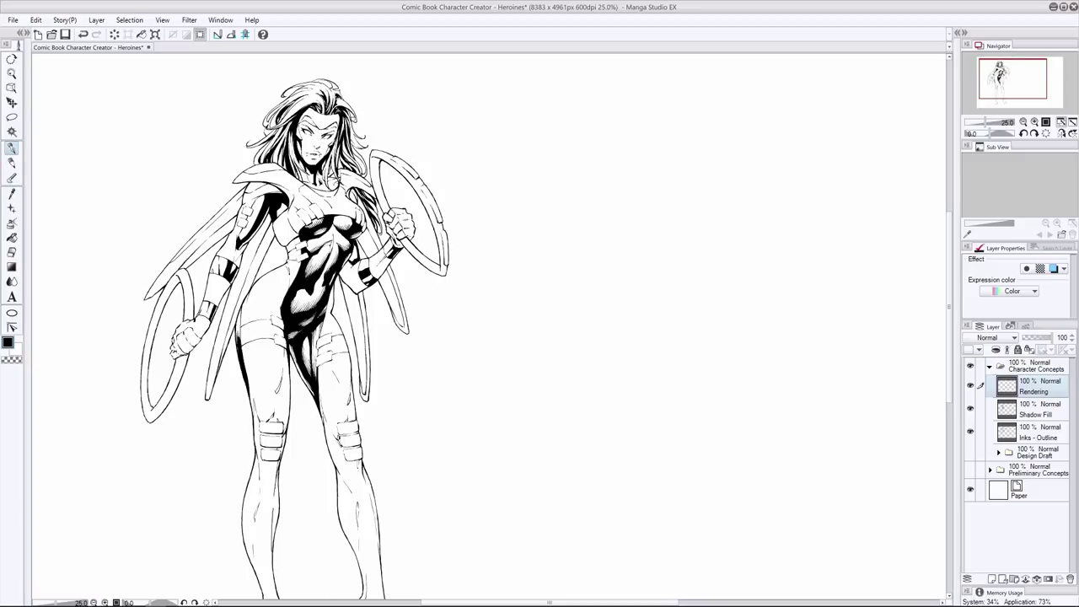
# Rename the Rendering layer "Hatches", add a layer named "Cross Hatches" above it, and make Hatches the working layer
pyautogui.doubleClick(1034, 391)
pyautogui.write('Hatches')
pyautogui.press('Return')
pyautogui.click(992, 579)
pyautogui.doubleClick(1034, 391)
pyautogui.write('Cross Hatches')
pyautogui.press('Return')
pyautogui.click(1034, 410)
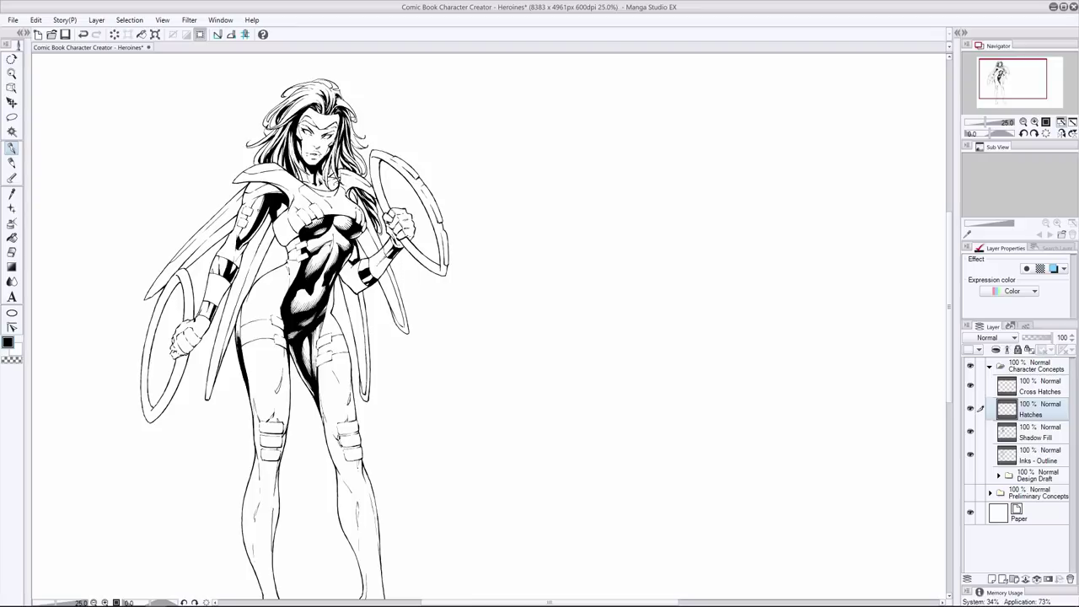
# Try hatching strokes on the forearm band and wristband of the lowered arm, undoing the last ones
pyautogui.hotkey('ctrl', 'z')
pyautogui.moveTo(227, 259); pyautogui.dragTo(224, 272)
pyautogui.moveTo(225, 259); pyautogui.dragTo(208, 318)
pyautogui.hotkey('ctrl', 'z')
pyautogui.hotkey('ctrl', 'z')
# Hatch the shoulder and upper arm of the lowered arm beneath the collar and tidy the strokes
pyautogui.moveTo(255, 198); pyautogui.dragTo(285, 184)
pyautogui.press('e')
pyautogui.press('p')
pyautogui.hotkey('ctrl', 'z')
pyautogui.hotkey('ctrl', 'z')
pyautogui.hotkey('ctrl', 'z')
pyautogui.hotkey('ctrl', 'y')
pyautogui.hotkey('ctrl', 'z')
pyautogui.hotkey('ctrl', 'y')
# Hatch the cape panel between the lowered arm and the waist, redoing the first strokes
pyautogui.moveTo(272, 223); pyautogui.dragTo(236, 310)
pyautogui.hotkey('ctrl', 'z')
pyautogui.moveTo(271, 223); pyautogui.dragTo(269, 228)
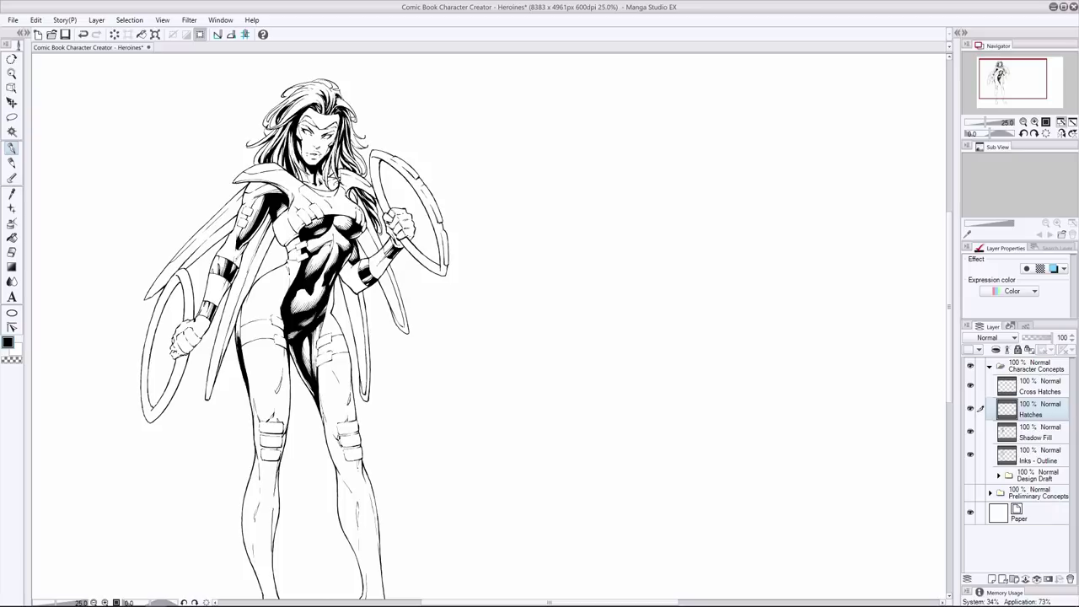
# Add short hatching strokes along the upper edge of the costume across the chest, undoing the weak ones
pyautogui.moveTo(323, 214); pyautogui.dragTo(348, 211)
pyautogui.press('e')
pyautogui.press('p')
pyautogui.hotkey('ctrl', 'z')
pyautogui.moveTo(294, 216); pyautogui.dragTo(300, 224)
pyautogui.hotkey('ctrl', 'z')
pyautogui.hotkey('ctrl', 'z')
pyautogui.hotkey('ctrl', 'z')
# Add hatching to the cape beside the torso and behind the lowered arm
pyautogui.moveTo(270, 238)
pyautogui.mouseDown()
pyautogui.moveTo(238, 300)
pyautogui.moveTo(267, 240)
pyautogui.mouseUp()
pyautogui.moveTo(276, 231)
pyautogui.mouseDown()
pyautogui.moveTo(270, 242)
pyautogui.moveTo(205, 242)
pyautogui.moveTo(223, 230)
pyautogui.moveTo(205, 243)
pyautogui.moveTo(219, 230)
pyautogui.moveTo(204, 243)
pyautogui.moveTo(212, 236)
pyautogui.moveTo(221, 246)
pyautogui.mouseUp()
pyautogui.hotkey('ctrl', 'z')
pyautogui.hotkey('ctrl', 'z')
pyautogui.hotkey('ctrl', 'z')
pyautogui.hotkey('ctrl', 'y')
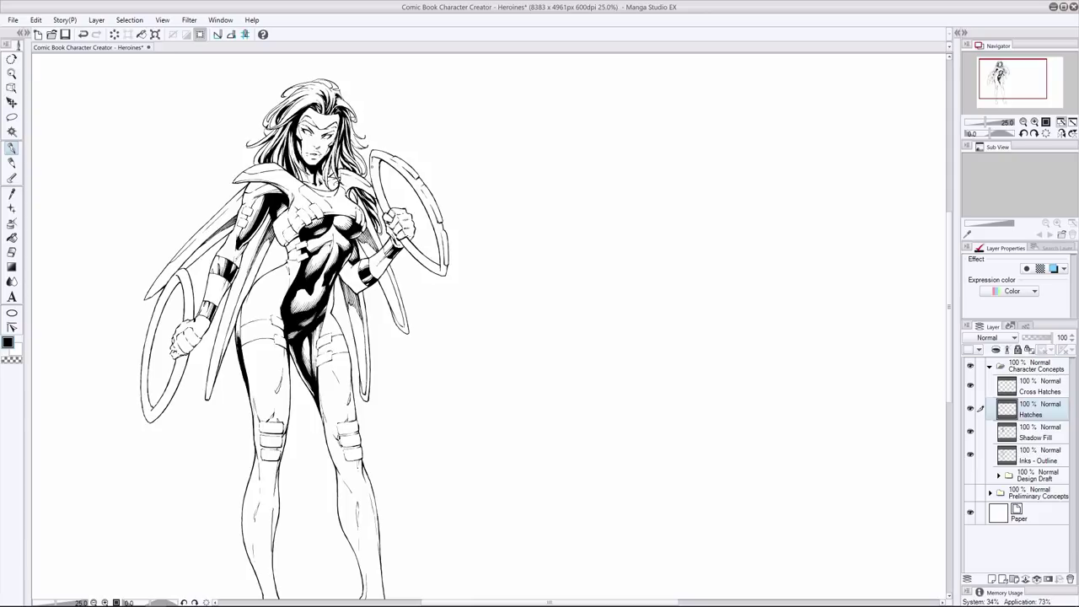
# Hatch the upper inner rims of the raised ring and the lowered ring, redrawing the unsatisfactory strokes
pyautogui.hotkey('ctrl', 'z')
pyautogui.moveTo(373, 160); pyautogui.dragTo(376, 184)
pyautogui.hotkey('ctrl', 'z')
pyautogui.moveTo(375, 158); pyautogui.dragTo(380, 181)
pyautogui.hotkey('ctrl', 'z')
pyautogui.moveTo(173, 281); pyautogui.dragTo(160, 306)
pyautogui.hotkey('ctrl', 'z')
pyautogui.hotkey('ctrl', 'y')
# Add shading strokes to the inner thigh beside the costume's lower panel and to the side of the chest
pyautogui.moveTo(329, 341); pyautogui.dragTo(319, 366)
pyautogui.moveTo(329, 360); pyautogui.dragTo(318, 365)
pyautogui.hotkey('ctrl', 'z')
pyautogui.hotkey('ctrl', 'z')
pyautogui.hotkey('ctrl', 'y')
pyautogui.moveTo(297, 213); pyautogui.dragTo(306, 225)
pyautogui.press('e')
pyautogui.press('p')
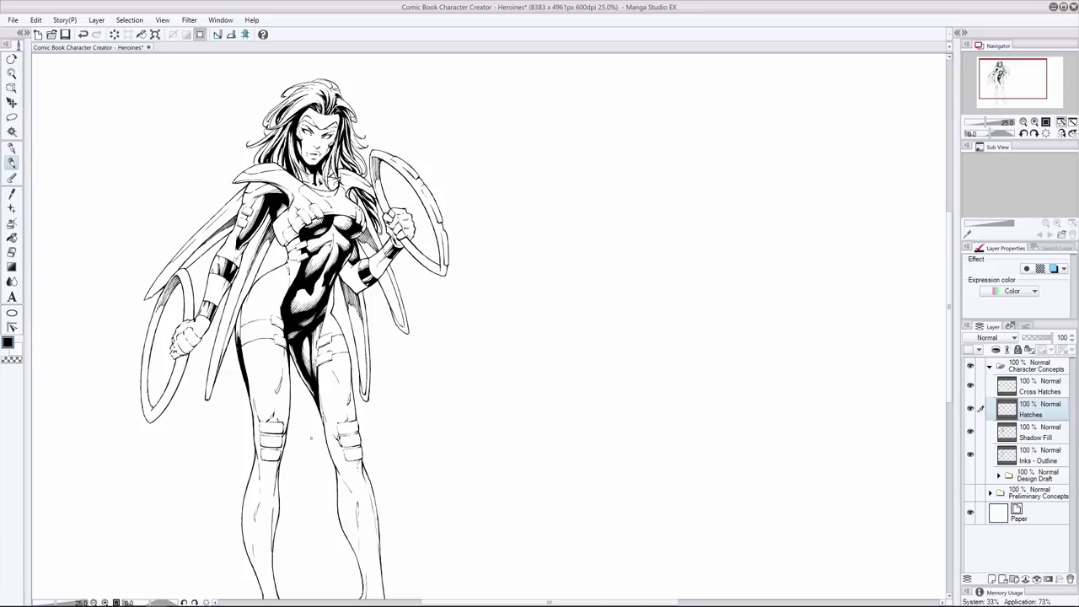
# Hatch the knee pad of the leg below the lowered arm and shade more of both rings' rims
pyautogui.press('i')
pyautogui.moveTo(262, 445); pyautogui.dragTo(280, 447)
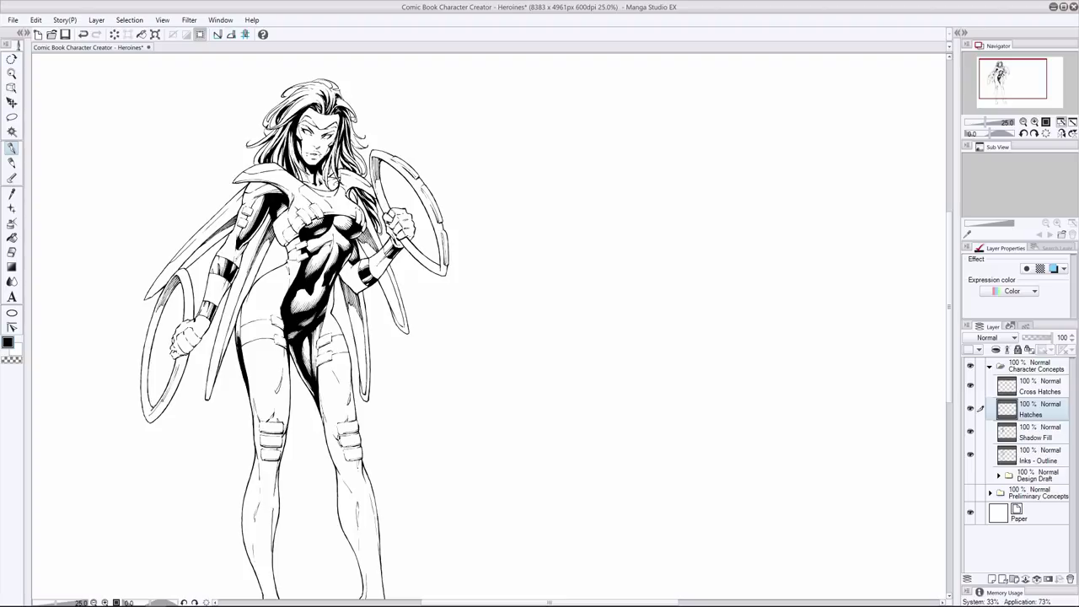
pyautogui.moveTo(183, 291); pyautogui.dragTo(187, 319)
pyautogui.moveTo(390, 163); pyautogui.dragTo(405, 175)
pyautogui.hotkey('ctrl', 'z')
pyautogui.moveTo(430, 210); pyautogui.dragTo(440, 243)
# Tidy the hatching on the lower rim of the raised ring by alternately erasing and redrawing strokes
pyautogui.press('e')
pyautogui.press('p')
pyautogui.press('e')
pyautogui.press('p')
pyautogui.press('e')
pyautogui.press('p')
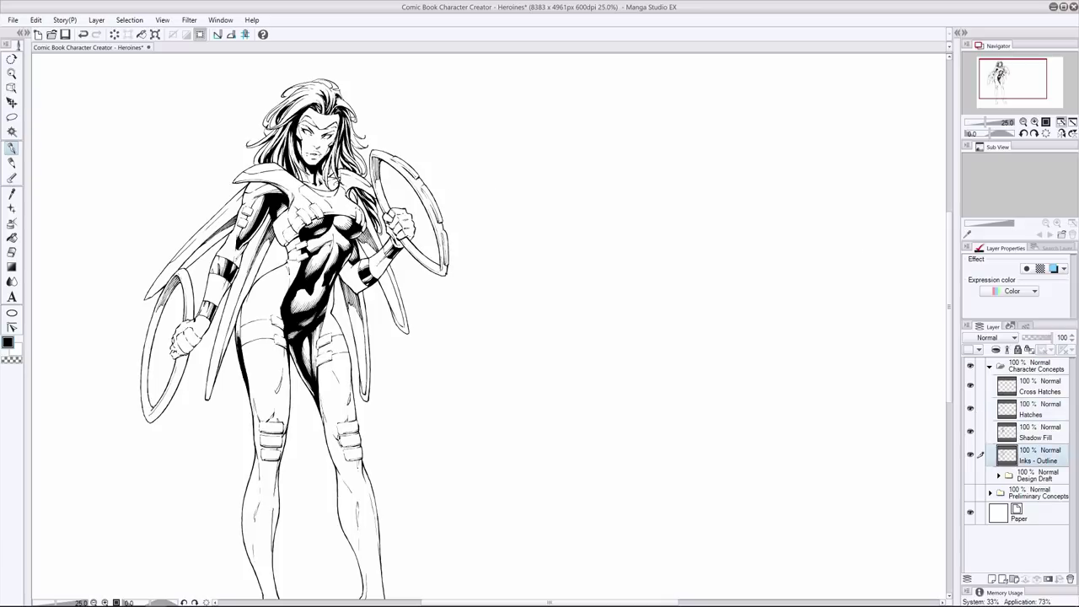
# Add a new layer above Hatches and try hatching the cape's wing-like panels behind the lowered arm
pyautogui.click(991, 579)
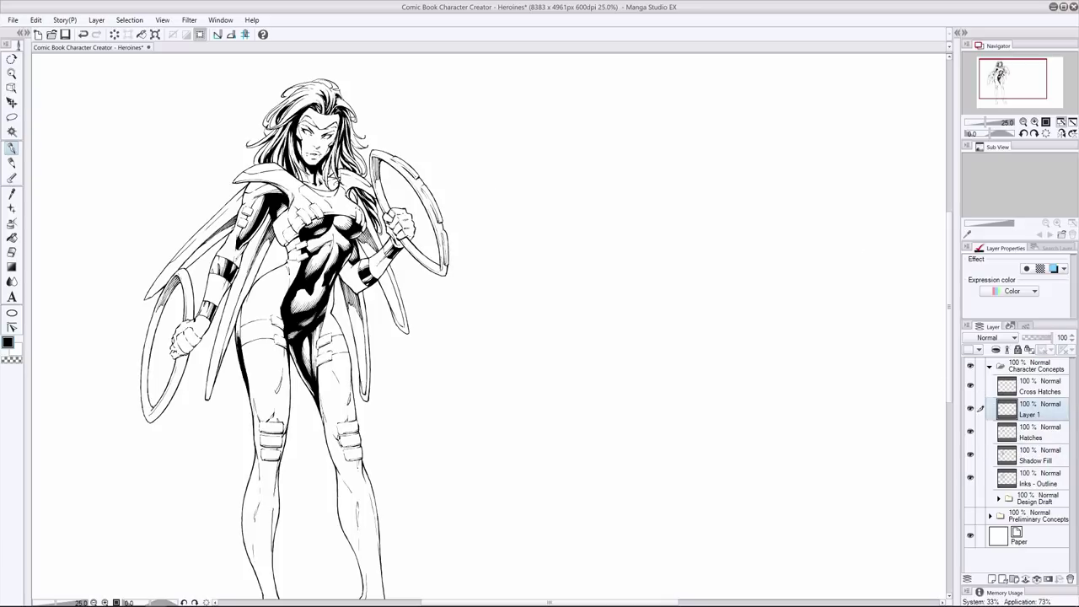
pyautogui.hotkey('ctrl', 'z')
pyautogui.moveTo(233, 223); pyautogui.dragTo(181, 269)
pyautogui.moveTo(220, 232)
pyautogui.mouseDown()
pyautogui.moveTo(196, 252)
pyautogui.moveTo(212, 243)
pyautogui.mouseUp()
pyautogui.hotkey('ctrl', 'z')
pyautogui.hotkey('ctrl', 'y')
pyautogui.hotkey('ctrl', 'z')
pyautogui.press('e')
pyautogui.press('p')
pyautogui.hotkey('ctrl', 'y')
pyautogui.hotkey('ctrl', 'z')
# Hatch the long cape tail behind the thigh under the raised arm and clean up the strokes
pyautogui.moveTo(349, 301); pyautogui.dragTo(362, 355)
pyautogui.hotkey('ctrl', 'z')
pyautogui.moveTo(351, 304); pyautogui.dragTo(360, 323)
pyautogui.moveTo(357, 315); pyautogui.dragTo(367, 366)
pyautogui.press('e')
pyautogui.press('p')
# Hatch the outer cape tail below the raised forearm down toward its tip, then clean up stray strokes
pyautogui.moveTo(360, 241); pyautogui.dragTo(370, 259)
pyautogui.moveTo(365, 244); pyautogui.dragTo(388, 292)
pyautogui.moveTo(379, 281)
pyautogui.mouseDown()
pyautogui.moveTo(392, 308)
pyautogui.moveTo(386, 287)
pyautogui.mouseUp()
pyautogui.hotkey('ctrl', 'z')
pyautogui.hotkey('ctrl', 'z')
pyautogui.hotkey('ctrl', 'z')
pyautogui.moveTo(383, 274); pyautogui.dragTo(395, 300)
pyautogui.moveTo(387, 271); pyautogui.dragTo(399, 306)
pyautogui.press('e')
pyautogui.press('p')
pyautogui.press('e')
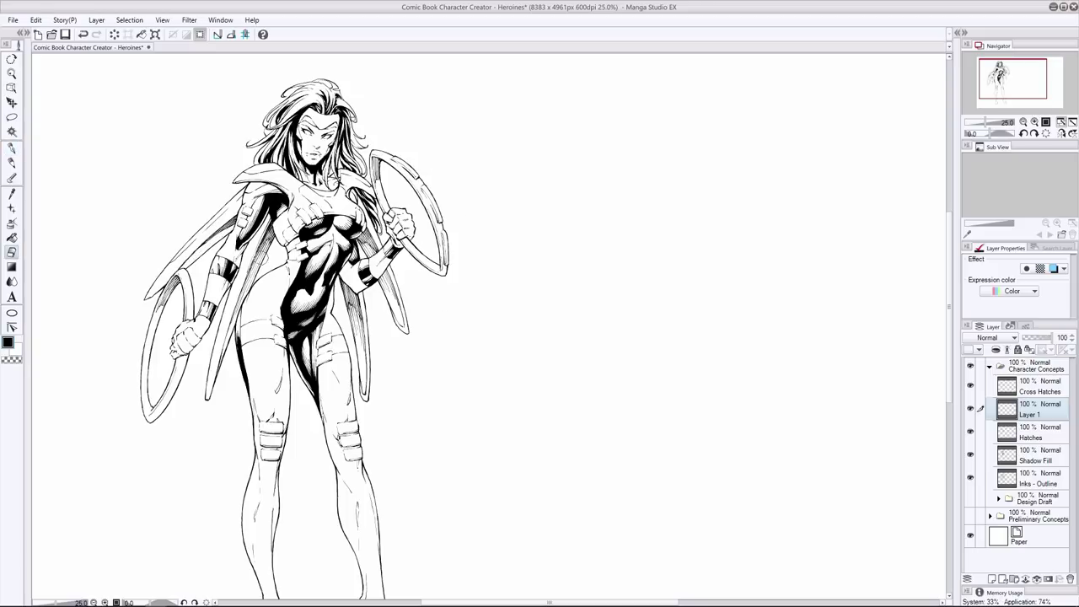
pyautogui.press('p')
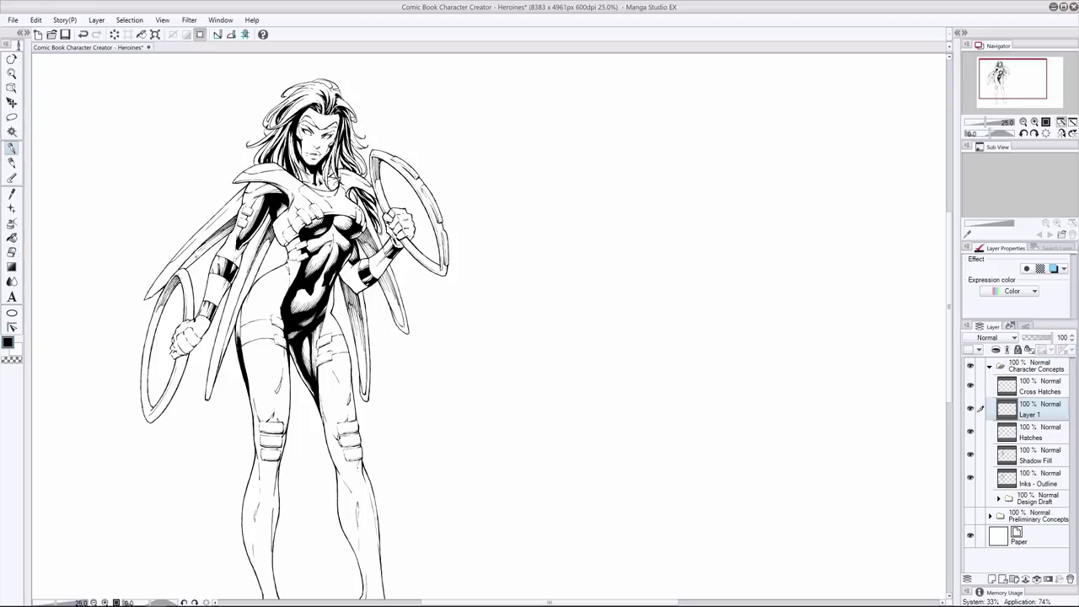
# Add hatching near the top of the cape's wing-like panels behind the lowered arm and tidy it
pyautogui.moveTo(234, 225); pyautogui.dragTo(220, 235)
pyautogui.hotkey('ctrl', 'z')
pyautogui.hotkey('ctrl', 'z')
pyautogui.hotkey('ctrl', 'y')
pyautogui.press('e')
pyautogui.press('p')
# Extend the hatching down the inner cape panel between the lowered arm and the hip
pyautogui.moveTo(263, 249); pyautogui.dragTo(245, 282)
pyautogui.hotkey('ctrl', 'z')
pyautogui.moveTo(267, 243); pyautogui.dragTo(243, 289)
pyautogui.hotkey('ctrl', 'y')
pyautogui.hotkey('ctrl', 'y')
pyautogui.hotkey('ctrl', 'y')
pyautogui.hotkey('ctrl', 'y')
pyautogui.hotkey('ctrl', 'y')
pyautogui.hotkey('ctrl', 'y')
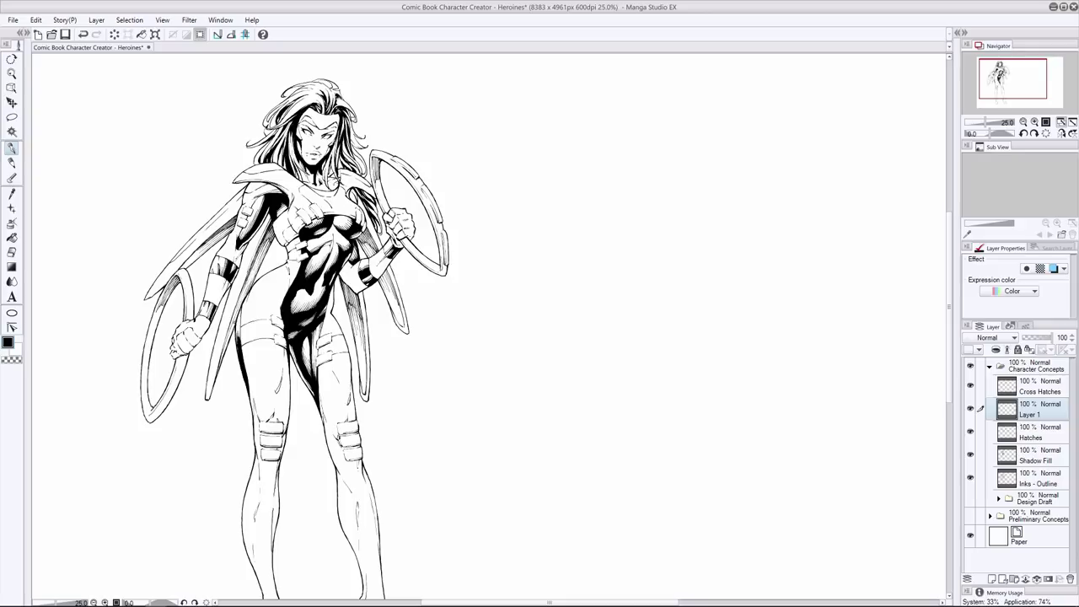
# Erase excess strokes on the outer wing-like cape panel behind the lowered arm
pyautogui.press('e')
pyautogui.moveTo(202, 252)
pyautogui.mouseDown()
pyautogui.moveTo(233, 227)
pyautogui.moveTo(185, 263)
pyautogui.mouseUp()
pyautogui.press('p')
pyautogui.hotkey('ctrl', 'y')
pyautogui.hotkey('ctrl', 'y')
# Check the outline and hatch layers for stray marks and erase the excess on the outer cape panel in Hatches
pyautogui.press('e')
pyautogui.press('i')
pyautogui.press('e')
pyautogui.press('p')
pyautogui.press('e')
pyautogui.press('p')
pyautogui.click(1008, 478)
pyautogui.press('e')
pyautogui.hotkey('ctrl', 'z')
pyautogui.click(1026, 426)
pyautogui.moveTo(187, 257); pyautogui.dragTo(194, 253)
# Try a hatching stroke at the top of the cape behind the lowered arm, and make Inks - Outline the working layer
pyautogui.click(1038, 480)
pyautogui.press('p')
pyautogui.click(1039, 455)
pyautogui.click(1040, 435)
pyautogui.moveTo(231, 217); pyautogui.dragTo(216, 229)
pyautogui.hotkey('ctrl', 'z')
pyautogui.hotkey('alt', '[')
pyautogui.hotkey('alt', '[')
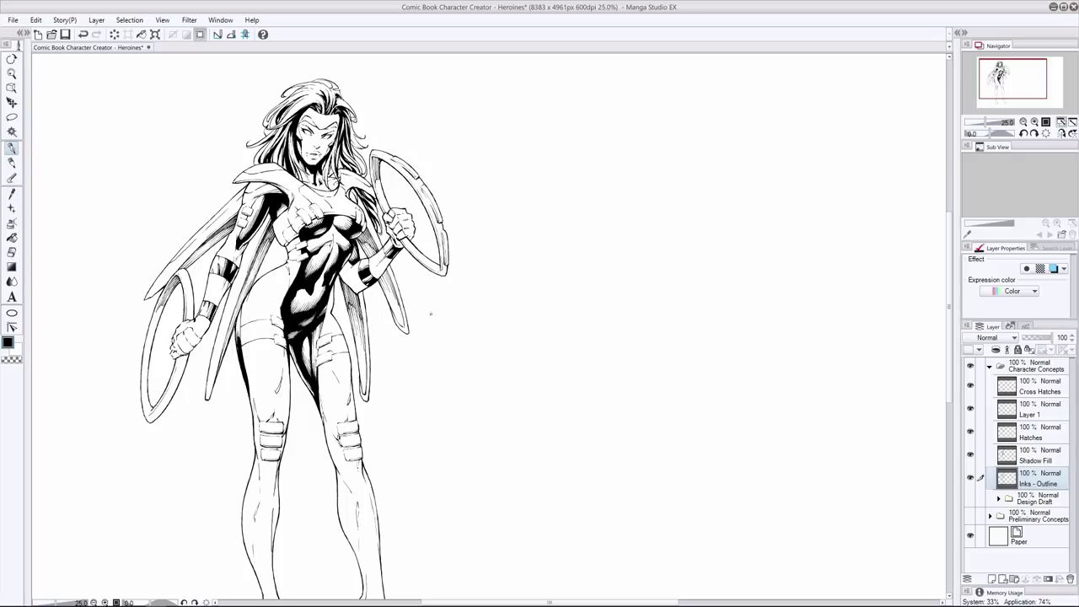
# Refine the costume and cape linework on Inks - Outline by alternating between erasing and inking
pyautogui.press('e')
pyautogui.press('p')
pyautogui.press('i')
pyautogui.press('e')
pyautogui.press('i')
pyautogui.press('e')
pyautogui.press('i')
pyautogui.press('e')
pyautogui.press('i')
pyautogui.press('e')
pyautogui.press('i')
# Check the inks against the Design Draft folder and try a hatching stroke on the outer cape panel in Layer 1
pyautogui.click(971, 499)
pyautogui.click(971, 499)
pyautogui.press('e')
pyautogui.click(1032, 433)
pyautogui.click(1032, 410)
pyautogui.press('i')
pyautogui.hotkey('ctrl', 'z')
pyautogui.moveTo(205, 248); pyautogui.dragTo(184, 264)
pyautogui.hotkey('ctrl', 'z')
pyautogui.hotkey('ctrl', 'z')
# Make Cross Hatches the working layer, compare the figure with and without it, and try a stroke near the collar
pyautogui.click(1038, 390)
pyautogui.click(971, 386)
pyautogui.click(971, 386)
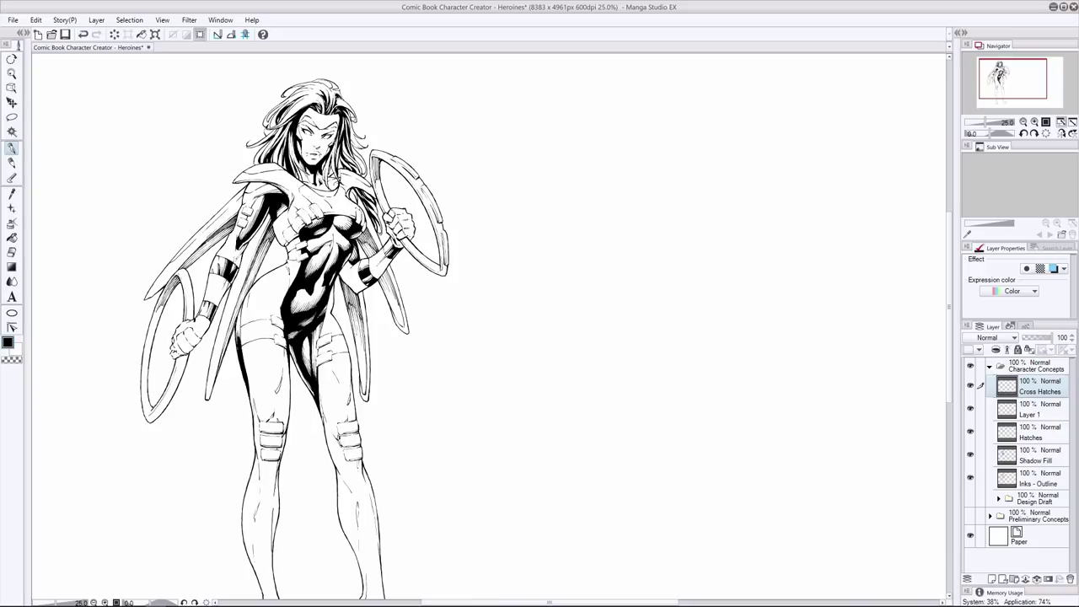
pyautogui.hotkey('ctrl', 'y')
pyautogui.hotkey('ctrl', 'z')
pyautogui.moveTo(297, 188); pyautogui.dragTo(290, 196)
pyautogui.hotkey('ctrl', 'z')
# Cross-hatch the shadow edge on the ribs on the lowered-arm side of the torso in Cross Hatches
pyautogui.moveTo(313, 247); pyautogui.dragTo(305, 253)
pyautogui.hotkey('ctrl', 'z')
pyautogui.hotkey('ctrl', 'y')
pyautogui.hotkey('ctrl', 'z')
pyautogui.moveTo(319, 245)
pyautogui.mouseDown()
pyautogui.moveTo(312, 253)
pyautogui.moveTo(337, 241)
pyautogui.moveTo(312, 255)
pyautogui.mouseUp()
pyautogui.hotkey('ctrl', 'z')
pyautogui.hotkey('ctrl', 'z')
pyautogui.hotkey('ctrl', 'y')
# Cross-hatch the shadow beneath the bust on the raised-arm side, cleaning up the stroke ends
pyautogui.moveTo(351, 244); pyautogui.dragTo(344, 250)
pyautogui.press('e')
pyautogui.press('p')
pyautogui.hotkey('ctrl', 'z')
pyautogui.hotkey('ctrl', 'y')
pyautogui.hotkey('ctrl', 'z')
pyautogui.moveTo(360, 234); pyautogui.dragTo(350, 241)
# Cross-hatch the shadow edge on the lower abdomen of the bodysuit
pyautogui.moveTo(320, 298); pyautogui.dragTo(311, 304)
pyautogui.hotkey('ctrl', 'z')
pyautogui.hotkey('ctrl', 'y')
pyautogui.hotkey('ctrl', 'z')
pyautogui.hotkey('ctrl', 'y')
pyautogui.hotkey('ctrl', 'z')
pyautogui.hotkey('ctrl', 'y')
pyautogui.hotkey('ctrl', 'z')
pyautogui.hotkey('ctrl', 'y')
# Add cross-hatching strokes where the bodysuit's black shadow meets the hip on the lowered-arm side
pyautogui.moveTo(289, 308); pyautogui.dragTo(304, 311)
pyautogui.moveTo(291, 310); pyautogui.dragTo(308, 313)
pyautogui.hotkey('ctrl', 'z')
pyautogui.hotkey('ctrl', 'y')
pyautogui.hotkey('ctrl', 'z')
pyautogui.hotkey('ctrl', 'y')
pyautogui.hotkey('ctrl', 'z')
pyautogui.hotkey('ctrl', 'y')
pyautogui.hotkey('ctrl', 'z')
pyautogui.hotkey('ctrl', 'y')
# Touch up the torso's cross-hatching and try a further stroke on the upper abdomen
pyautogui.click(1039, 387)
pyautogui.press('e')
pyautogui.press('p')
pyautogui.moveTo(323, 259); pyautogui.dragTo(318, 265)
pyautogui.hotkey('ctrl', 'z')
# Cross-hatch the bust shadows and the shaded upper part of the lowered arm
pyautogui.moveTo(350, 227); pyautogui.dragTo(313, 233)
pyautogui.hotkey('ctrl', 'z')
pyautogui.hotkey('ctrl', 'y')
pyautogui.moveTo(357, 231); pyautogui.dragTo(351, 238)
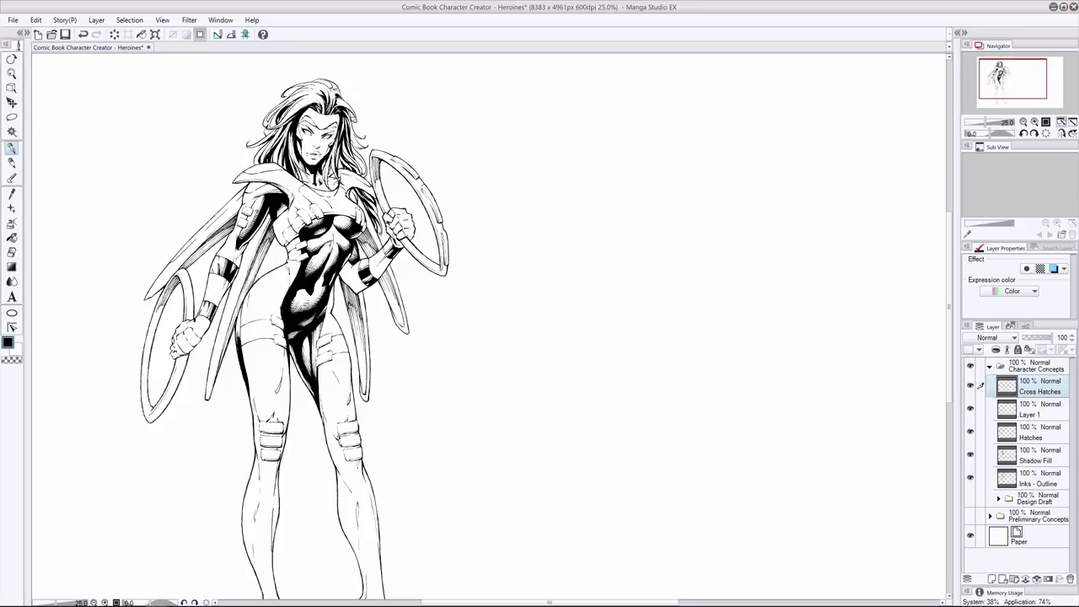
pyautogui.hotkey('ctrl', 'z')
pyautogui.hotkey('ctrl', 'y')
pyautogui.moveTo(280, 205); pyautogui.dragTo(277, 218)
# Cross-hatch the bodysuit's lower panel between the thighs and the shaded area beside the far hip
pyautogui.moveTo(305, 362); pyautogui.dragTo(309, 370)
pyautogui.hotkey('ctrl', 'z')
pyautogui.moveTo(363, 317); pyautogui.dragTo(370, 326)
pyautogui.moveTo(301, 356); pyautogui.dragTo(306, 366)
pyautogui.hotkey('ctrl', 'z')
pyautogui.moveTo(344, 327); pyautogui.dragTo(349, 335)
pyautogui.hotkey('ctrl', 'z')
pyautogui.hotkey('ctrl', 'y')
pyautogui.hotkey('ctrl', 'z')
pyautogui.hotkey('ctrl', 'y')
pyautogui.hotkey('ctrl', 'z')
pyautogui.hotkey('ctrl', 'y')
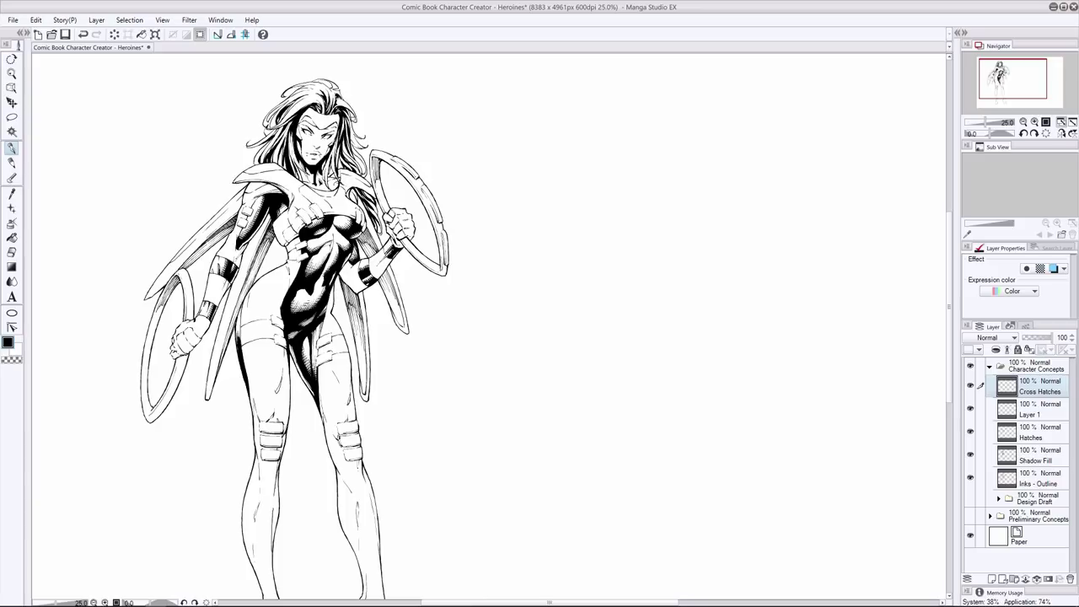
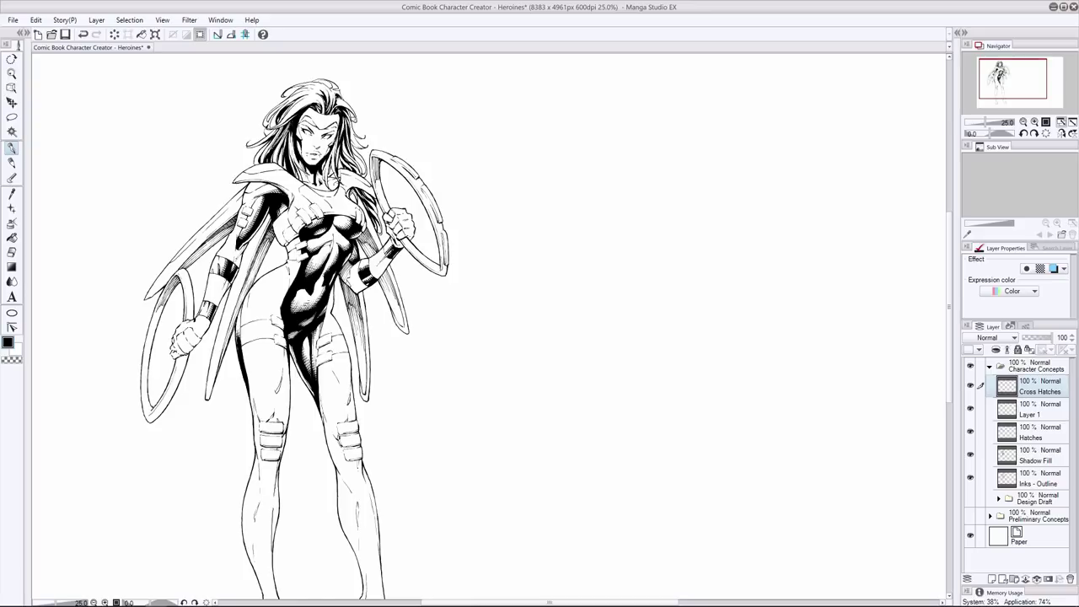
# Try hatching strokes along the hair on the lowered-arm side of the face
pyautogui.moveTo(283, 148)
pyautogui.mouseDown()
pyautogui.moveTo(279, 167)
pyautogui.moveTo(291, 161)
pyautogui.moveTo(279, 165)
pyautogui.moveTo(296, 181)
pyautogui.moveTo(258, 165)
pyautogui.mouseUp()
pyautogui.hotkey('ctrl', 'z')
pyautogui.hotkey('ctrl', 'z')
pyautogui.hotkey('ctrl', 'y')
pyautogui.hotkey('ctrl', 'z')
pyautogui.moveTo(312, 103); pyautogui.dragTo(273, 131)
pyautogui.hotkey('ctrl', 'z')
pyautogui.hotkey('ctrl', 'z')
# Hatch the hair strands at the crown above the forehead, erasing the excess
pyautogui.moveTo(330, 106)
pyautogui.mouseDown()
pyautogui.moveTo(326, 80)
pyautogui.moveTo(331, 92)
pyautogui.mouseUp()
pyautogui.hotkey('ctrl', 'z')
pyautogui.press('e')
pyautogui.press('p')
pyautogui.hotkey('ctrl', 'z')
pyautogui.hotkey('ctrl', 'y')
pyautogui.hotkey('ctrl', 'z')
pyautogui.hotkey('ctrl', 'y')
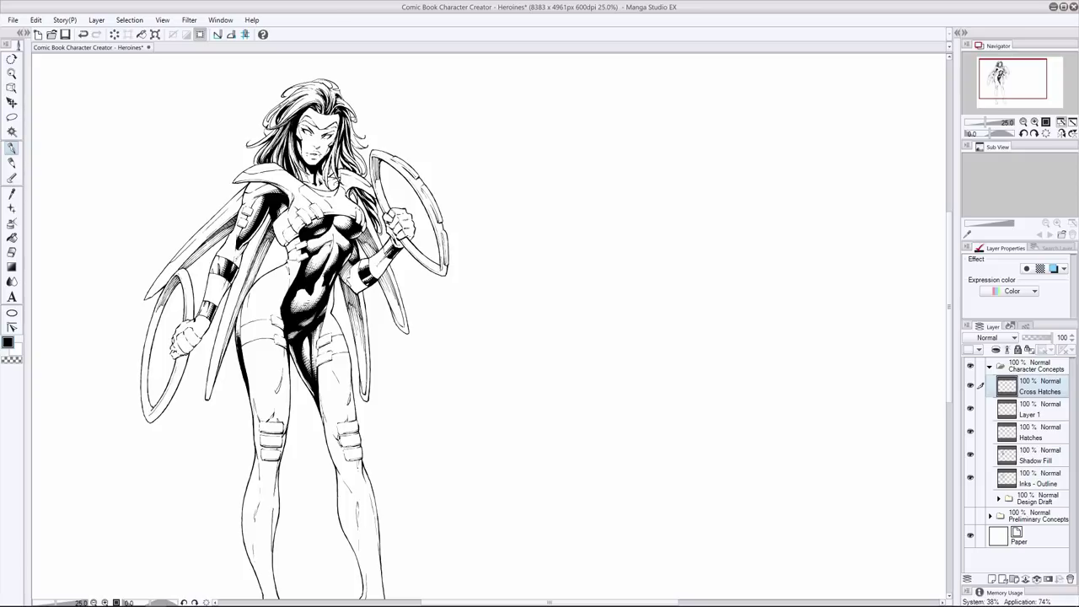
# Try strokes on the outer hair and hatch the top of the crown
pyautogui.moveTo(274, 112)
pyautogui.mouseDown()
pyautogui.moveTo(285, 104)
pyautogui.moveTo(271, 127)
pyautogui.mouseUp()
pyautogui.hotkey('ctrl', 'z')
pyautogui.hotkey('ctrl', 'z')
pyautogui.moveTo(311, 82); pyautogui.dragTo(330, 97)
pyautogui.hotkey('ctrl', 'z')
pyautogui.hotkey('ctrl', 'y')
# Hatch the hair falling beside the neck on the raised-arm side
pyautogui.moveTo(340, 158); pyautogui.dragTo(328, 178)
pyautogui.hotkey('ctrl', 'y')
pyautogui.hotkey('ctrl', 'y')
pyautogui.hotkey('ctrl', 'y')
pyautogui.hotkey('ctrl', 'y')
pyautogui.hotkey('ctrl', 'y')
pyautogui.hotkey('ctrl', 'y')
pyautogui.hotkey('ctrl', 'z')
# Try strokes on the outer hair near the raised ring and hatch the shadow under the jaw
pyautogui.moveTo(352, 135)
pyautogui.mouseDown()
pyautogui.moveTo(361, 174)
pyautogui.moveTo(359, 145)
pyautogui.mouseUp()
pyautogui.hotkey('ctrl', 'z')
pyautogui.hotkey('ctrl', 'z')
pyautogui.moveTo(307, 173); pyautogui.dragTo(315, 184)
pyautogui.hotkey('ctrl', 'y')
pyautogui.press('e')
pyautogui.press('p')
# Cross-hatch the hair strands between the cheek and shoulder on the raised-arm side and clean the edges
pyautogui.moveTo(329, 164); pyautogui.dragTo(325, 174)
pyautogui.moveTo(338, 146); pyautogui.dragTo(332, 157)
pyautogui.hotkey('ctrl', 'y')
pyautogui.hotkey('ctrl', 'y')
pyautogui.hotkey('ctrl', 'y')
pyautogui.press('e')
pyautogui.press('p')
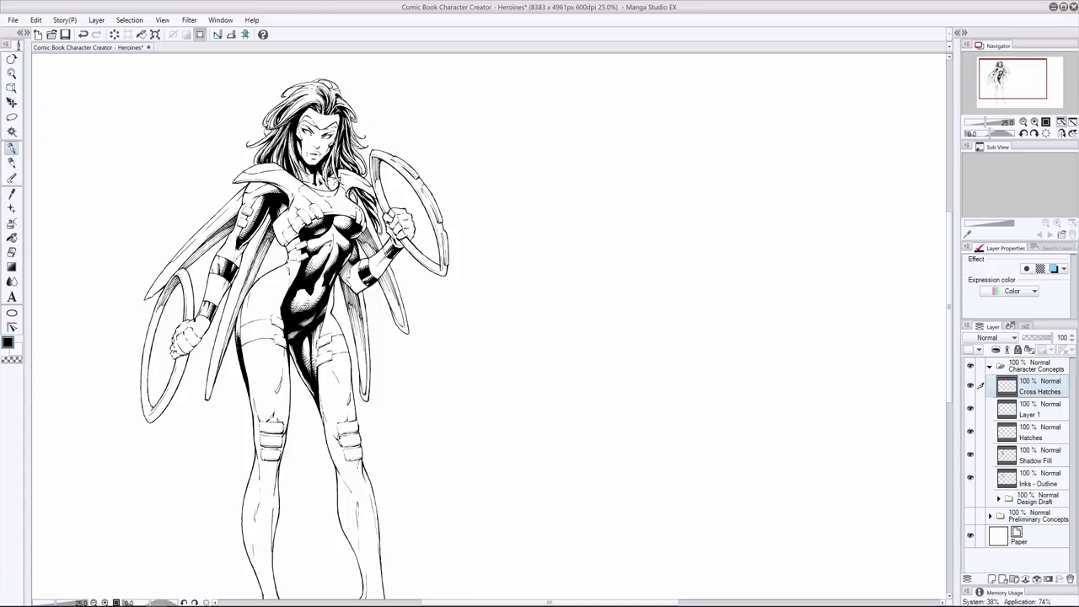
# Cross-hatch the upper inner edge of the raised ring and the top of the cape panel behind the far hip
pyautogui.press('e')
pyautogui.press('p')
pyautogui.hotkey('ctrl', 'z')
pyautogui.hotkey('ctrl', 'y')
pyautogui.hotkey('ctrl', 'z')
pyautogui.moveTo(373, 162); pyautogui.dragTo(380, 162)
pyautogui.hotkey('ctrl', 'z')
pyautogui.hotkey('ctrl', 'z')
pyautogui.hotkey('ctrl', 'y')
pyautogui.hotkey('ctrl', 'z')
pyautogui.hotkey('ctrl', 'y')
pyautogui.moveTo(351, 298); pyautogui.dragTo(359, 298)
# Erase excess linework on Inks - Outline and return to the Cross Hatches layer
pyautogui.click(1027, 478)
pyautogui.press('e')
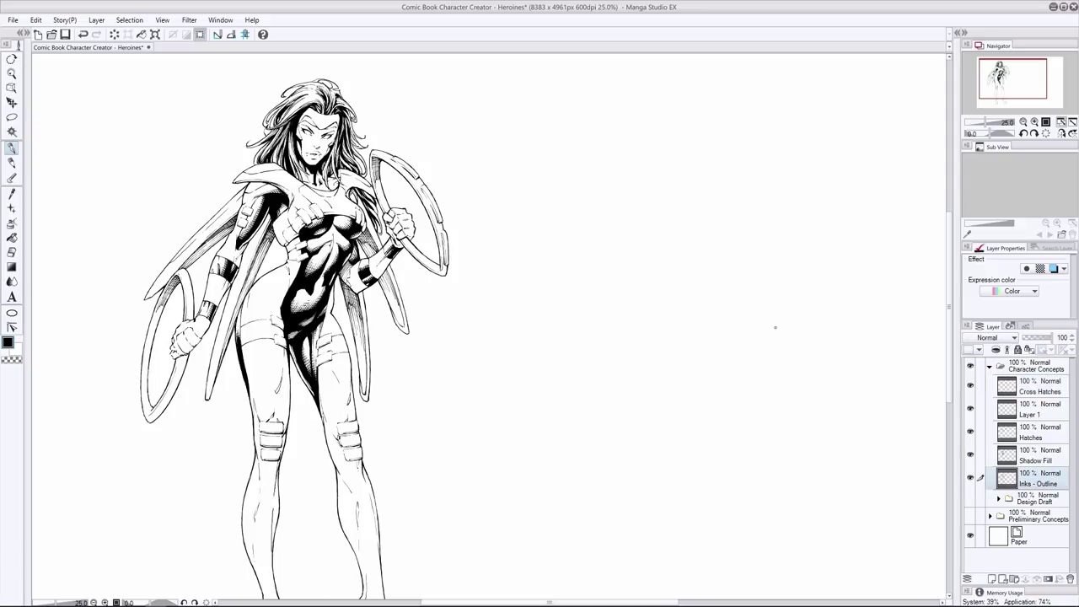
pyautogui.hotkey('alt', ']')
pyautogui.hotkey('alt', ']')
pyautogui.hotkey('alt', ']')
pyautogui.hotkey('alt', ']')
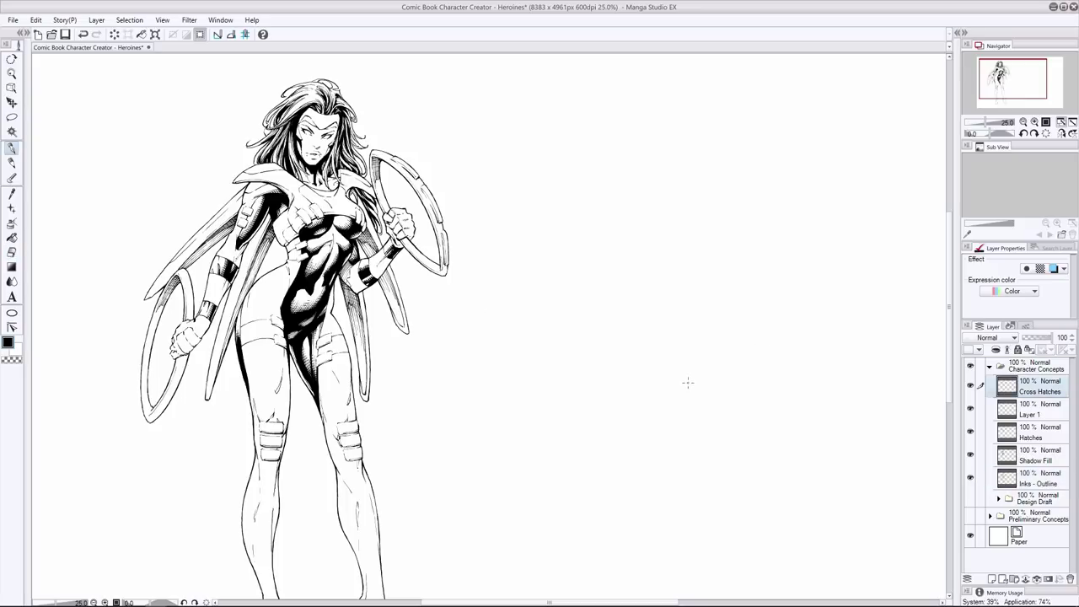
# Try a cross-hatch stroke on the lowered arm just above its wristband
pyautogui.moveTo(235, 239)
pyautogui.mouseDown()
pyautogui.moveTo(231, 260)
pyautogui.moveTo(233, 252)
pyautogui.mouseUp()
pyautogui.hotkey('ctrl', 'z')
pyautogui.hotkey('ctrl', 'z')
pyautogui.hotkey('ctrl', 'z')
# Check the Inks - Outline layer and touch up the cross-hatching in Cross Hatches by erasing and inking
pyautogui.click(1037, 479)
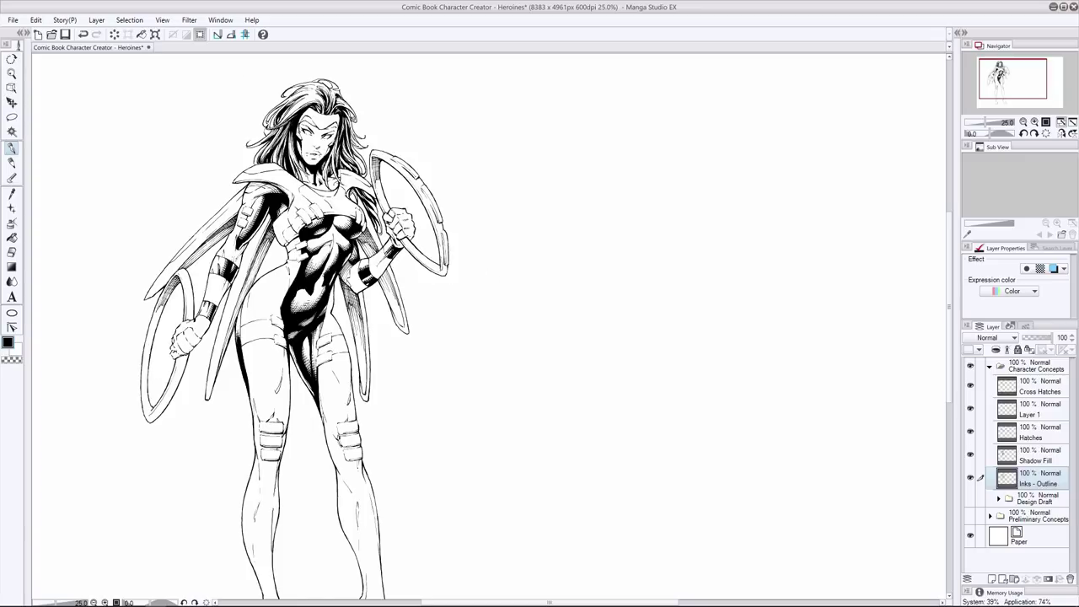
pyautogui.click(1038, 388)
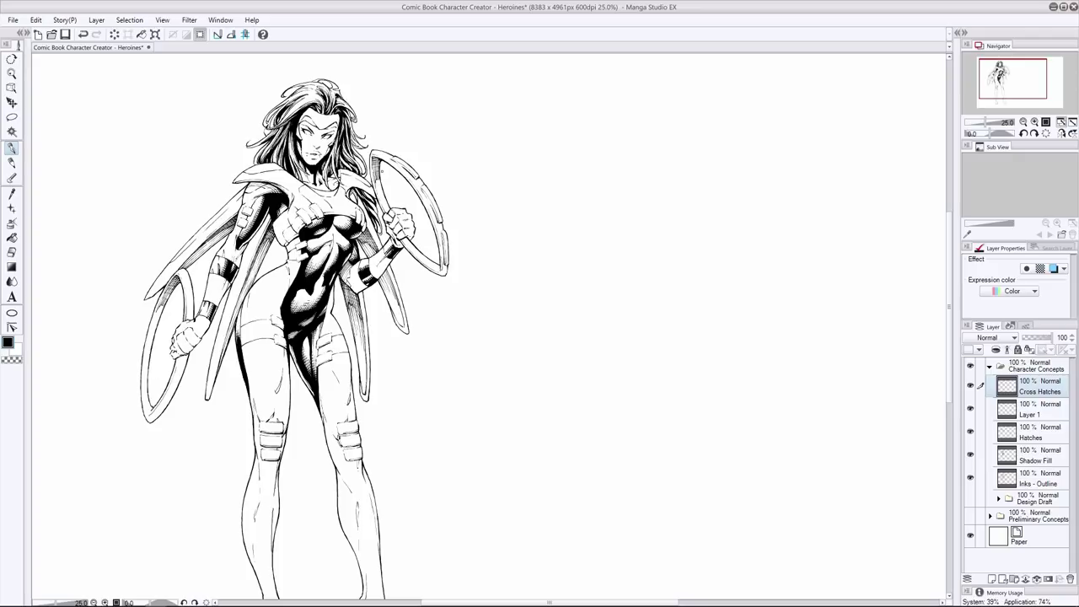
pyautogui.press('e')
pyautogui.press('p')
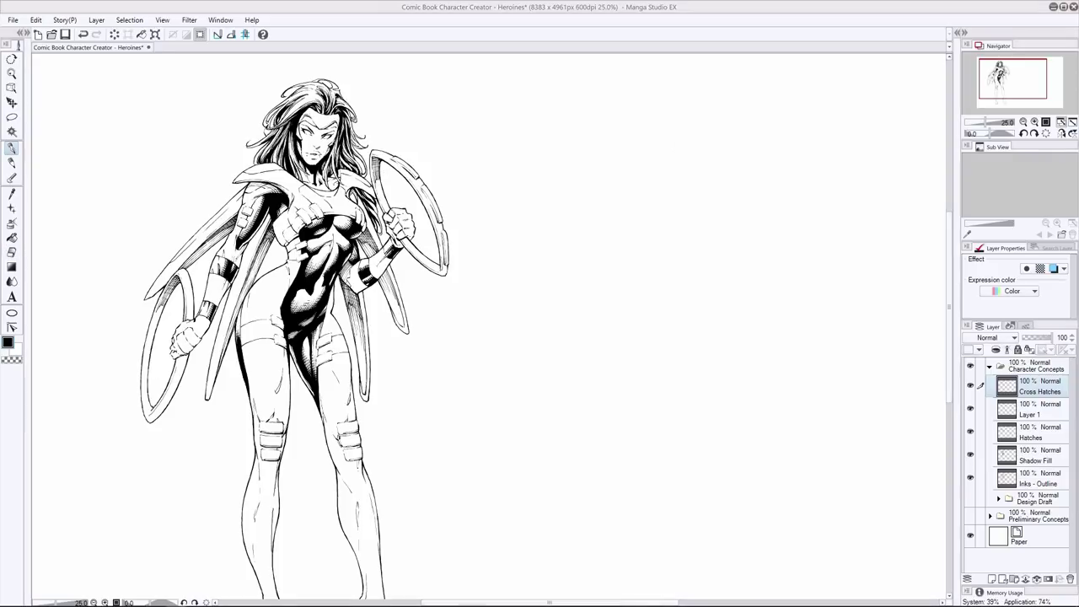
# Switch to Layer 1 and touch up the hatching on the cape panels beside the lowered arm and behind the far hip
pyautogui.click(14, 149)
pyautogui.moveTo(590, 602); pyautogui.dragTo(583, 602)
pyautogui.press('e')
pyautogui.hotkey('alt', '[')
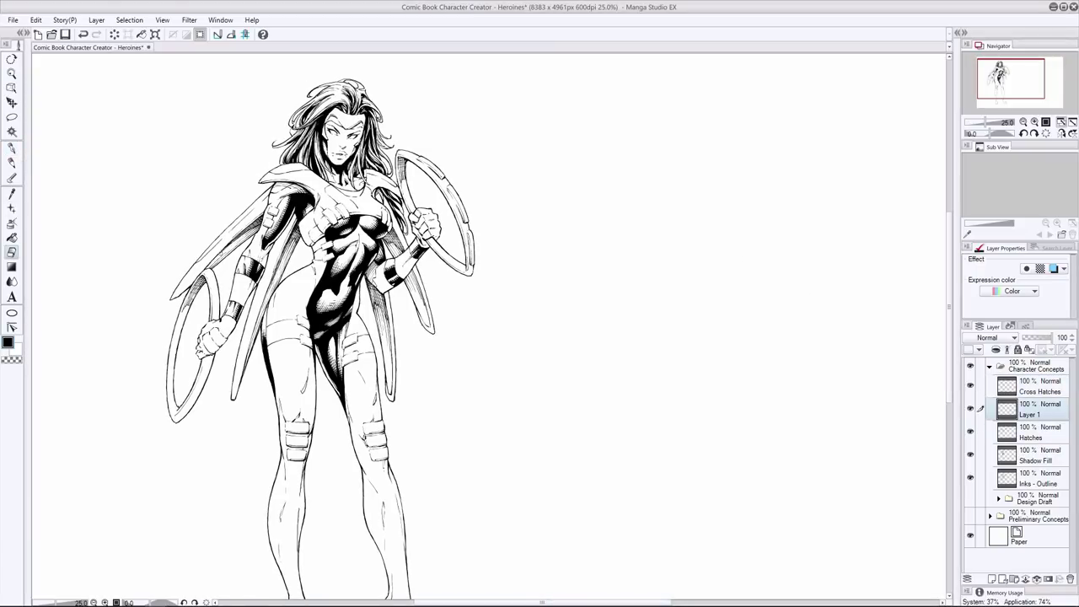
pyautogui.moveTo(264, 297)
pyautogui.mouseDown()
pyautogui.moveTo(279, 263)
pyautogui.moveTo(277, 281)
pyautogui.mouseUp()
pyautogui.moveTo(384, 316); pyautogui.dragTo(388, 348)
pyautogui.moveTo(412, 272)
pyautogui.mouseDown()
pyautogui.moveTo(421, 303)
pyautogui.moveTo(388, 388)
pyautogui.mouseUp()
# Hatch the inside of the cape panel behind the far hip on Layer 1, undoing unwanted strokes
pyautogui.press('i')
pyautogui.hotkey('ctrl', 'z')
pyautogui.moveTo(384, 346); pyautogui.dragTo(388, 394)
pyautogui.hotkey('ctrl', 'z')
pyautogui.hotkey('ctrl', 'z')
pyautogui.hotkey('ctrl', 'y')
pyautogui.moveTo(404, 279); pyautogui.dragTo(422, 319)
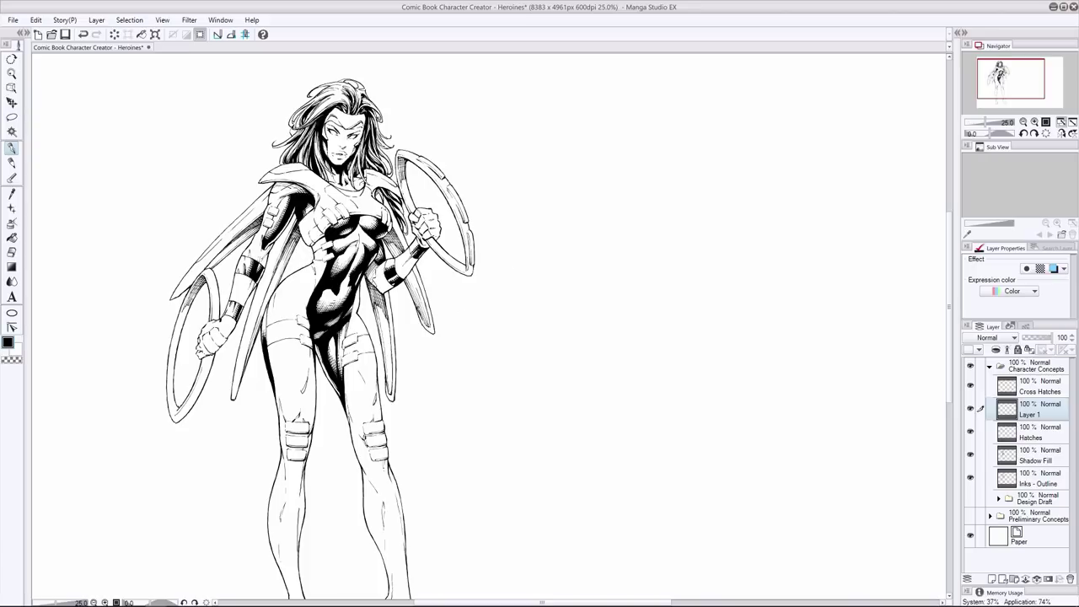
pyautogui.hotkey('ctrl', 'z')
pyautogui.moveTo(382, 327); pyautogui.dragTo(391, 390)
pyautogui.hotkey('ctrl', 'z')
pyautogui.moveTo(384, 330)
pyautogui.mouseDown()
pyautogui.moveTo(391, 394)
pyautogui.moveTo(387, 345)
pyautogui.mouseUp()
# Refine the cape panels around the lowered arm on Layer 1 by alternately erasing and inking
pyautogui.press('e')
pyautogui.press('p')
pyautogui.press('e')
pyautogui.moveTo(293, 240); pyautogui.dragTo(269, 299)
pyautogui.press('p')
pyautogui.press('e')
pyautogui.press('p')
pyautogui.press('e')
pyautogui.moveTo(212, 267); pyautogui.dragTo(257, 228)
pyautogui.press('p')
# Return to the Cross Hatches layer and try cross-hatching around the far shoulder, the collar and beside the ribcage
pyautogui.click(1022, 390)
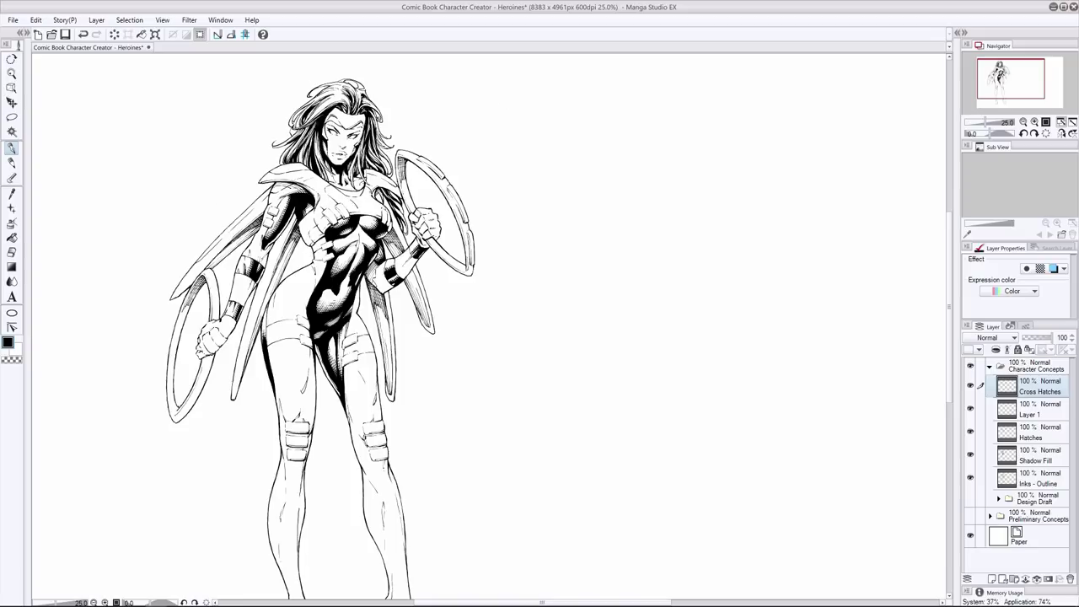
pyautogui.moveTo(377, 192); pyautogui.dragTo(403, 188)
pyautogui.moveTo(300, 242)
pyautogui.mouseDown()
pyautogui.moveTo(310, 219)
pyautogui.moveTo(310, 233)
pyautogui.mouseUp()
pyautogui.moveTo(334, 186)
pyautogui.mouseDown()
pyautogui.moveTo(364, 197)
pyautogui.moveTo(375, 172)
pyautogui.moveTo(389, 209)
pyautogui.moveTo(403, 201)
pyautogui.mouseUp()
pyautogui.hotkey('ctrl', 'z')
pyautogui.hotkey('ctrl', 'z')
pyautogui.press('x')
pyautogui.press('x')
pyautogui.hotkey('ctrl', 'z')
pyautogui.hotkey('ctrl', 'z')
# Cross-hatch the cape behind the raised arm, undoing unwanted strokes near the elbow and hip
pyautogui.moveTo(393, 222)
pyautogui.mouseDown()
pyautogui.moveTo(407, 208)
pyautogui.moveTo(402, 246)
pyautogui.moveTo(421, 285)
pyautogui.mouseUp()
pyautogui.moveTo(392, 235); pyautogui.dragTo(399, 223)
pyautogui.moveTo(397, 249); pyautogui.dragTo(406, 231)
pyautogui.hotkey('ctrl', 'z')
pyautogui.moveTo(377, 310); pyautogui.dragTo(383, 315)
pyautogui.hotkey('ctrl', 'z')
pyautogui.press('e')
pyautogui.press('p')
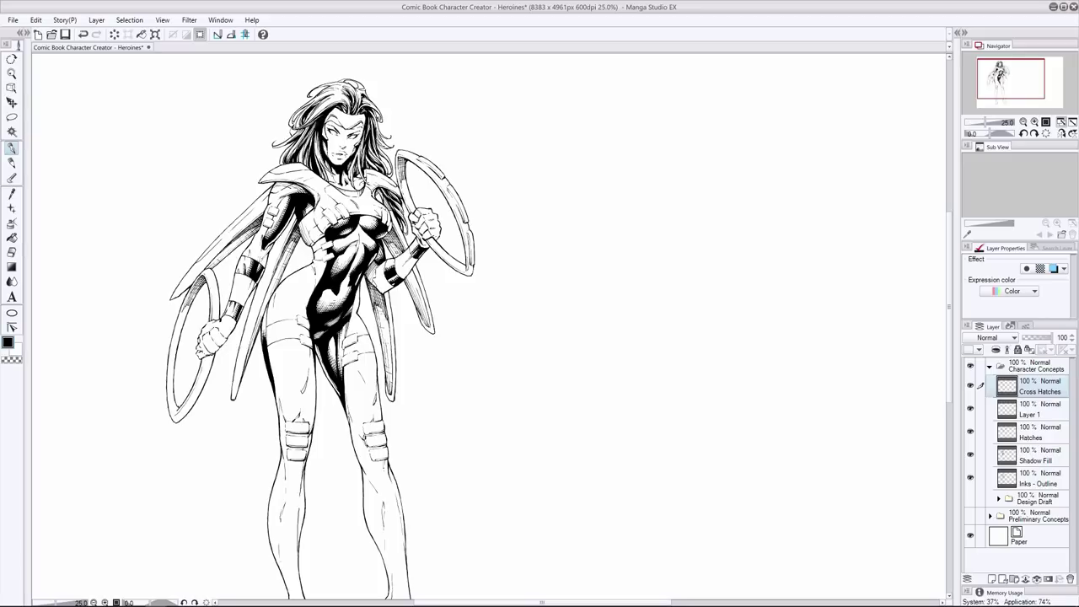
# Try cross-hatching the neck, the cape panel beside the near thigh and the upper part of the lowered arm
pyautogui.press('x')
pyautogui.press('x')
pyautogui.moveTo(329, 166); pyautogui.dragTo(325, 181)
pyautogui.hotkey('ctrl', 'z')
pyautogui.moveTo(255, 324); pyautogui.dragTo(237, 390)
pyautogui.moveTo(296, 215); pyautogui.dragTo(285, 238)
pyautogui.hotkey('ctrl', 'z')
pyautogui.hotkey('ctrl', 'z')
pyautogui.hotkey('ctrl', 'z')
pyautogui.hotkey('ctrl', 'z')
# Briefly show the Design Draft folder to compare the inks with the draft, and hide it again
pyautogui.click(971, 500)
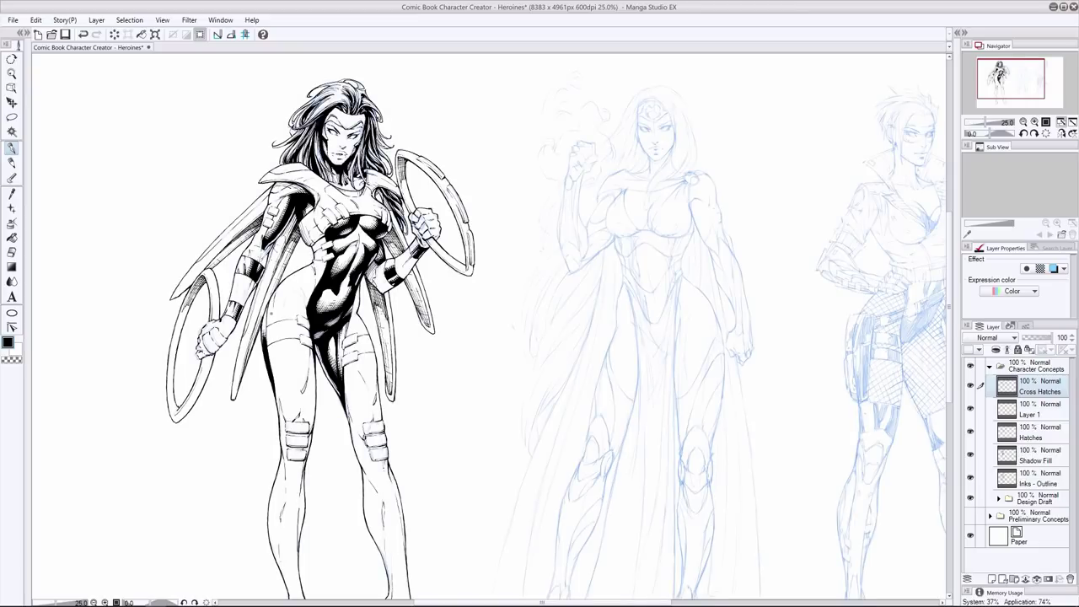
pyautogui.click(972, 499)
pyautogui.press('e')
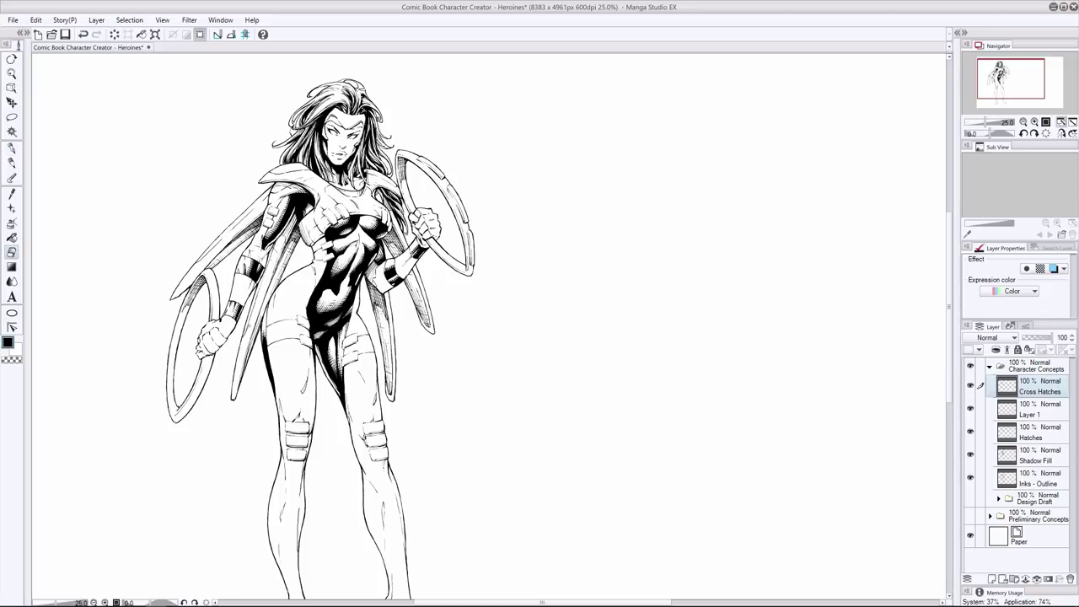
pyautogui.press('p')
# Switch to Inks - Outline and ink the edge of the outer cape panel behind the lowered arm
pyautogui.click(1038, 481)
pyautogui.moveTo(260, 191)
pyautogui.mouseDown()
pyautogui.moveTo(224, 253)
pyautogui.moveTo(235, 227)
pyautogui.mouseUp()
pyautogui.hotkey('ctrl', 'z')
pyautogui.hotkey('ctrl', 'z')
pyautogui.press('e')
pyautogui.press('p')
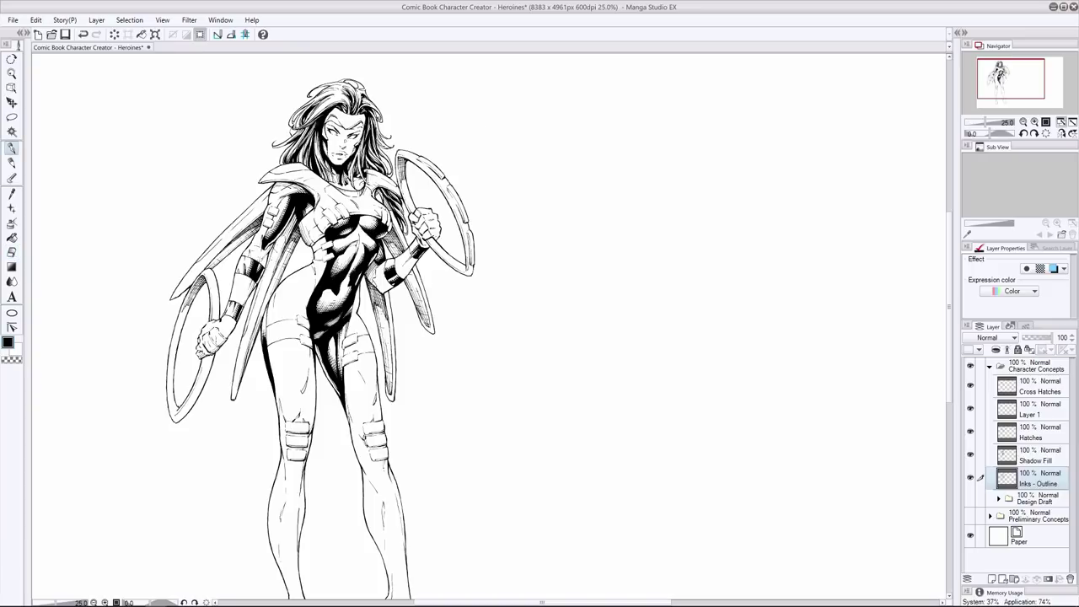
pyautogui.moveTo(217, 254); pyautogui.dragTo(230, 242)
# Erase excess hatching along the outer cape panel on the Hatches layer
pyautogui.press('e')
pyautogui.click(1003, 439)
pyautogui.moveTo(232, 239); pyautogui.dragTo(242, 229)
# Ink detail lines on the inner and outer edges of the raised ring on Inks - Outline
pyautogui.click(1039, 478)
pyautogui.press('p')
pyautogui.press('e')
pyautogui.press('p')
pyautogui.hotkey('ctrl', 'z')
pyautogui.moveTo(402, 192); pyautogui.dragTo(407, 197)
pyautogui.press('e')
pyautogui.press('p')
pyautogui.moveTo(456, 192); pyautogui.dragTo(469, 220)
pyautogui.press('e')
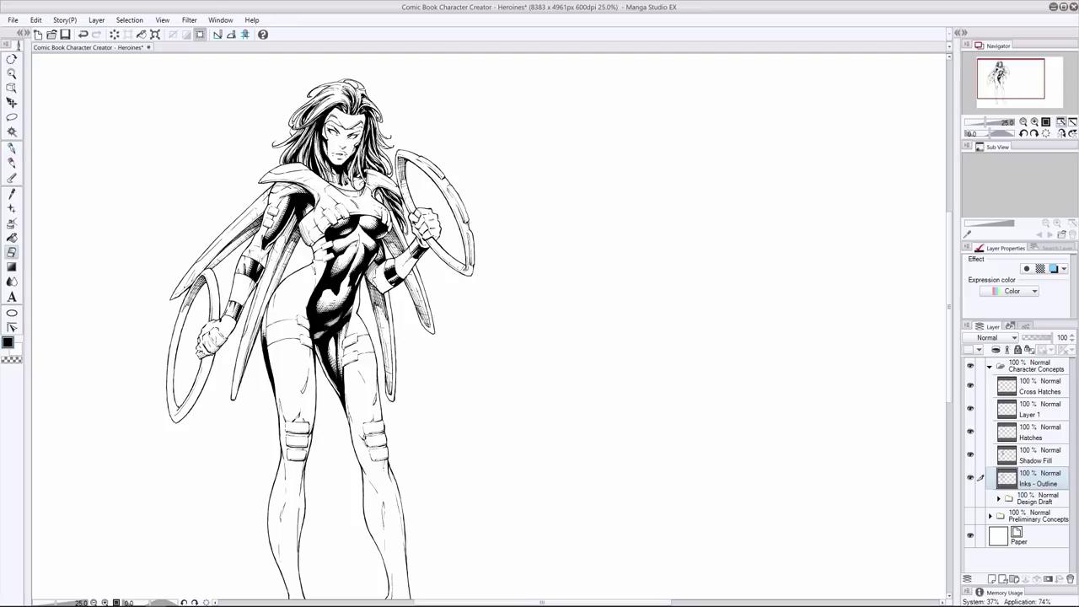
# Clean up the outlines by erasing and inking, and switch to the Cross Hatches layer
pyautogui.press('p')
pyautogui.press('e')
pyautogui.press('p')
pyautogui.press('e')
pyautogui.click(1039, 386)
pyautogui.press('p')
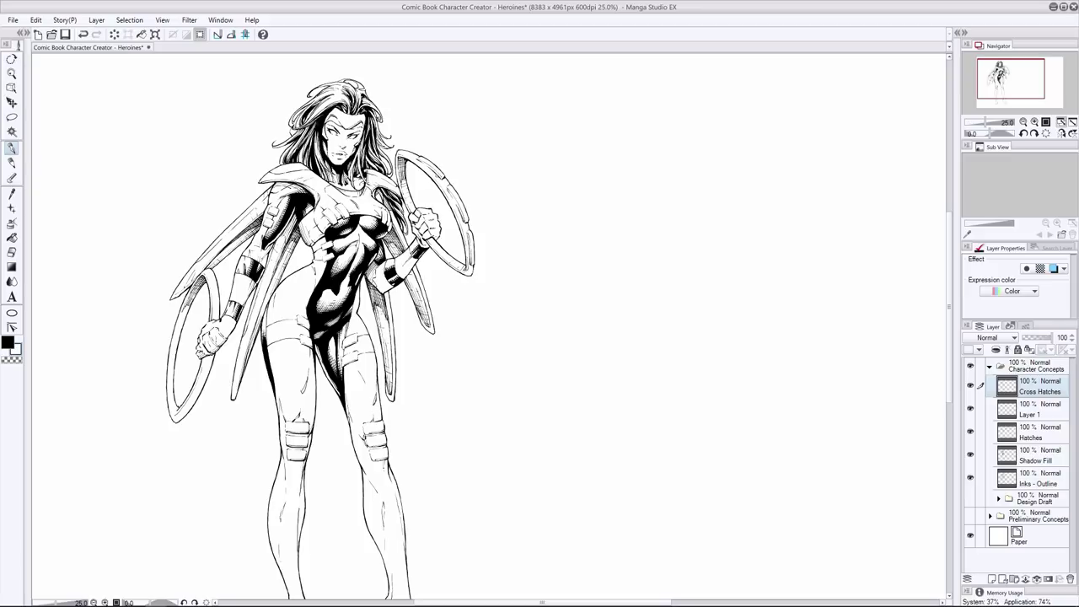
# Return to Inks - Outline, touch up the linework, and try a stroke on the upper part of the lowered arm
pyautogui.click(1038, 479)
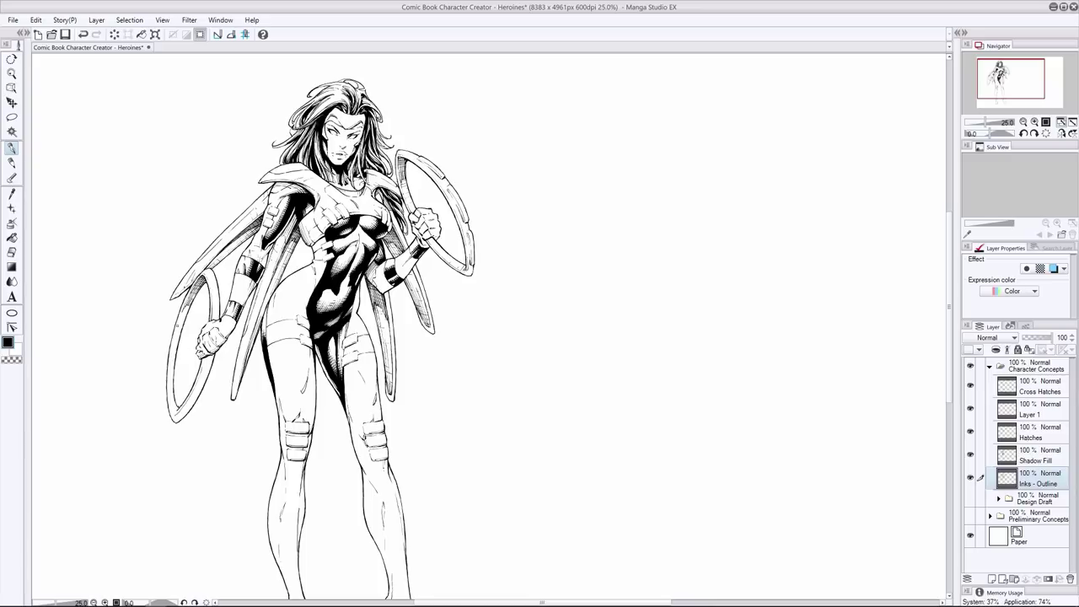
pyautogui.press('e')
pyautogui.press('p')
pyautogui.press('e')
pyautogui.press('p')
pyautogui.press('e')
pyautogui.press('p')
pyautogui.hotkey('ctrl', 'z')
pyautogui.moveTo(292, 208); pyautogui.dragTo(285, 218)
pyautogui.hotkey('ctrl', 'z')
# Ink a detail line across the raised ring's band and refine it with eraser and pen
pyautogui.moveTo(449, 211); pyautogui.dragTo(456, 219)
pyautogui.hotkey('ctrl', 'z')
pyautogui.hotkey('ctrl', 'y')
pyautogui.press('e')
pyautogui.press('p')
pyautogui.press('e')
pyautogui.press('p')
pyautogui.press('e')
pyautogui.press('p')
# Compare the drawing with and without the last stroke by repeatedly undoing and redoing it
pyautogui.hotkey('ctrl', 'z')
pyautogui.hotkey('ctrl', 'y')
pyautogui.hotkey('ctrl', 'z')
pyautogui.hotkey('ctrl', 'y')
pyautogui.hotkey('ctrl', 'z')
pyautogui.hotkey('ctrl', 'y')
pyautogui.hotkey('ctrl', 'z')
pyautogui.hotkey('ctrl', 'y')
# Check Layer 1 by toggling its visibility, and select Hatches and Cross Hatches for erasing
pyautogui.click(971, 410)
pyautogui.click(971, 412)
pyautogui.press('e')
pyautogui.click(1036, 439)
pyautogui.click(1037, 390)
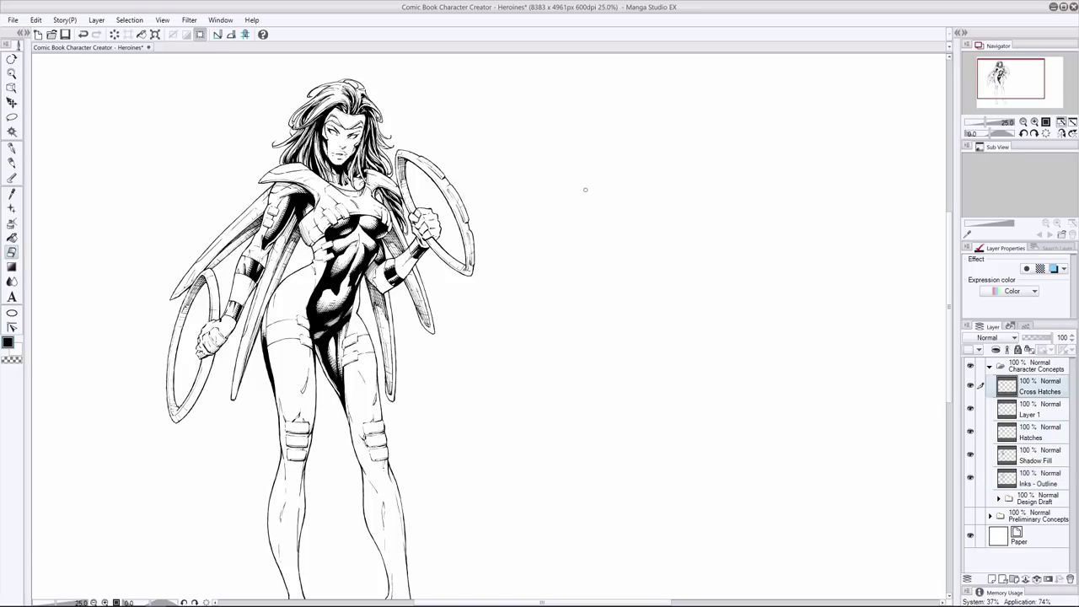
# Refine the upper-body linework on Inks - Outline by alternately inking and erasing
pyautogui.click(1037, 479)
pyautogui.press('p')
pyautogui.press('e')
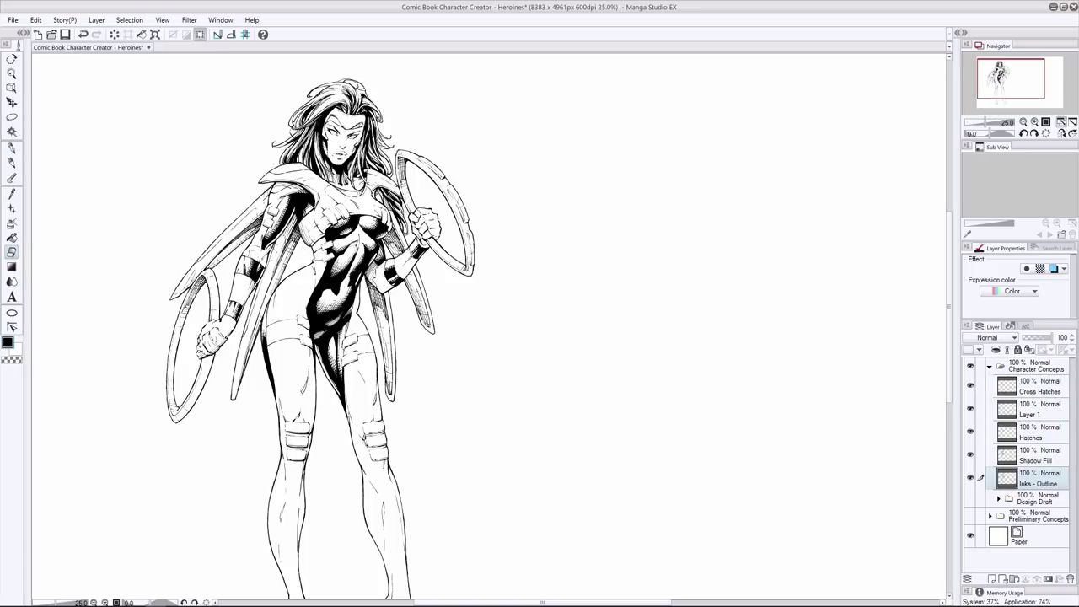
pyautogui.press('p')
pyautogui.press('e')
pyautogui.press('p')
pyautogui.press('e')
pyautogui.press('p')
# Switch to the Hatches layer and ink short contour strokes on both calves and the far knee
pyautogui.scroll(-2, 599, 318)
pyautogui.click(1039, 432)
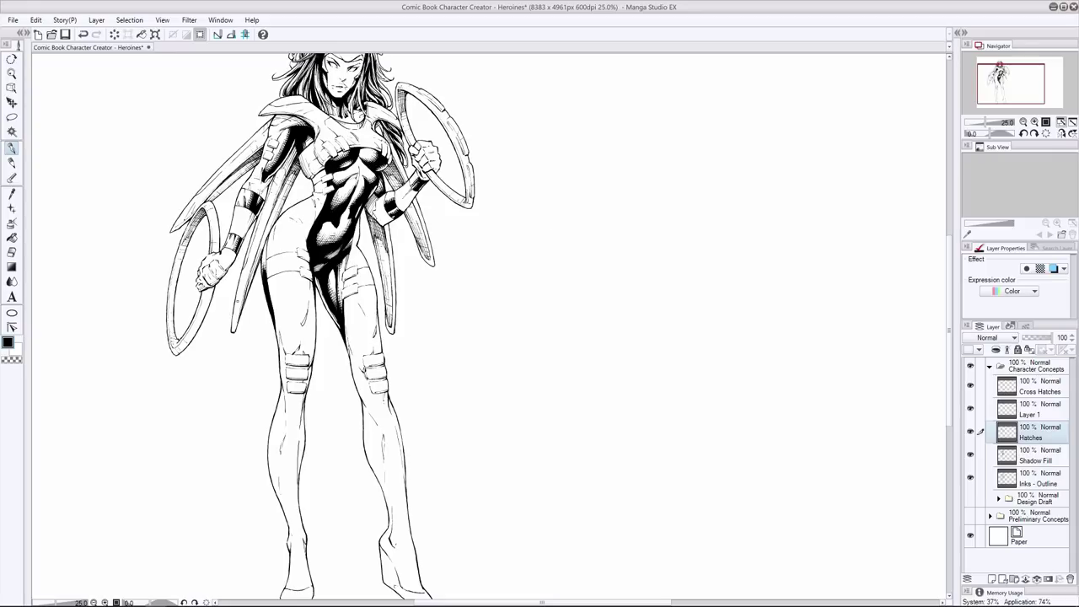
pyautogui.hotkey('ctrl', 'z')
pyautogui.moveTo(308, 305); pyautogui.dragTo(303, 325)
pyautogui.hotkey('ctrl', 'z')
pyautogui.moveTo(285, 434); pyautogui.dragTo(281, 454)
pyautogui.moveTo(303, 413); pyautogui.dragTo(298, 509)
pyautogui.moveTo(361, 381); pyautogui.dragTo(355, 396)
pyautogui.moveTo(387, 434); pyautogui.dragTo(383, 451)
pyautogui.scroll(-1, 320, 329)
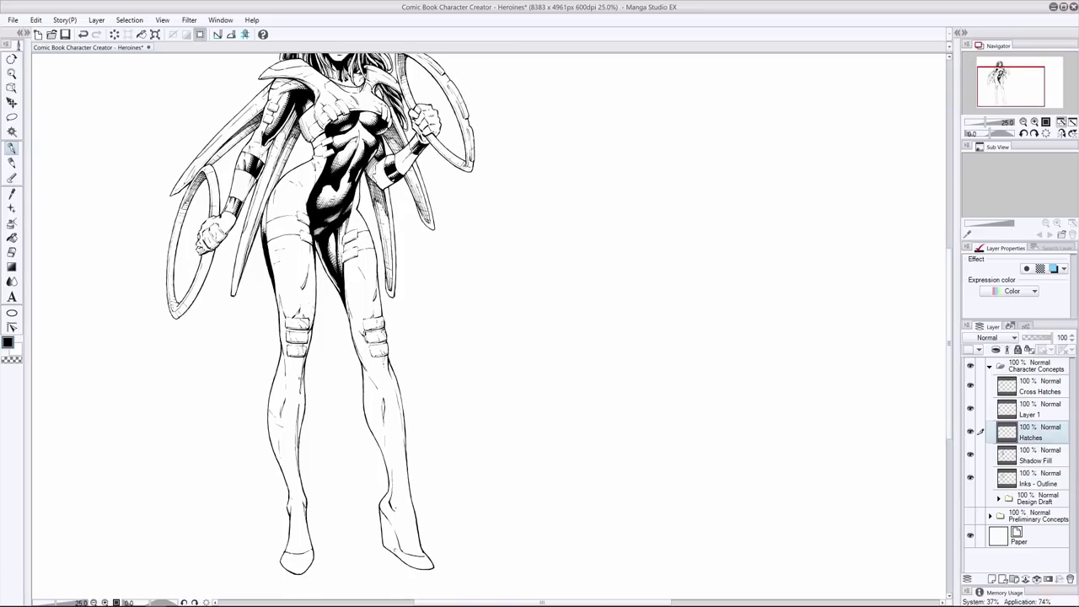
# Refine the far calf and the near boot's edge on Inks - Outline by inking and erasing
pyautogui.click(1037, 479)
pyautogui.moveTo(372, 434); pyautogui.dragTo(385, 459)
pyautogui.press('e')
pyautogui.press('p')
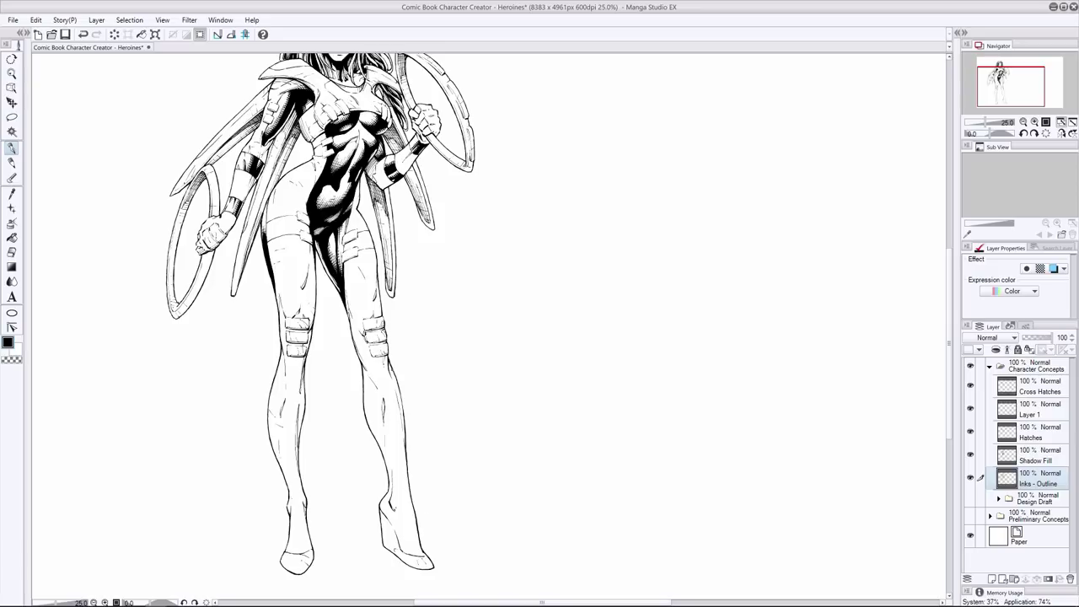
pyautogui.press('e')
pyautogui.press('p')
pyautogui.press('e')
pyautogui.press('p')
pyautogui.press('e')
pyautogui.press('p')
pyautogui.moveTo(310, 533); pyautogui.dragTo(313, 550)
# Ink accent lines on the cape panel beside the far hip and on the lowered forearm
pyautogui.scroll(2, 489, 325)
pyautogui.moveTo(386, 269); pyautogui.dragTo(394, 296)
pyautogui.scroll(1, 942, 262)
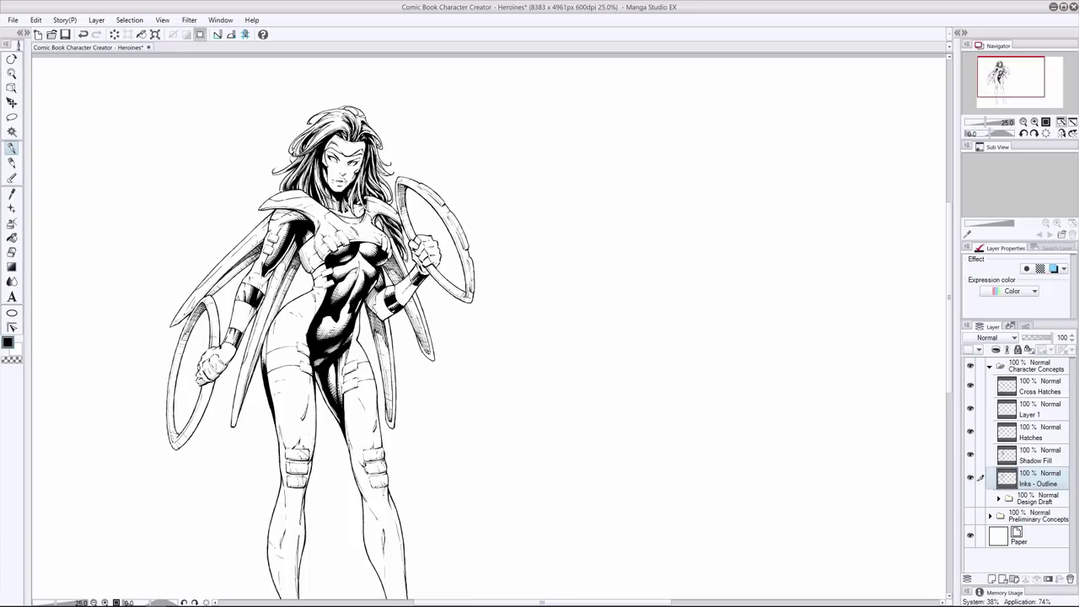
pyautogui.moveTo(233, 310); pyautogui.dragTo(226, 336)
# Try a stroke on the headpiece, touch up the outlines with eraser and pen, and return to Cross Hatches
pyautogui.moveTo(356, 150); pyautogui.dragTo(363, 143)
pyautogui.hotkey('ctrl', 'z')
pyautogui.press('e')
pyautogui.press('p')
pyautogui.press('e')
pyautogui.press('p')
pyautogui.press('e')
pyautogui.press('p')
pyautogui.click(1040, 386)
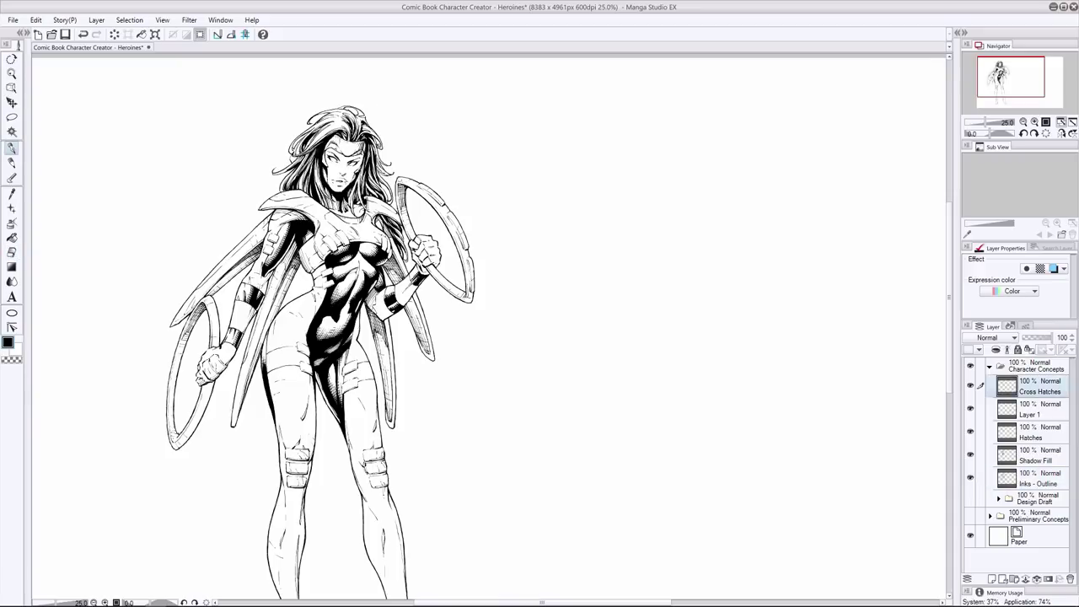
# Touch up the face on Cross Hatches, undo the last mark, and ink a short stroke beside the far eye
pyautogui.press('e')
pyautogui.press('p')
pyautogui.press('e')
pyautogui.press('p')
pyautogui.hotkey('ctrl', 'z')
pyautogui.moveTo(358, 150); pyautogui.dragTo(352, 160)
# Refine the face's outlines on Inks - Outline with pen and eraser, then return to the Cross Hatches layer
pyautogui.click(1039, 484)
pyautogui.press('e')
pyautogui.press('p')
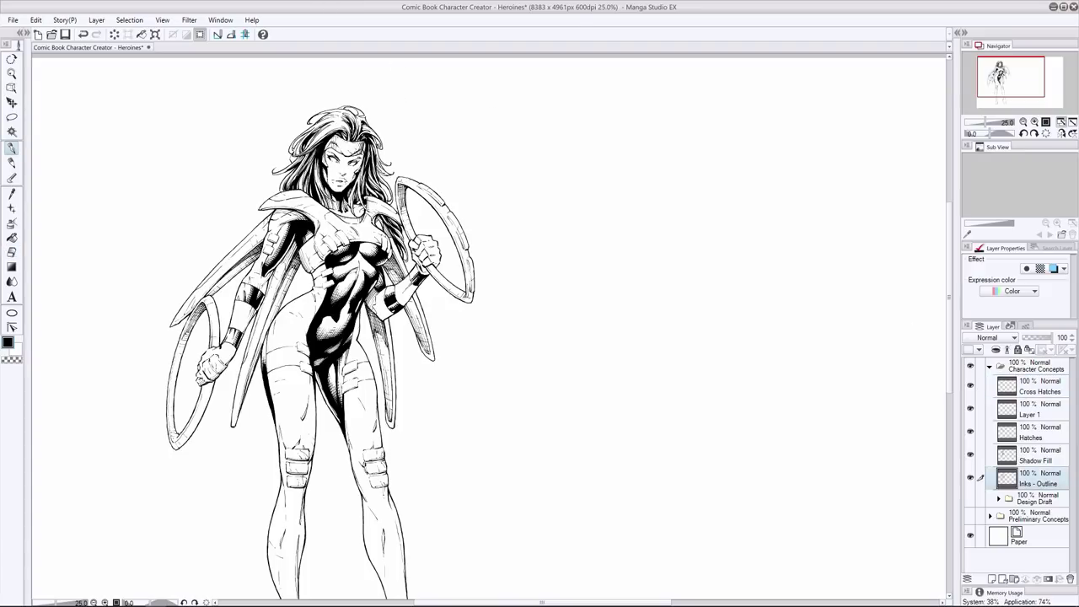
pyautogui.press('e')
pyautogui.keyDown('ctrl'); pyautogui.keyDown('shift'); pyautogui.click(338, 175); pyautogui.keyUp('shift'); pyautogui.keyUp('ctrl')
pyautogui.press('p')
pyautogui.press('x')
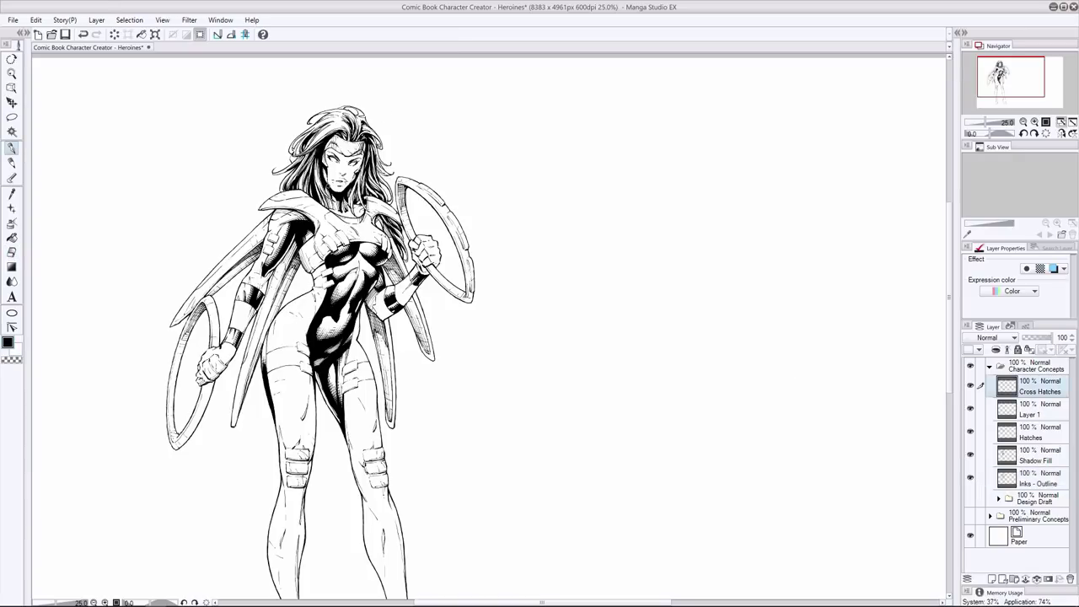
# Touch up the Cross Hatches layer with pen and eraser and undo the last stroke
pyautogui.press('x')
pyautogui.press('x')
pyautogui.press('e')
pyautogui.press('p')
pyautogui.hotkey('ctrl', 'z')
pyautogui.press('e')
# Switch to Inks - Outline, undo the last mark, and rework the mouth line with a short stroke
pyautogui.click(1038, 478)
pyautogui.press('p')
pyautogui.press('e')
pyautogui.hotkey('ctrl', 'z')
pyautogui.moveTo(337, 180); pyautogui.dragTo(344, 181)
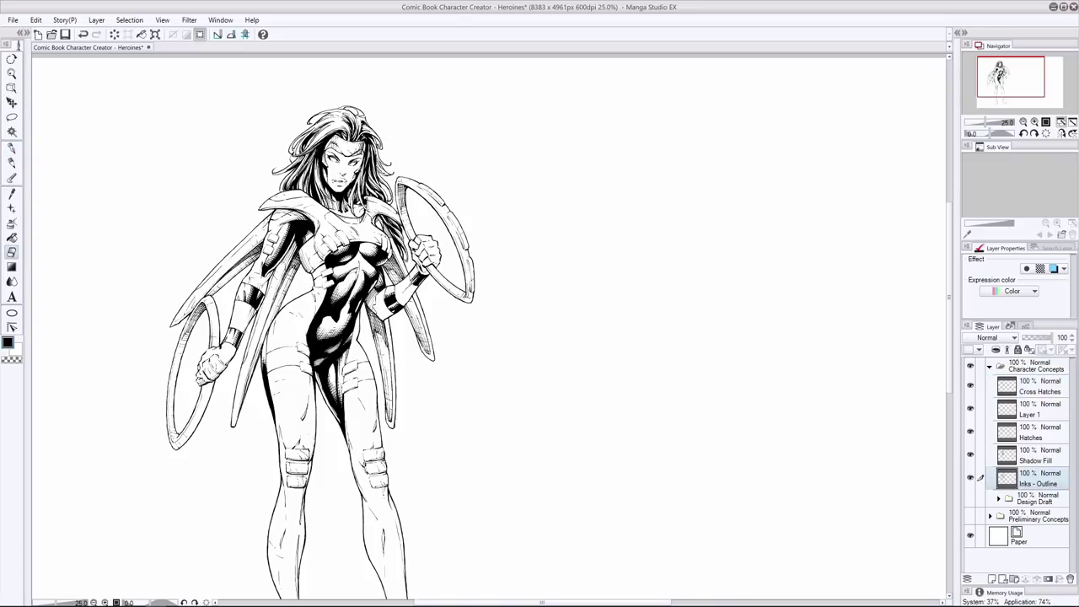
# Refine the mouth's outlines by alternately inking and erasing, and switch back to Cross Hatches
pyautogui.press('p')
pyautogui.press('e')
pyautogui.press('p')
pyautogui.press('e')
pyautogui.press('p')
pyautogui.press('e')
pyautogui.press('p')
pyautogui.press('e')
pyautogui.press('p')
pyautogui.click(1039, 387)
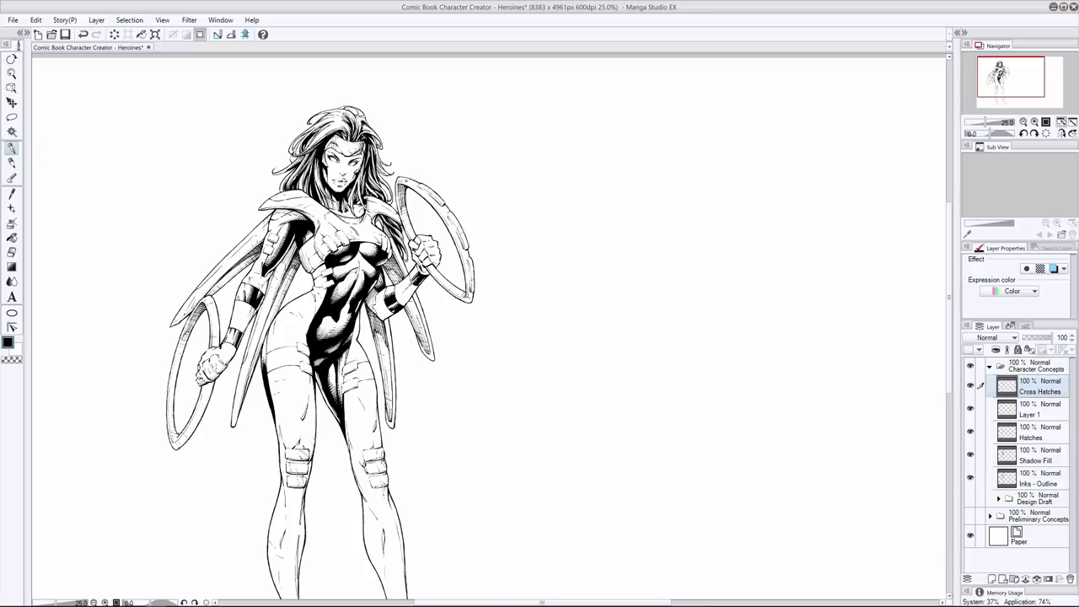
# Redraw the short mouth stroke on Cross Hatches, touch it up with eraser and pen, and undo the last mark
pyautogui.hotkey('ctrl', 'z')
pyautogui.moveTo(337, 178); pyautogui.dragTo(342, 181)
pyautogui.press('e')
pyautogui.press('p')
pyautogui.press('x')
pyautogui.press('x')
pyautogui.press('x')
pyautogui.press('p')
pyautogui.press('p')
pyautogui.press('x')
pyautogui.hotkey('ctrl', 'z')
# Draw a stroke across the crown of the hair, compare it by undoing and redoing, and select the Hatches layer
pyautogui.moveTo(340, 107); pyautogui.dragTo(364, 117)
pyautogui.hotkey('ctrl', 'z')
pyautogui.hotkey('ctrl', 'y')
pyautogui.hotkey('ctrl', 'z')
pyautogui.hotkey('ctrl', 'y')
pyautogui.click(1037, 430)
pyautogui.hotkey('ctrl', 'z')
pyautogui.hotkey('ctrl', 'y')
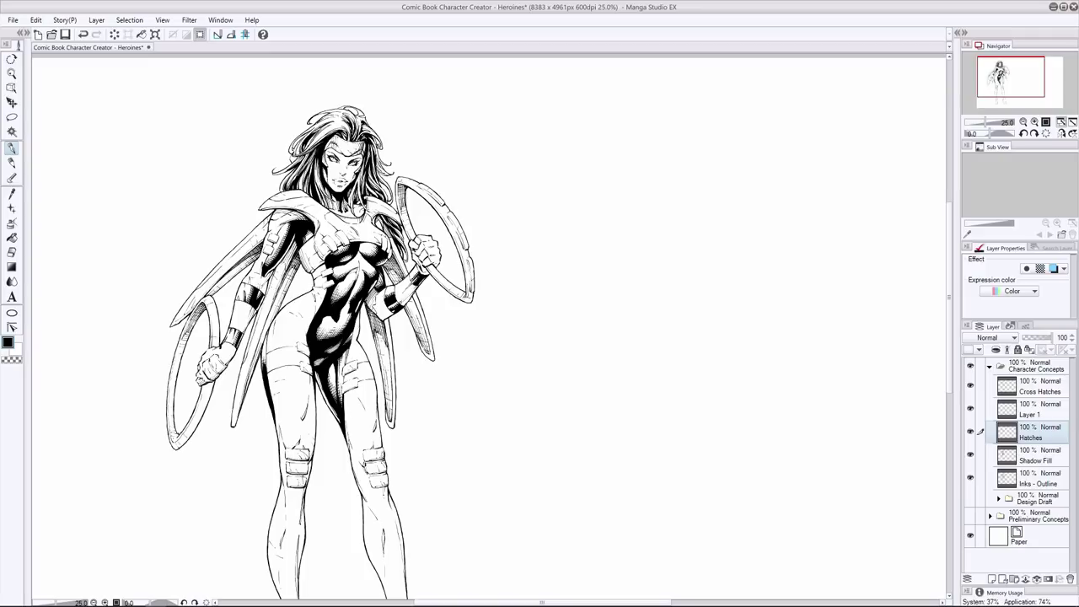
# Compare the last stroke again by undoing and redoing it, and make small touch-ups on the Hatches layer
pyautogui.hotkey('ctrl', 'z')
pyautogui.hotkey('ctrl', 'y')
pyautogui.hotkey('ctrl', 'z')
pyautogui.hotkey('ctrl', 'y')
pyautogui.press('e')
pyautogui.press('p')
pyautogui.press('x')
# Switch to Cross Hatches, try a stroke on the far cape tip and undo it, and ink a contour on the near hip
pyautogui.click(1038, 387)
pyautogui.hotkey('ctrl', 'z')
pyautogui.press('x')
pyautogui.hotkey('ctrl', 'y')
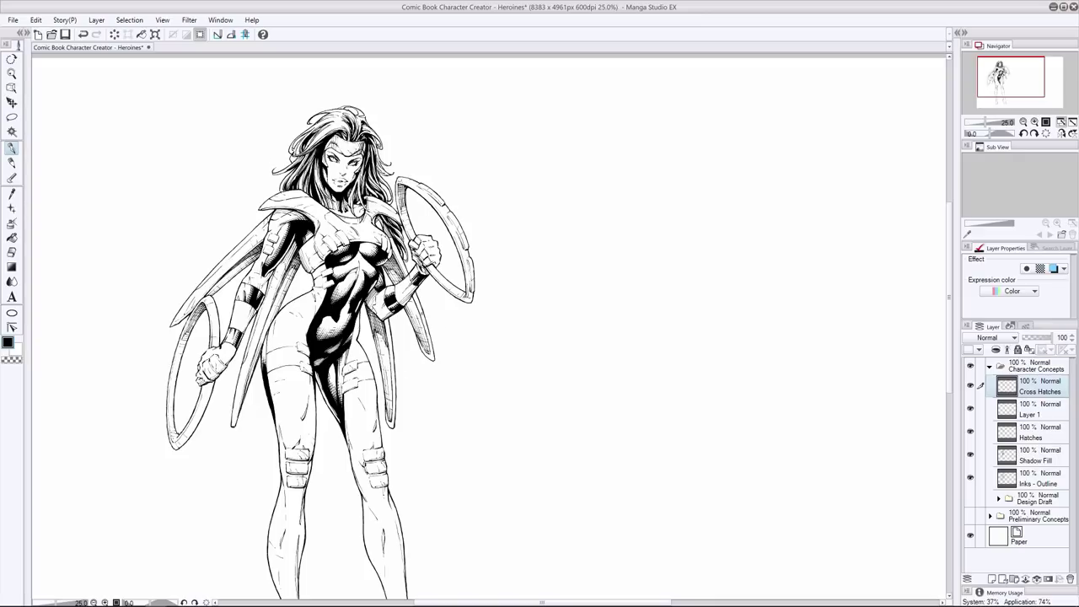
pyautogui.moveTo(430, 339); pyautogui.dragTo(434, 358)
pyautogui.hotkey('ctrl', 'z')
pyautogui.moveTo(315, 305); pyautogui.dragTo(307, 335)
# Switch to Inks - Outline and refine the leg outlines by alternately erasing and inking
pyautogui.hotkey('ctrl', '0')
pyautogui.scroll(1, 282, 462)
pyautogui.click(1038, 476)
pyautogui.press('e')
pyautogui.press('p')
pyautogui.press('o')
pyautogui.press('p')
pyautogui.press('e')
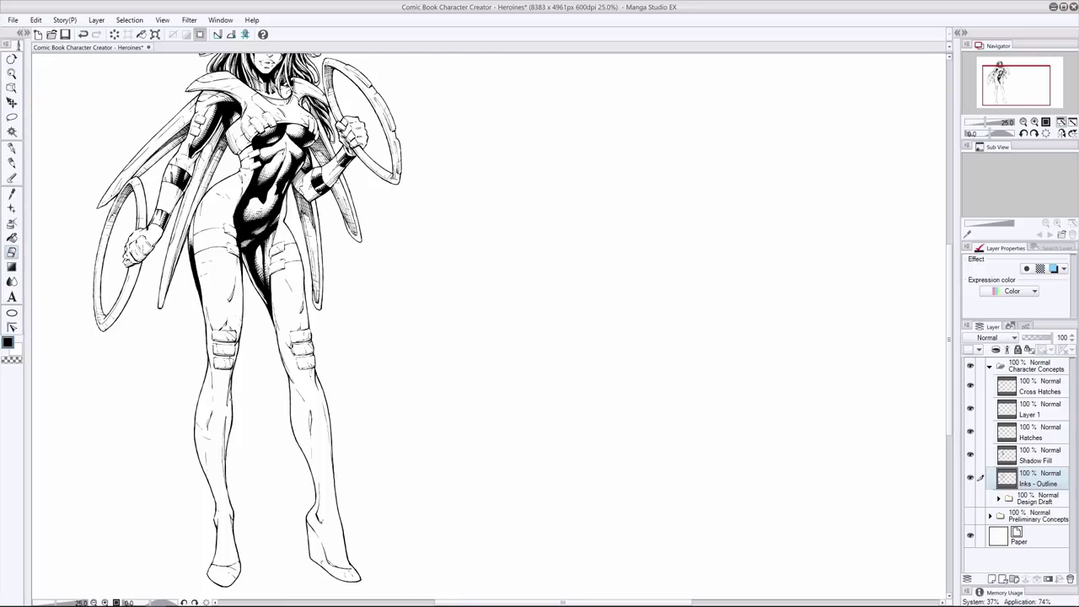
# Clean up the near calf by erasing and inking, and undo the last mark
pyautogui.moveTo(231, 408); pyautogui.dragTo(196, 457)
pyautogui.press('p')
pyautogui.press('e')
pyautogui.press('p')
pyautogui.press('e')
pyautogui.hotkey('ctrl', 'z')
# Switch to Cross Hatches and apply a short stroke on the lowered arm near the elbow
pyautogui.click(1039, 386)
pyautogui.press('p')
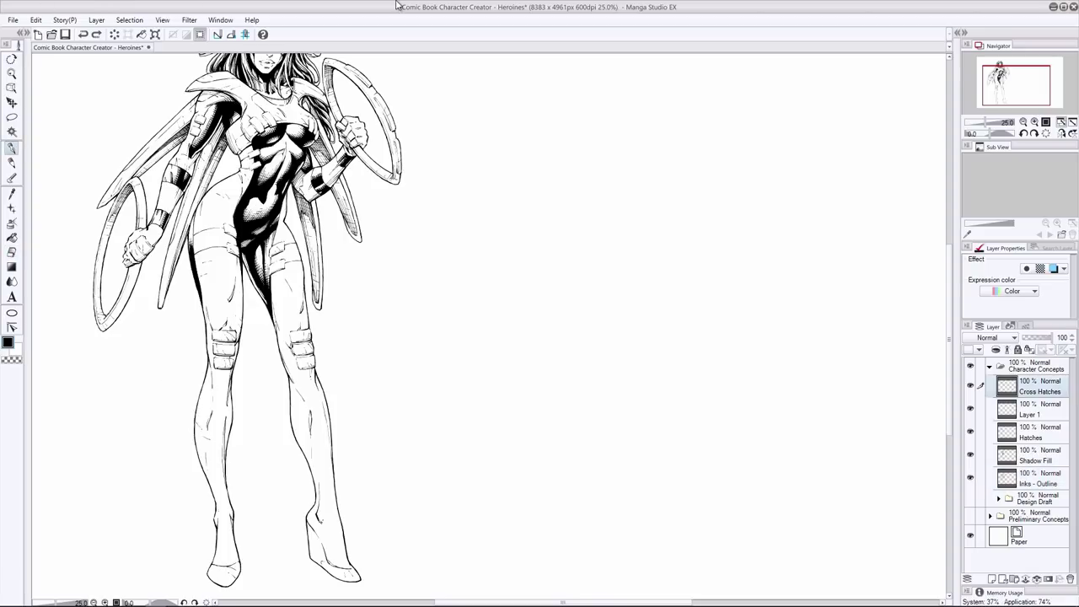
pyautogui.press('x')
pyautogui.moveTo(204, 149); pyautogui.dragTo(195, 161)
pyautogui.hotkey('ctrl', '0')
pyautogui.scroll(1, 297, 402)
# Erase and re-ink the far leg's outline just below the knee on Inks - Outline, then select Cross Hatches
pyautogui.press('e')
pyautogui.click(1038, 478)
pyautogui.moveTo(298, 395); pyautogui.dragTo(298, 411)
pyautogui.press('p')
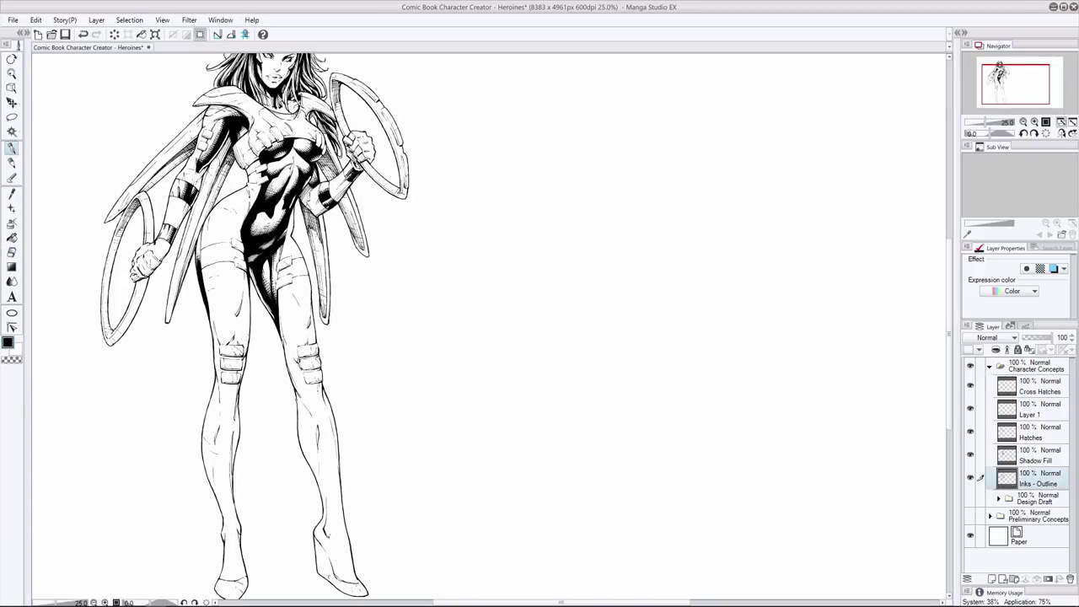
pyautogui.moveTo(949, 337); pyautogui.dragTo(949, 302)
pyautogui.press('e')
pyautogui.click(1038, 386)
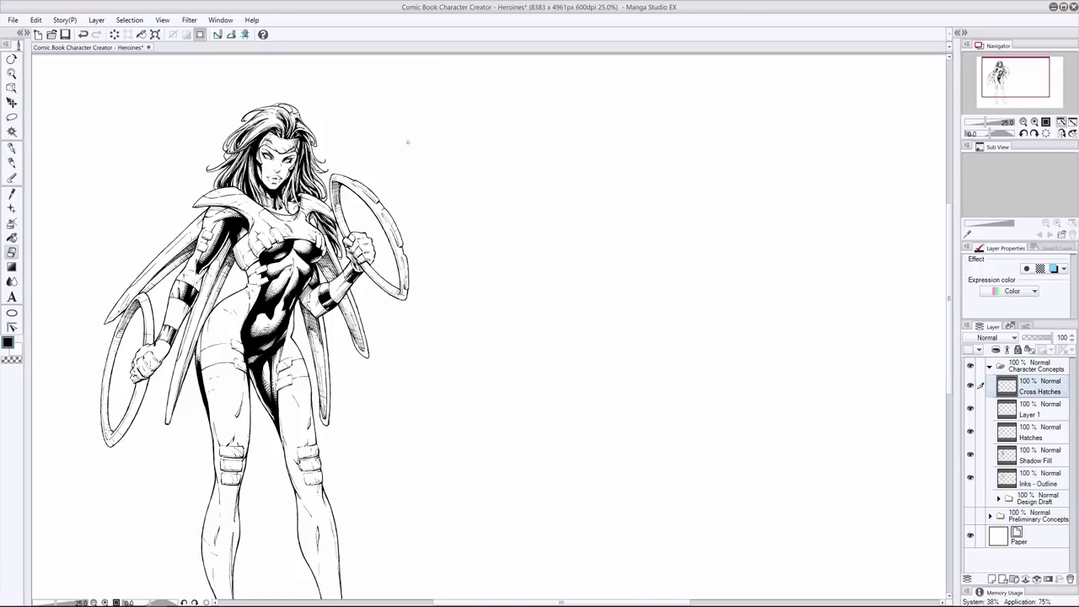
# Touch up the upper body with the pen on Inks - Outline and Cross Hatches
pyautogui.press('p')
pyautogui.click(1039, 478)
pyautogui.click(1039, 386)
pyautogui.press('x')
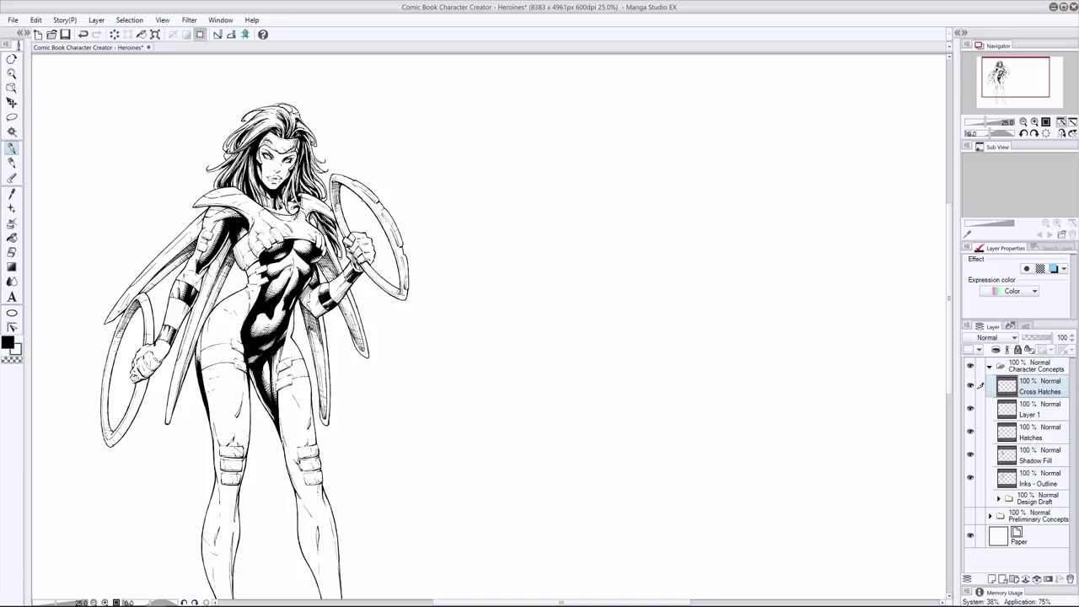
pyautogui.press('x')
# Refine the cape outline beside the lowered arm on Inks - Outline by erasing and inking
pyautogui.click(1039, 478)
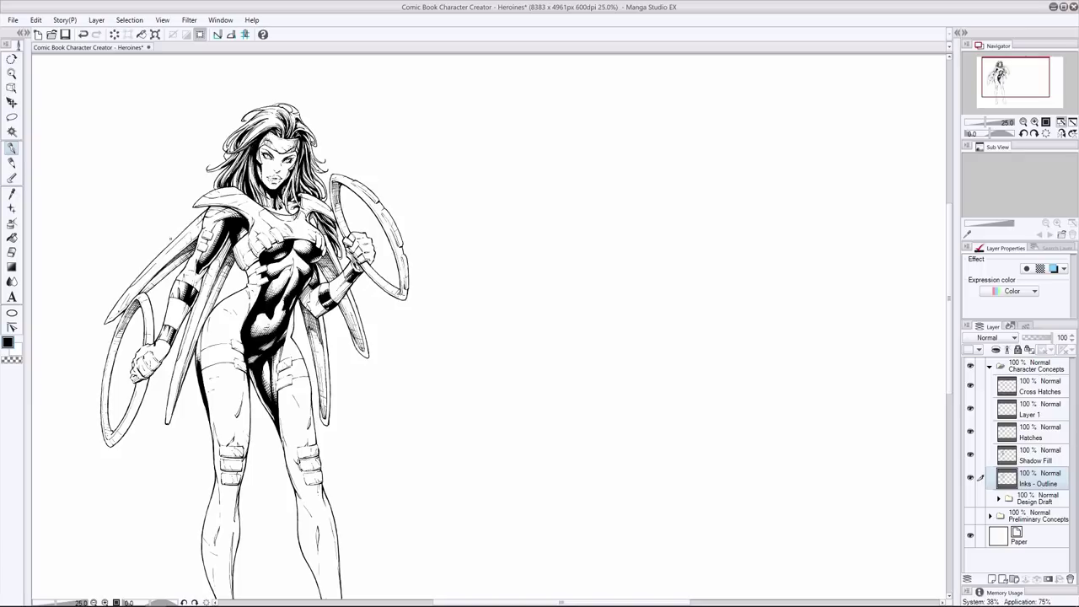
pyautogui.press('e')
pyautogui.press('p')
pyautogui.press('p')
pyautogui.press('e')
pyautogui.press('p')
# Switch to the Hatches layer and undo the last mark
pyautogui.click(1061, 124)
pyautogui.click(1061, 123)
pyautogui.click(1039, 387)
pyautogui.click(1031, 434)
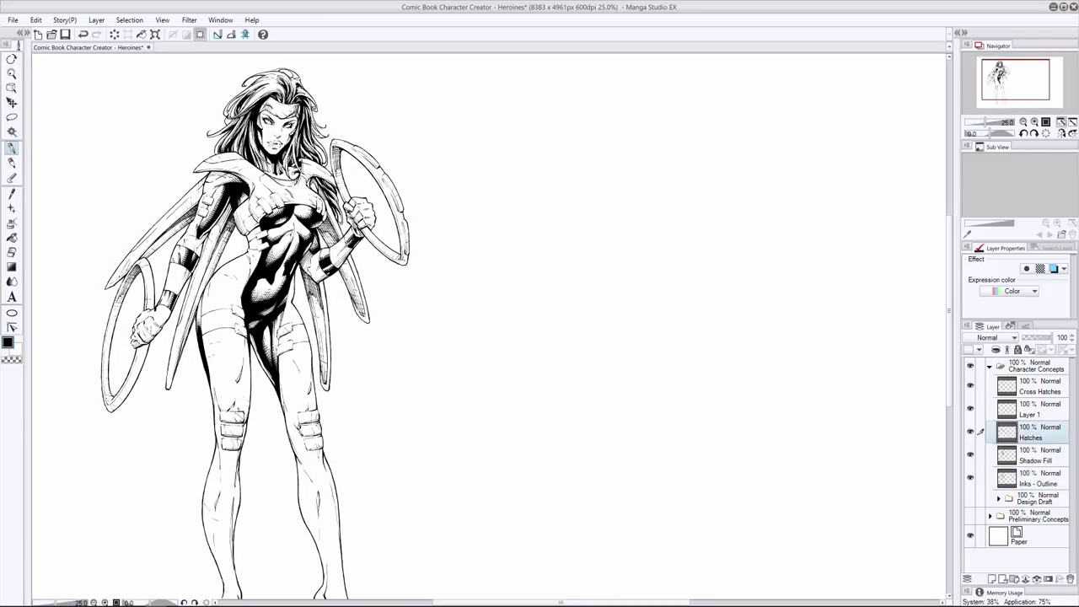
pyautogui.hotkey('ctrl', 'z')
pyautogui.click(1061, 123)
pyautogui.scroll(1, 318, 493)
# Ink the far calf's outer contour on Inks - Outline, undoing and redrawing the stroke as needed
pyautogui.click(1039, 479)
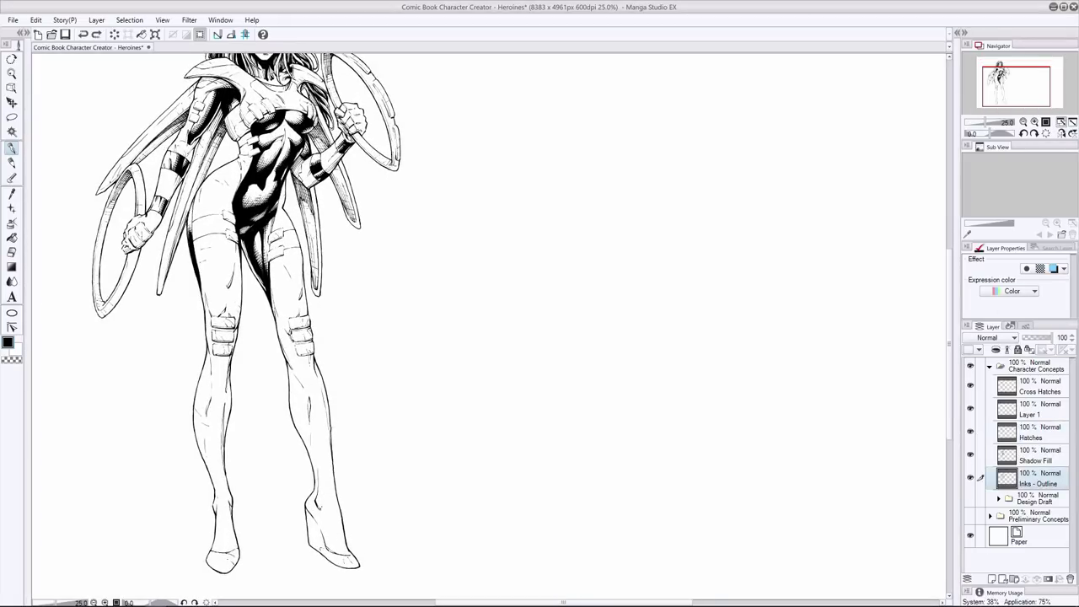
pyautogui.moveTo(327, 415); pyautogui.dragTo(330, 448)
pyautogui.hotkey('ctrl', 'z')
pyautogui.moveTo(321, 387); pyautogui.dragTo(333, 477)
pyautogui.hotkey('ctrl', 'z')
pyautogui.moveTo(320, 389); pyautogui.dragTo(330, 430)
# Erase along the far leg's edge just below the knee pads and return to the pen
pyautogui.press('e')
pyautogui.click(1038, 479)
pyautogui.moveTo(316, 355); pyautogui.dragTo(323, 376)
pyautogui.press('p')
pyautogui.press('p')
pyautogui.press('p')
# Try strokes at the far ankle and undo them, then ink and clean up a short contour on the far calf
pyautogui.moveTo(318, 524); pyautogui.dragTo(324, 547)
pyautogui.hotkey('ctrl', 'z')
pyautogui.moveTo(306, 505); pyautogui.dragTo(317, 521)
pyautogui.hotkey('ctrl', 'z')
pyautogui.moveTo(298, 433); pyautogui.dragTo(305, 446)
pyautogui.press('e')
pyautogui.press('p')
pyautogui.press('e')
pyautogui.press('p')
pyautogui.click(1061, 122)
pyautogui.scroll(1, 297, 439)
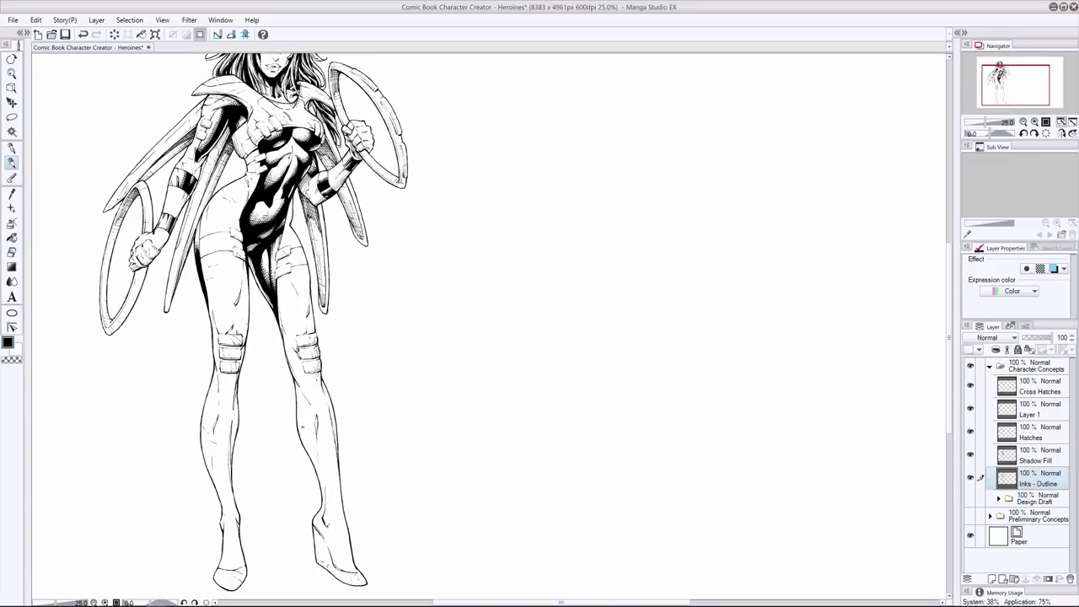
# Erase and rework the far shin's outer edge just below the knee
pyautogui.press('e')
pyautogui.moveTo(324, 380)
pyautogui.mouseDown()
pyautogui.moveTo(334, 415)
pyautogui.moveTo(330, 402)
pyautogui.mouseUp()
pyautogui.press('p')
pyautogui.press('e')
pyautogui.press('i')
# Ink a short vertical contour stroke just below the near knee pads
pyautogui.click(1063, 122)
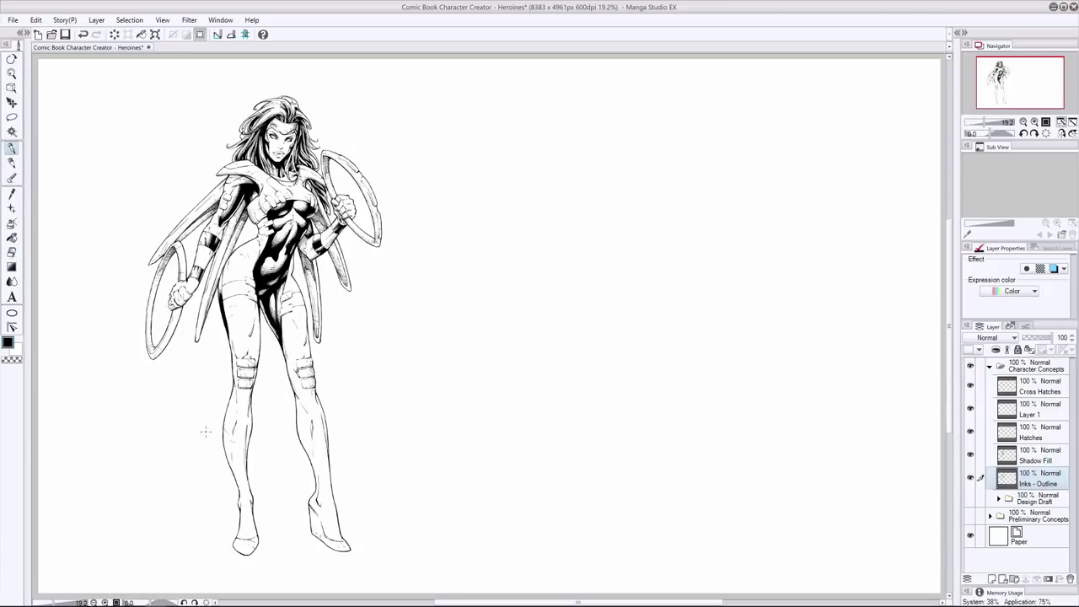
pyautogui.scroll(2, 270, 446)
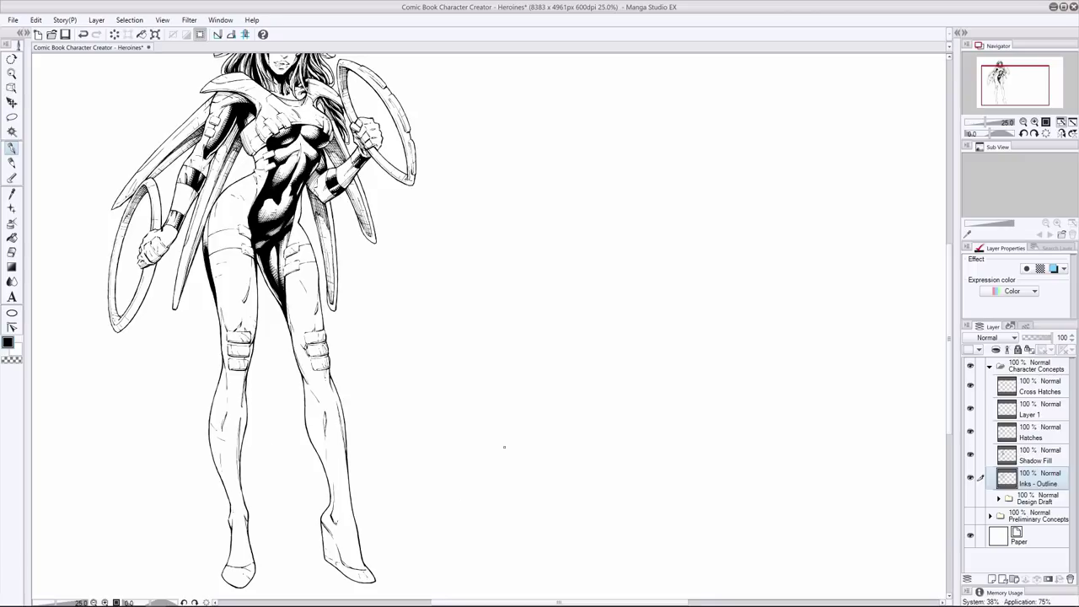
pyautogui.click(1063, 123)
pyautogui.scroll(2, 243, 402)
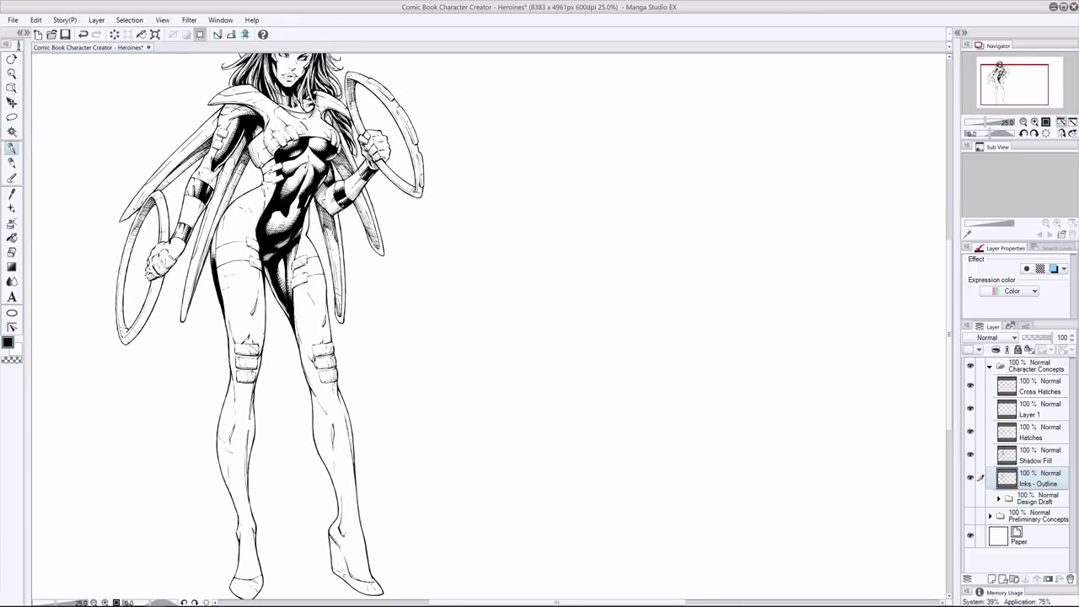
pyautogui.moveTo(243, 402); pyautogui.dragTo(242, 378)
# Show the Design Draft folder as reference, touch up the outlines with eraser and pen, and hide the draft again
pyautogui.click(970, 499)
pyautogui.press('e')
pyautogui.press('p')
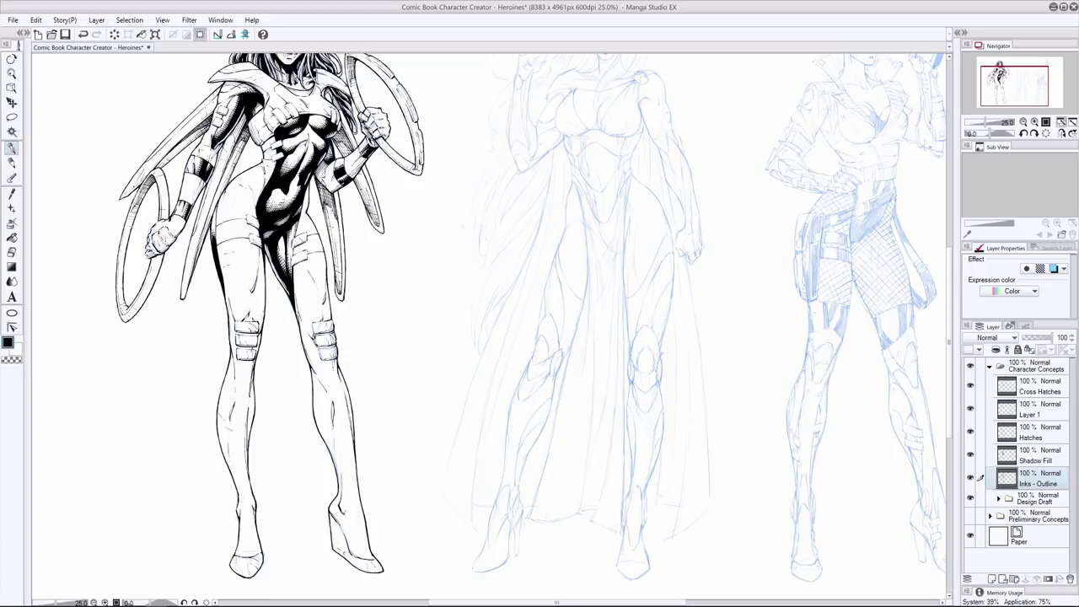
pyautogui.click(970, 498)
pyautogui.press('e')
pyautogui.press('p')
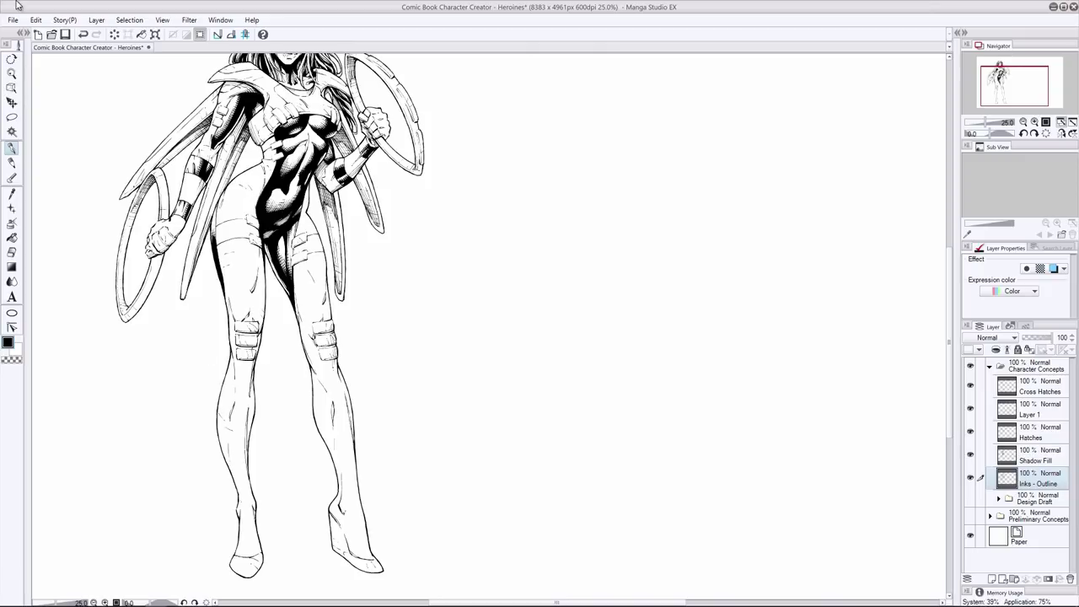
# Undo the last erasure and ink a short stroke on the near hip beside the bodysuit
pyautogui.press('e')
pyautogui.hotkey('ctrl', 'z')
pyautogui.press('p')
pyautogui.moveTo(259, 193); pyautogui.dragTo(255, 207)
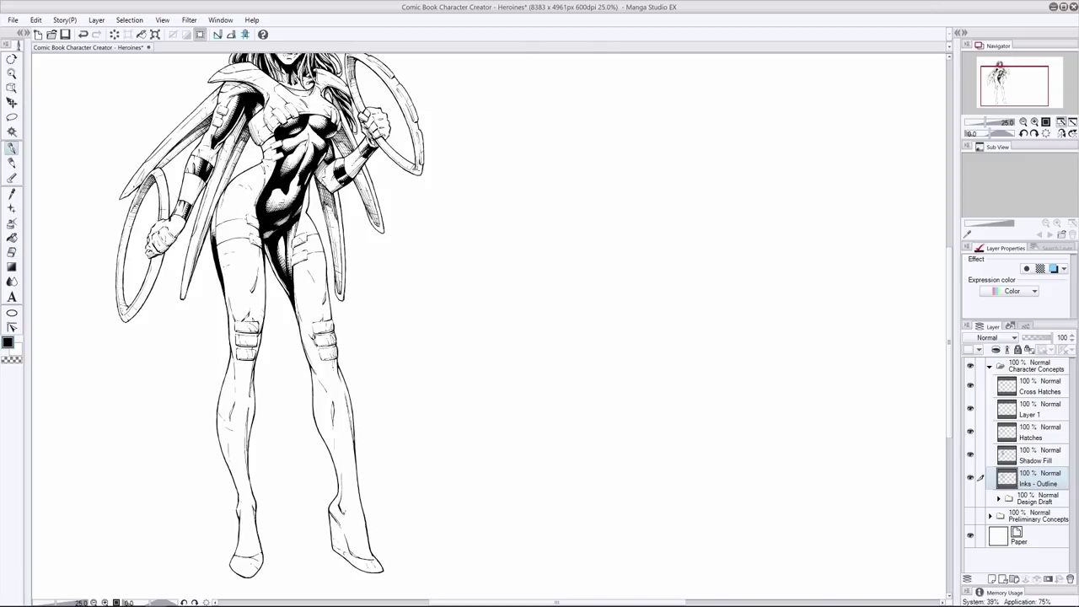
# Try a short vertical hatching stroke along the inner thigh on the Hatches layer
pyautogui.press('e')
pyautogui.click(1039, 387)
pyautogui.click(1039, 433)
pyautogui.press('p')
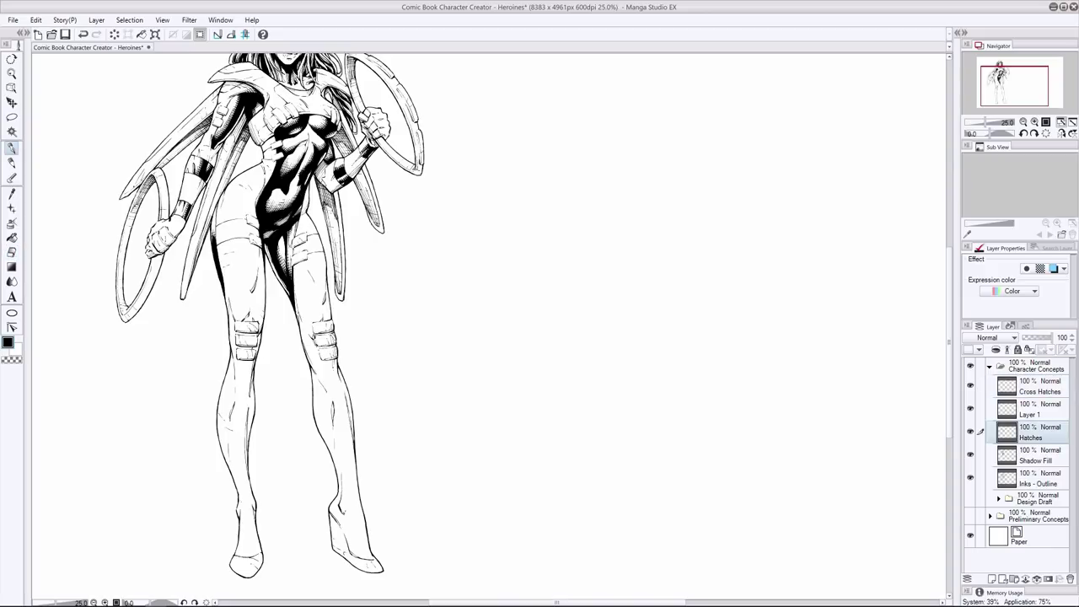
pyautogui.hotkey('ctrl', 'z')
pyautogui.moveTo(264, 268); pyautogui.dragTo(264, 307)
pyautogui.hotkey('ctrl', 'z')
pyautogui.click(1062, 123)
# Touch up the heroine's outlines with the eraser and pen on the Inks - Outline layer while checking the whole figure
pyautogui.click(1039, 479)
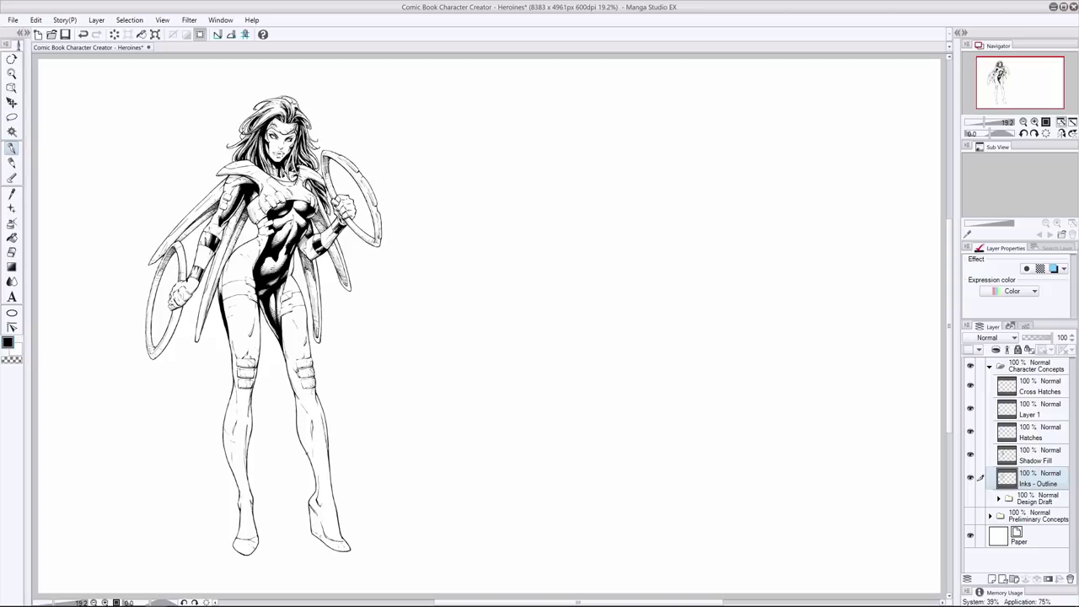
pyautogui.press('e')
pyautogui.press('p')
pyautogui.hotkey('ctrl', 'z')
pyautogui.scroll(2, 225, 441)
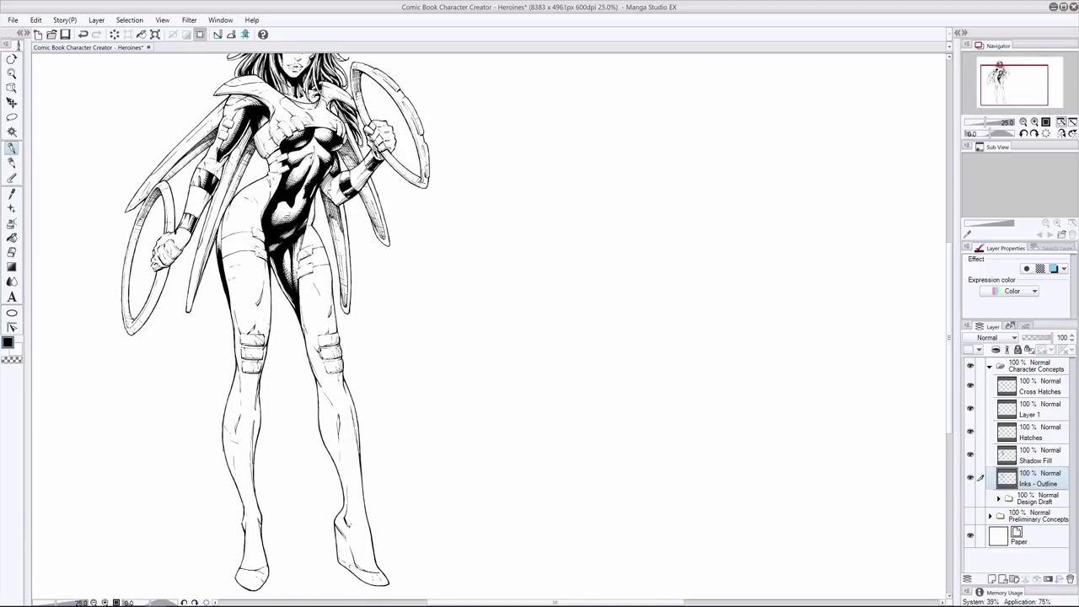
pyautogui.hotkey('ctrl', '-')
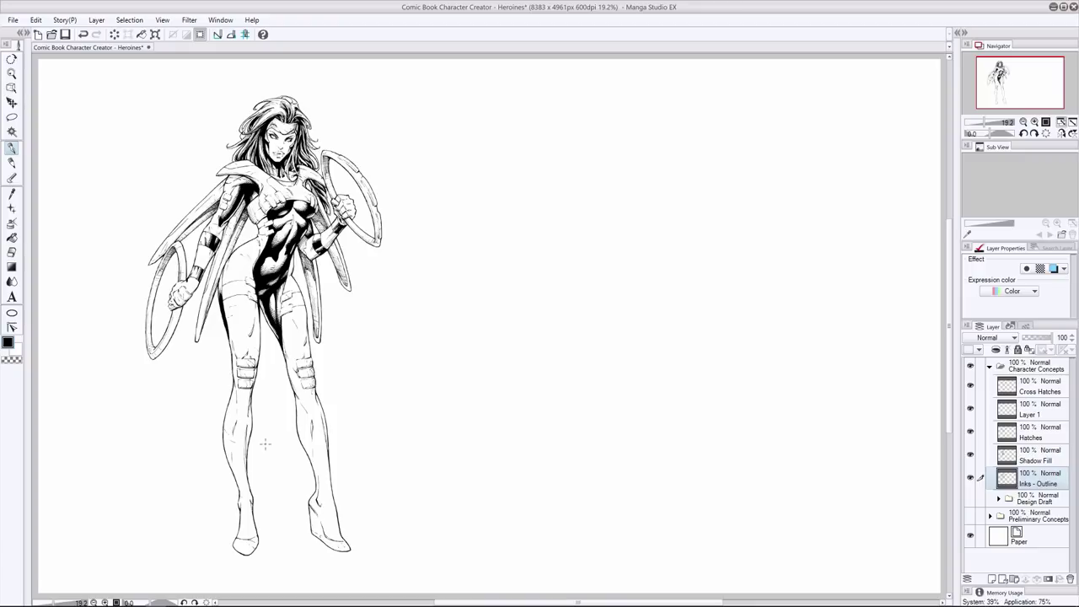
pyautogui.press('e')
pyautogui.press('p')
pyautogui.scroll(2, 344, 386)
pyautogui.click(1062, 122)
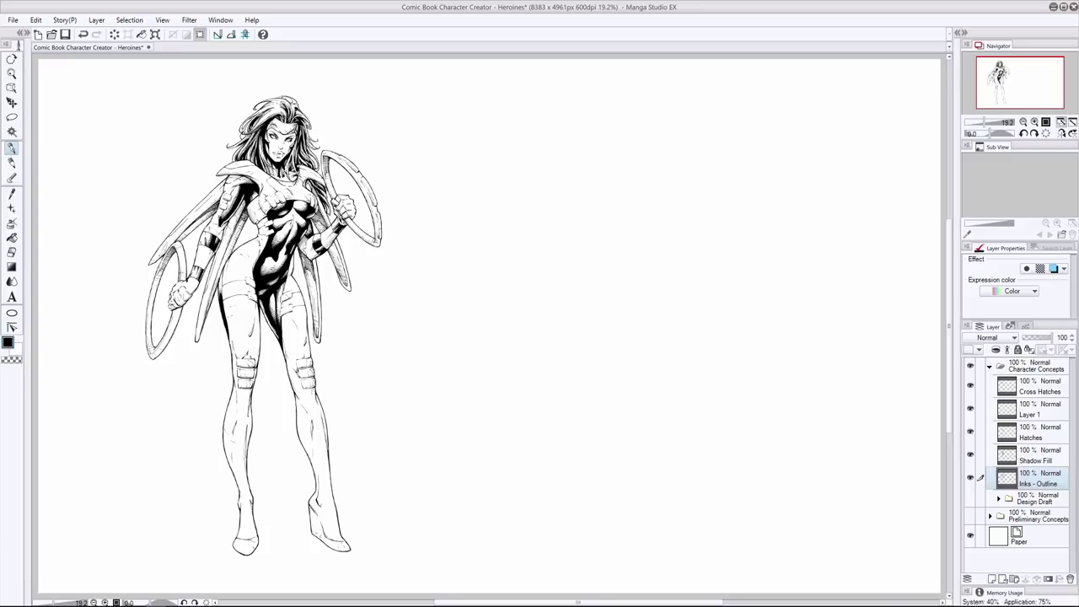
pyautogui.scroll(1, 198, 238)
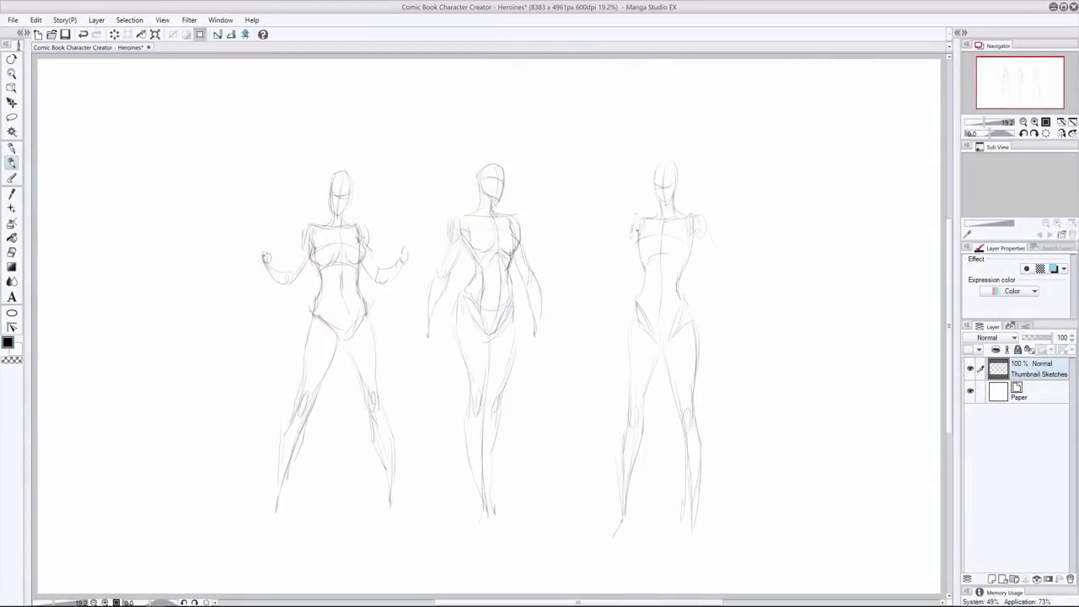
# Rough in the arms and one leg of the rightmost thumbnail figure and undo the last four strokes
pyautogui.moveTo(706, 236); pyautogui.dragTo(721, 337)
pyautogui.moveTo(664, 339); pyautogui.dragTo(696, 479)
pyautogui.moveTo(693, 401); pyautogui.dragTo(706, 488)
pyautogui.moveTo(696, 452); pyautogui.dragTo(691, 523)
pyautogui.moveTo(612, 220); pyautogui.dragTo(621, 221)
pyautogui.moveTo(611, 224)
pyautogui.mouseDown()
pyautogui.moveTo(607, 272)
pyautogui.moveTo(617, 263)
pyautogui.moveTo(599, 327)
pyautogui.mouseUp()
pyautogui.hotkey('ctrl', 'z')
pyautogui.hotkey('ctrl', 'z')
pyautogui.hotkey('ctrl', 'z')
pyautogui.hotkey('ctrl', 'z')
# Erase part of the rightmost thumbnail figure's leg and redraw its thigh and shin contours
pyautogui.press('e')
pyautogui.moveTo(681, 363); pyautogui.dragTo(710, 413)
pyautogui.press('p')
pyautogui.moveTo(697, 339); pyautogui.dragTo(707, 433)
pyautogui.moveTo(697, 435); pyautogui.dragTo(704, 463)
pyautogui.moveTo(700, 396); pyautogui.dragTo(721, 534)
# Sketch the chest contours on the rightmost thumbnail figure's torso
pyautogui.moveTo(687, 231)
pyautogui.mouseDown()
pyautogui.moveTo(672, 262)
pyautogui.moveTo(636, 252)
pyautogui.mouseUp()
pyautogui.moveTo(639, 258); pyautogui.dragTo(668, 273)
pyautogui.moveTo(682, 260); pyautogui.dragTo(674, 275)
pyautogui.moveTo(658, 256); pyautogui.dragTo(673, 279)
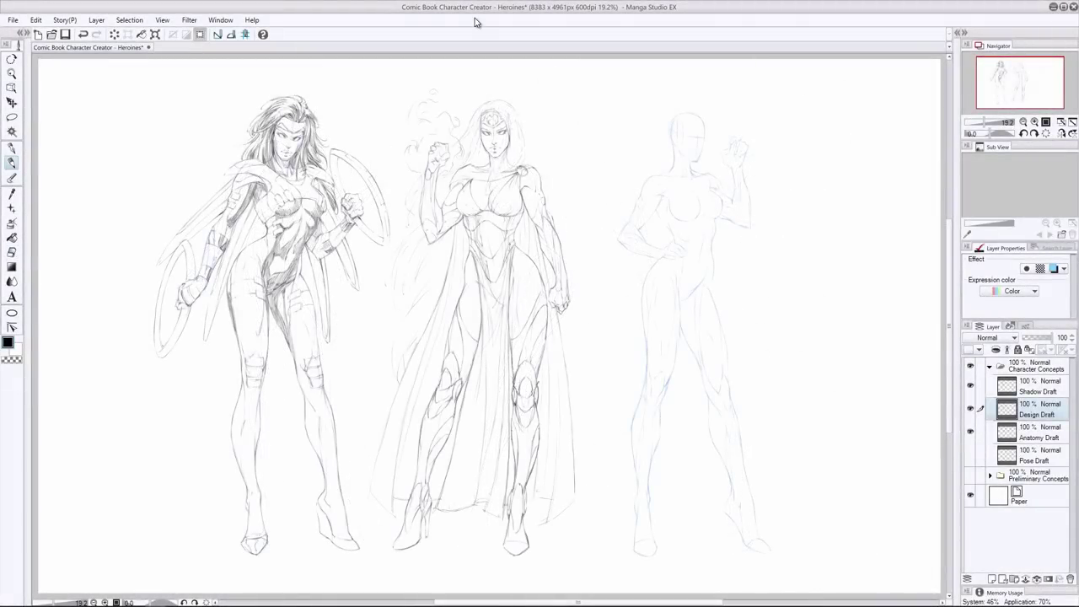
# Refine the third heroine's facial features and begin her hair on the Design Draft layer
pyautogui.press('e')
pyautogui.press('p')
pyautogui.press('e')
pyautogui.press('p')
pyautogui.scroll(1, 678, 143)
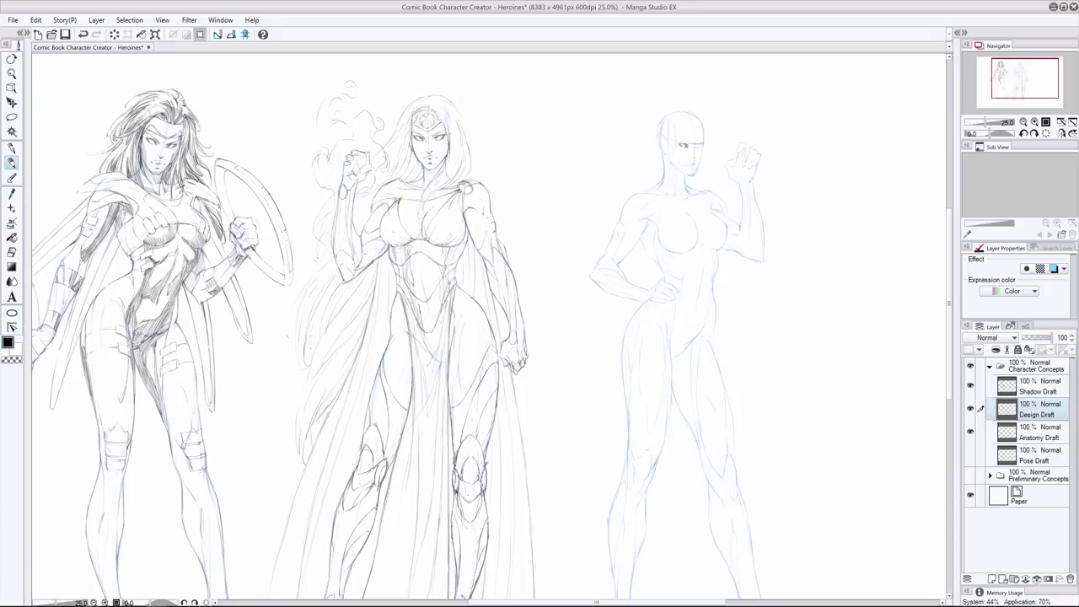
pyautogui.moveTo(663, 148); pyautogui.dragTo(675, 172)
pyautogui.press('e')
pyautogui.press('p')
pyautogui.moveTo(651, 120); pyautogui.dragTo(676, 102)
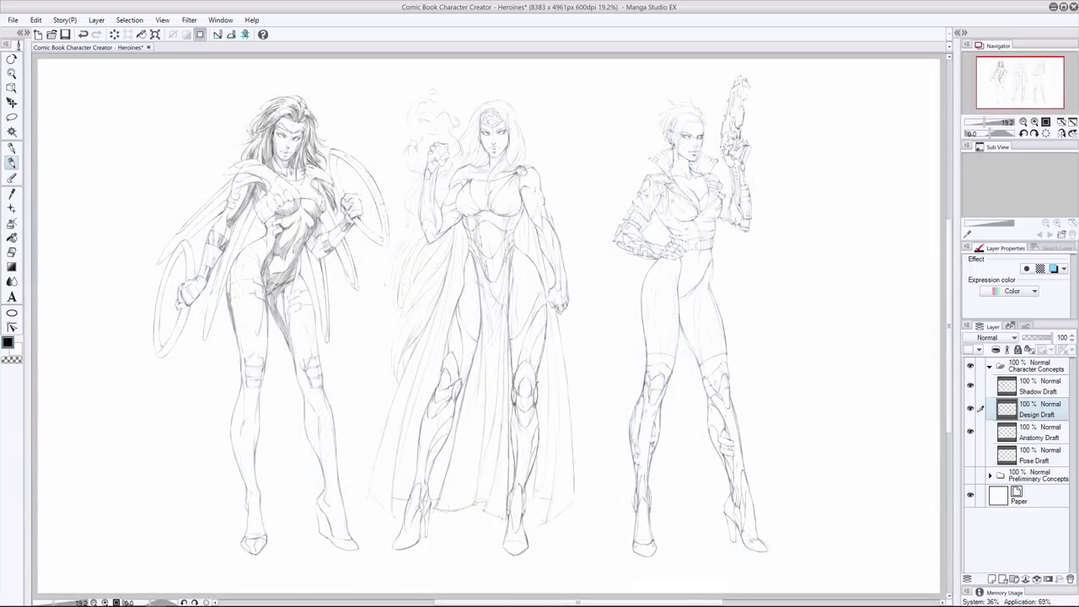
# Draft the third heroine's belt, thigh pouches, straps and fishnet tights with pencil and eraser on the Asset Draft layer
pyautogui.press('e')
pyautogui.press('p')
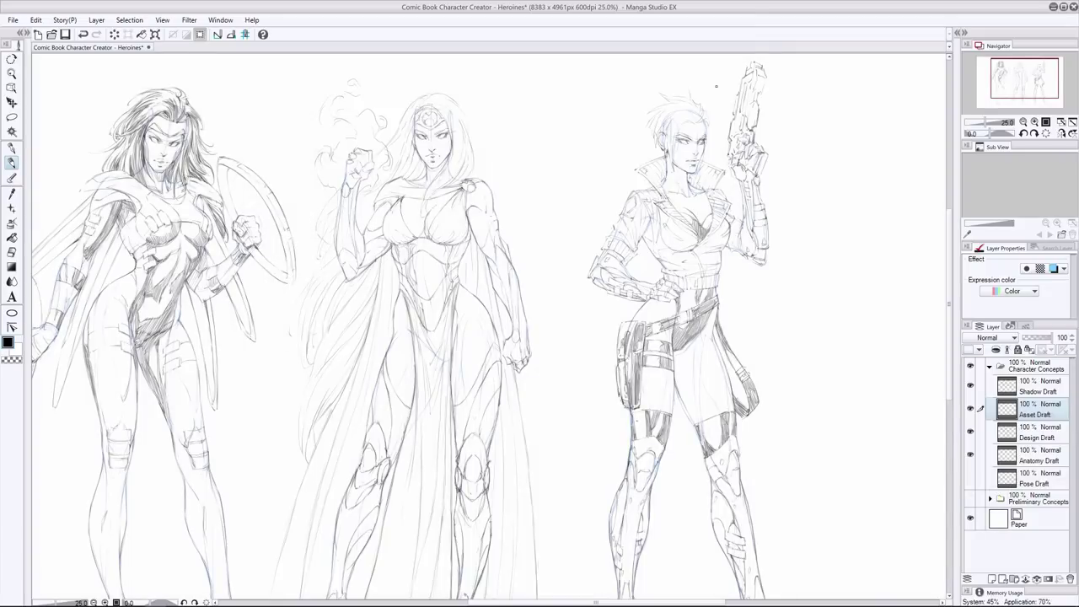
pyautogui.press('e')
pyautogui.press('p')
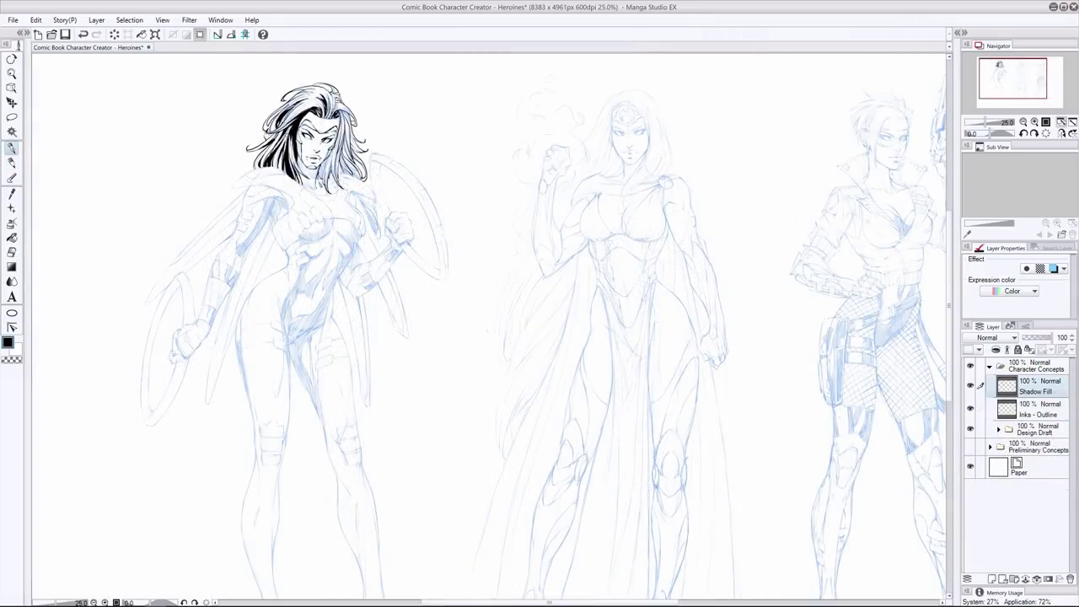
# Ink the first and second heroines over the blue draft, adding shadow fills and hatching on separate layers
pyautogui.press('e')
pyautogui.press('p')
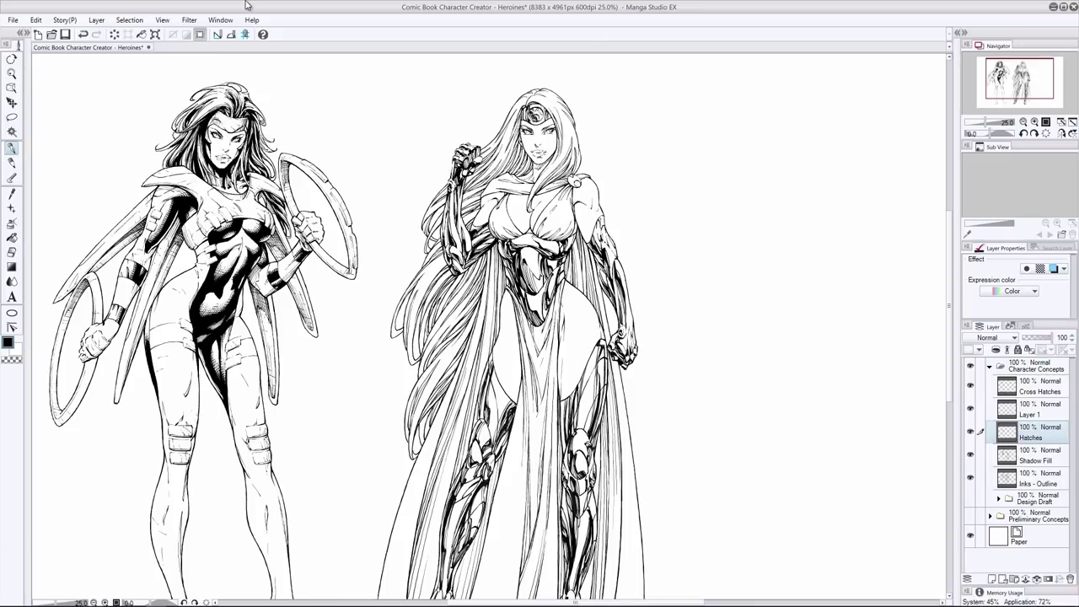
pyautogui.press('e')
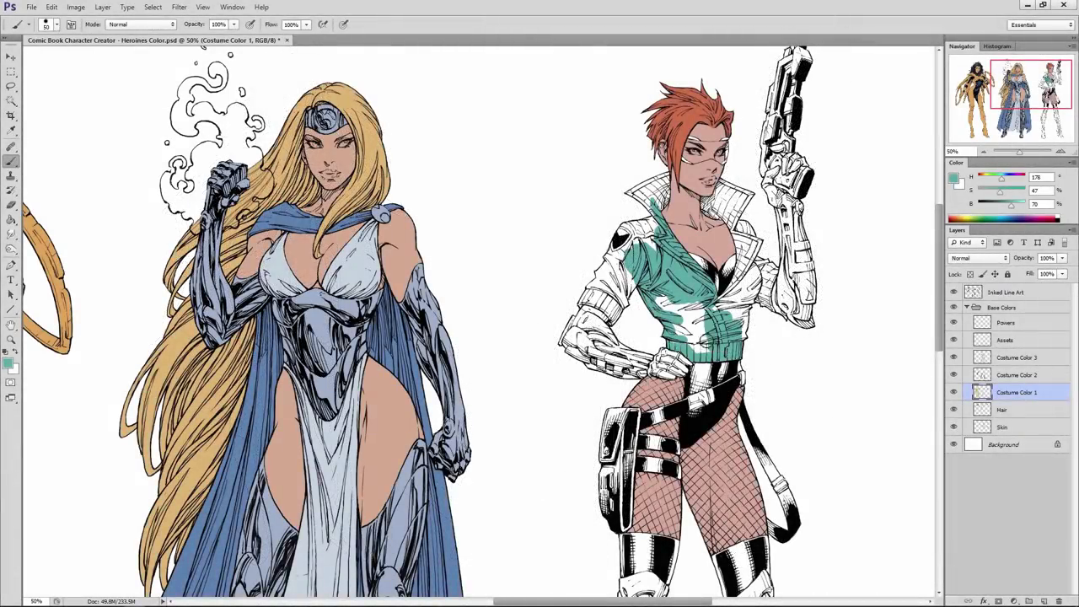
# Switch to Photoshop, paint the third heroine's jacket teal on Costume Color 1, and load that layer's shape as a selection for shading
pyautogui.moveTo(685, 306)
pyautogui.mouseDown()
pyautogui.moveTo(736, 337)
pyautogui.moveTo(735, 305)
pyautogui.moveTo(753, 301)
pyautogui.moveTo(739, 277)
pyautogui.mouseUp()
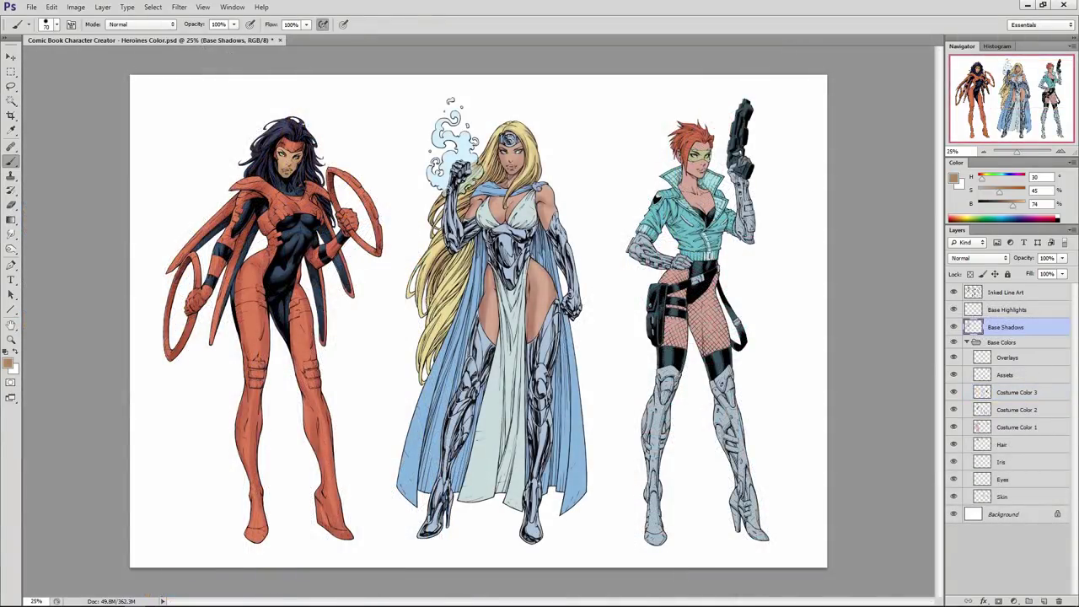
pyautogui.keyDown('ctrl'); pyautogui.click(983, 430); pyautogui.keyUp('ctrl')
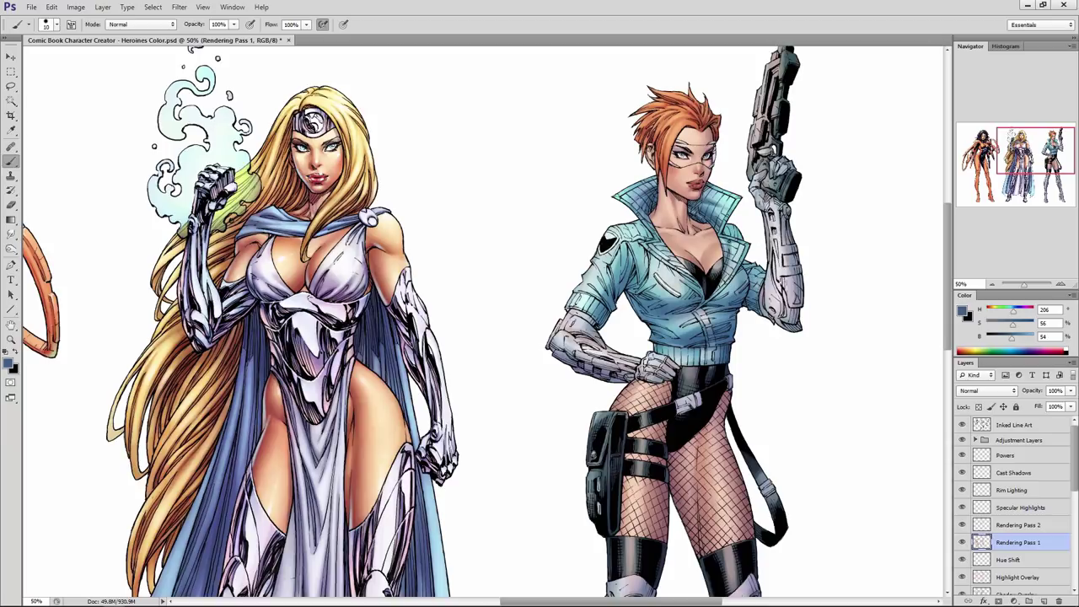
pyautogui.keyDown('alt'); pyautogui.click(730, 201); pyautogui.keyUp('alt')
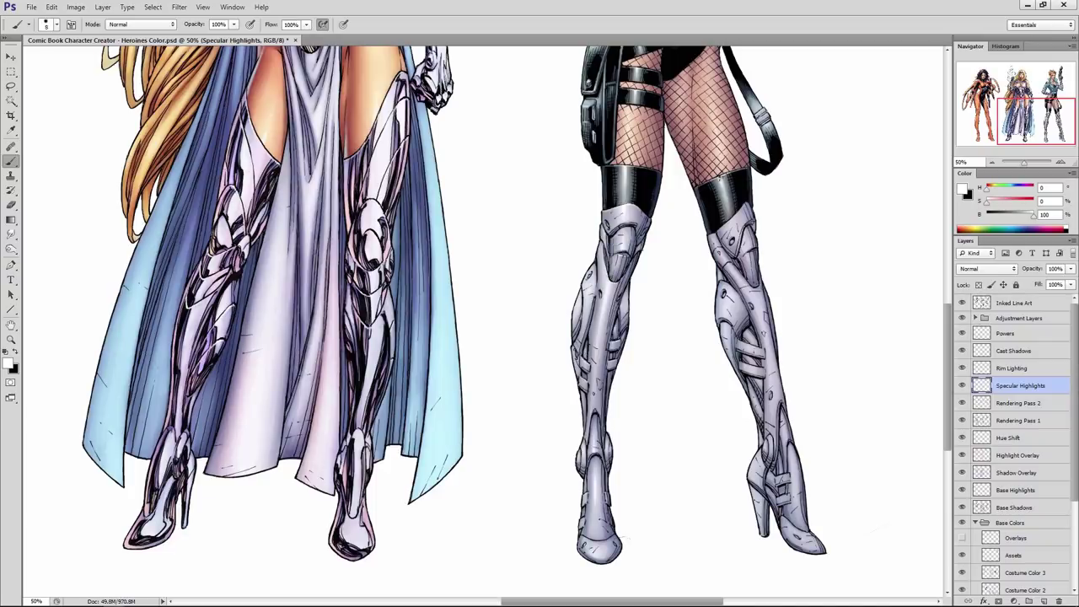
# Paint a highlight over the third heroine's knee armour on the Specular Highlights layer with an enlarged brush, and restore the smaller brush size
pyautogui.press(']')
pyautogui.press(']')
pyautogui.press(']')
pyautogui.press(']')
pyautogui.press(']')
pyautogui.moveTo(733, 216); pyautogui.dragTo(752, 264)
pyautogui.press('[')
pyautogui.press('[')
pyautogui.press('[')
pyautogui.press('[')
pyautogui.press('[')
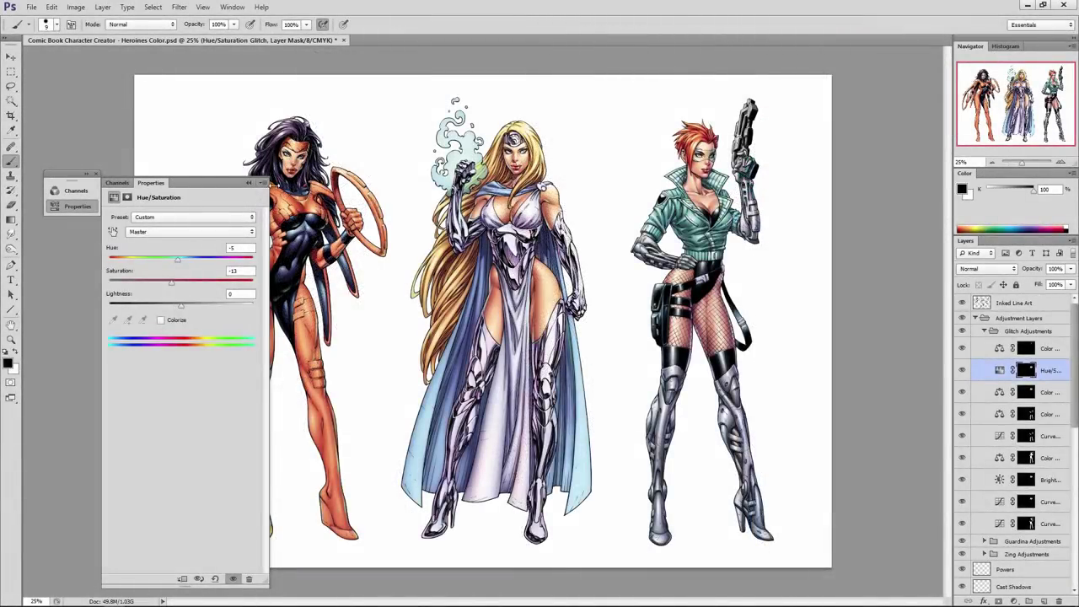
# Select the third heroine's area from a layer's shape and add a Curves adjustment layer in the Glitch Adjustments group
pyautogui.click(250, 182)
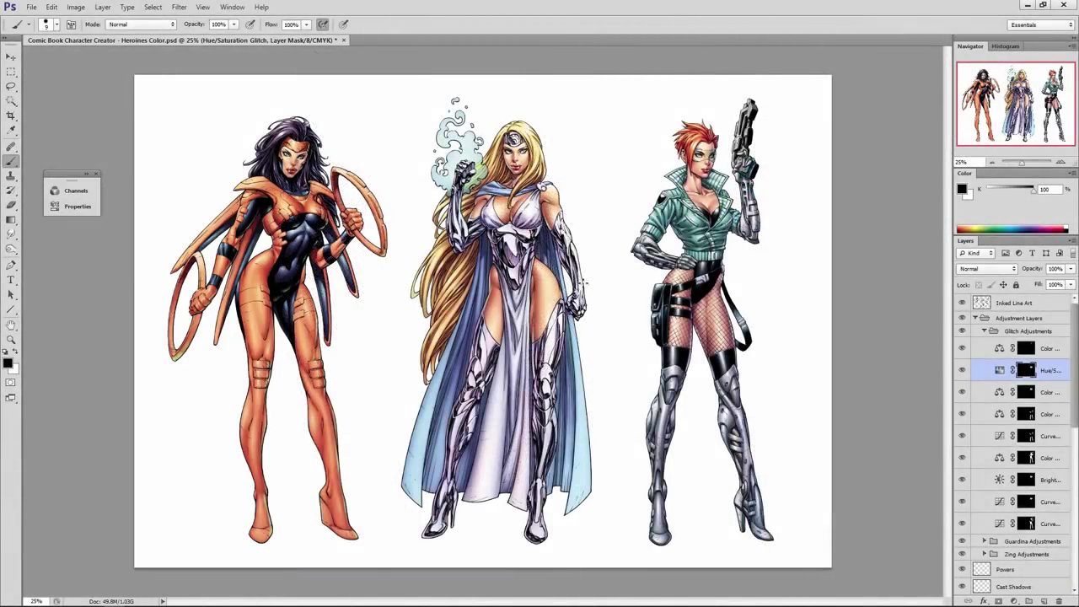
pyautogui.click(1032, 457)
pyautogui.scroll(-9, 1027, 440)
pyautogui.keyDown('ctrl'); pyautogui.click(991, 568); pyautogui.keyUp('ctrl')
pyautogui.press('l')
pyautogui.moveTo(578, 190)
pyautogui.mouseDown()
pyautogui.moveTo(604, 411)
pyautogui.moveTo(578, 190)
pyautogui.mouseUp()
pyautogui.scroll(3, 1028, 374)
pyautogui.scroll(5, 1029, 375)
pyautogui.click(103, 7)
pyautogui.moveTo(138, 105)
pyautogui.click(270, 129)
pyautogui.press('Return')
# Deepen the shadows and lift the highlights slightly in the new Curves adjustment, and select the group's Hue/Saturation layer
pyautogui.moveTo(141, 353); pyautogui.dragTo(142, 355)
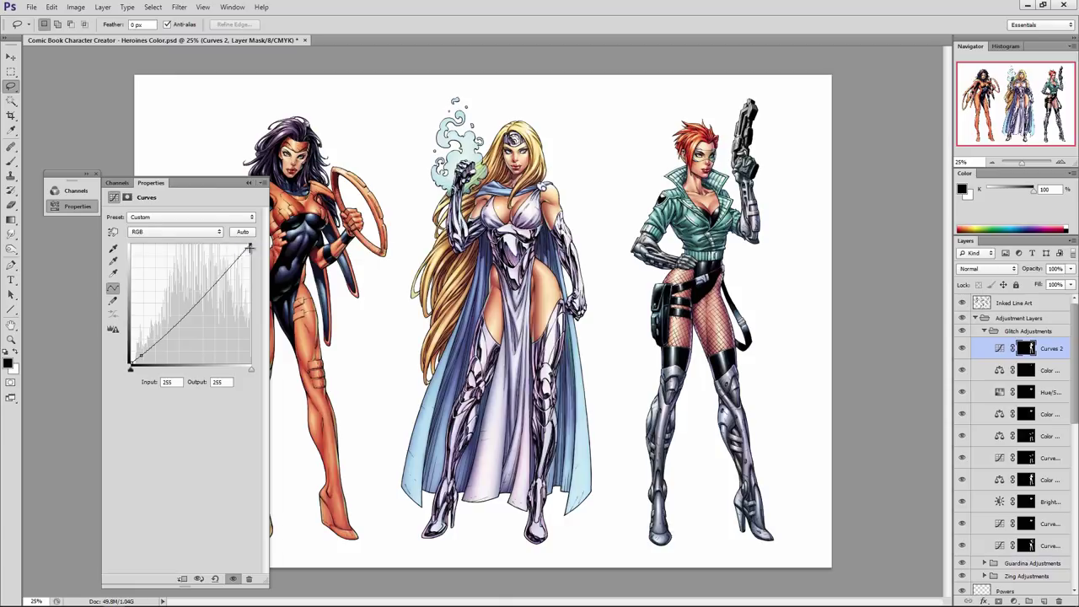
pyautogui.moveTo(243, 253); pyautogui.dragTo(243, 250)
pyautogui.moveTo(142, 356); pyautogui.dragTo(140, 358)
pyautogui.click(77, 206)
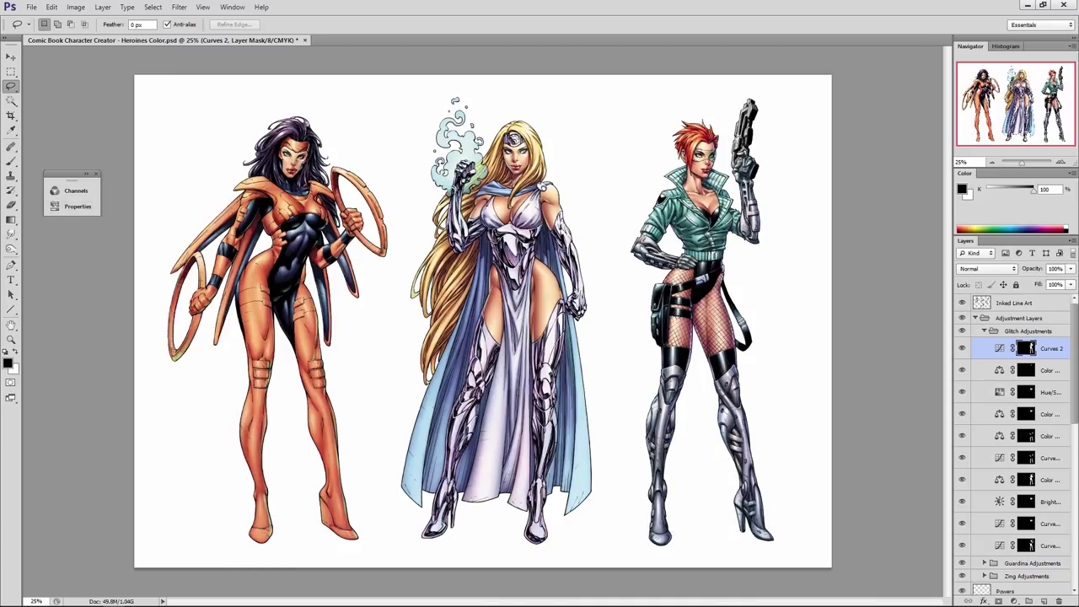
pyautogui.click(1005, 394)
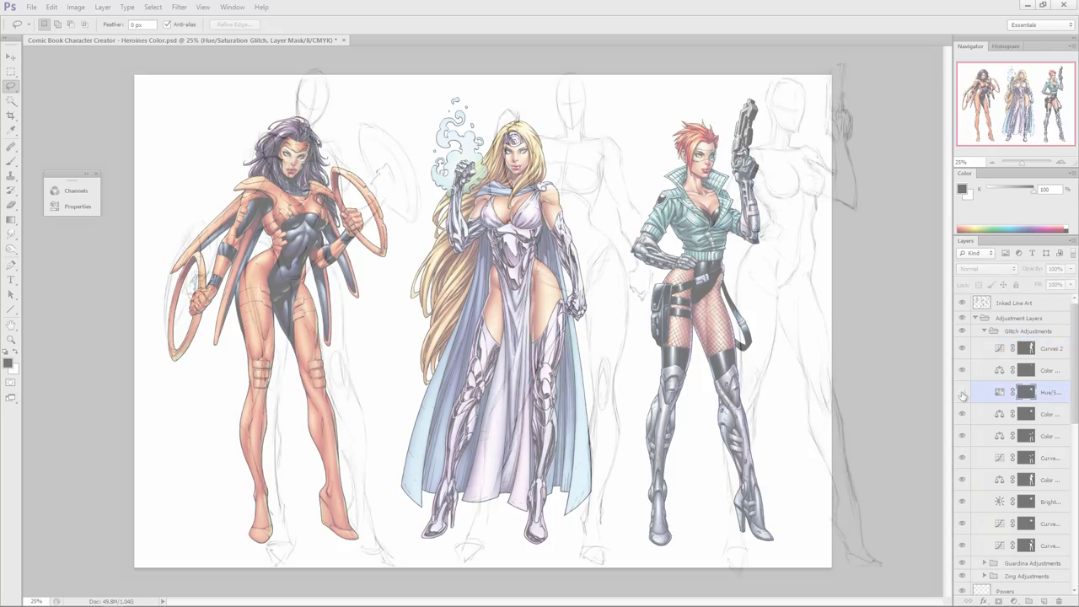